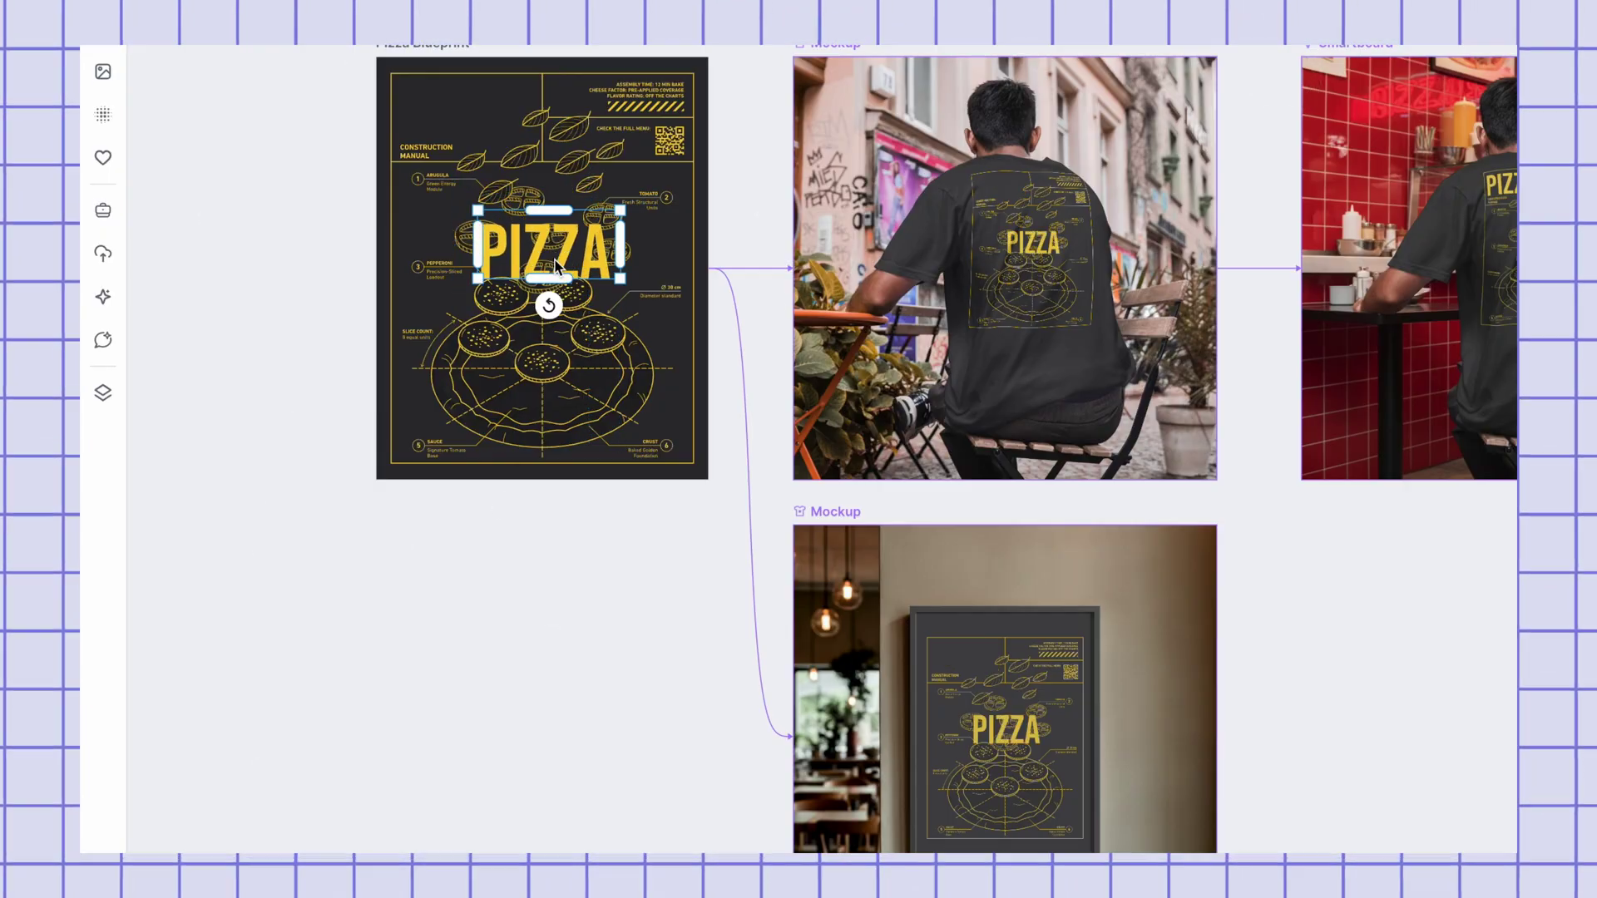
# Nudge the PIZZA title up and right, then select the Pizza Blueprint artboard
pyautogui.moveTo(556, 266); pyautogui.dragTo(490, 354)
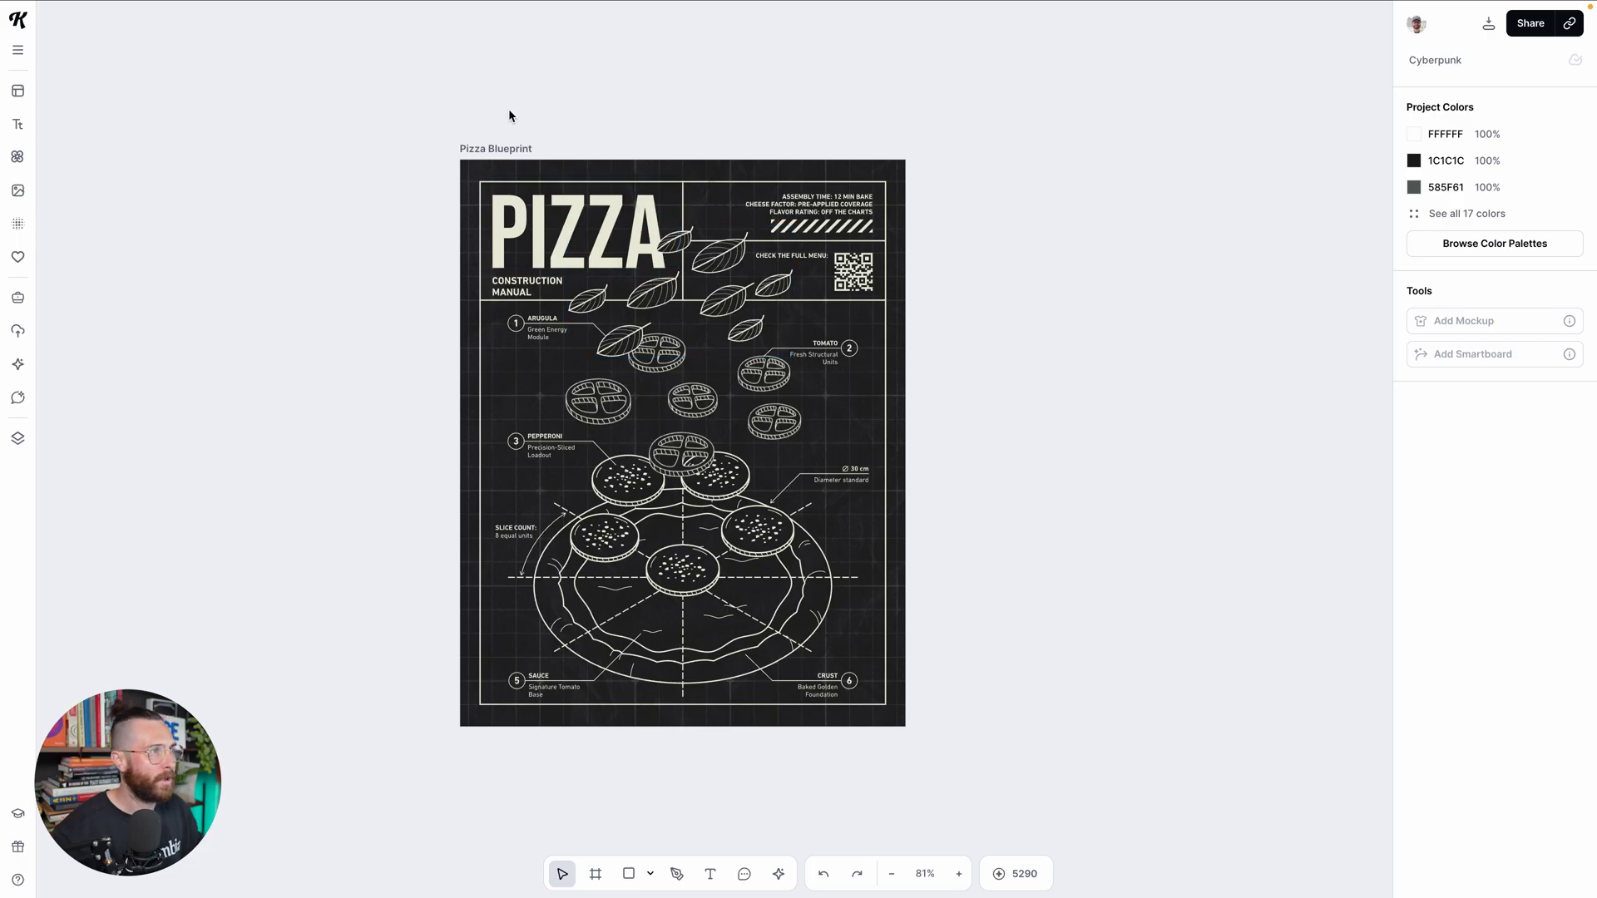
pyautogui.click(510, 149)
# Create a t-shirt mockup linked to the whole Pizza Blueprint artboard
pyautogui.scroll(-3, 458, 167)
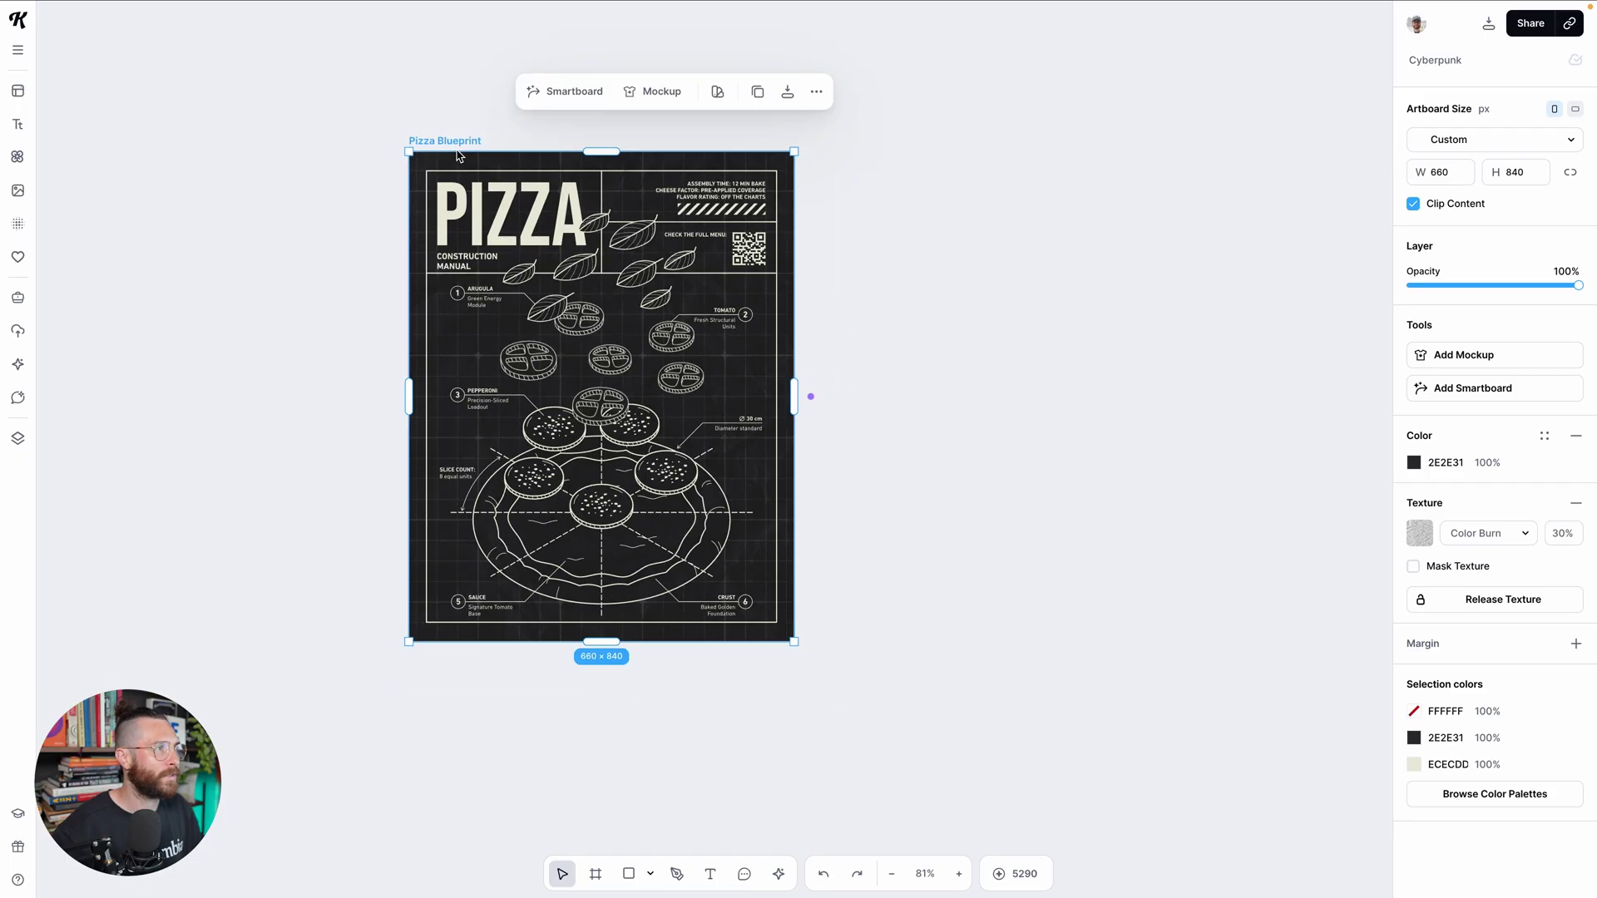
pyautogui.scroll(2, 618, 291)
pyautogui.click(617, 292)
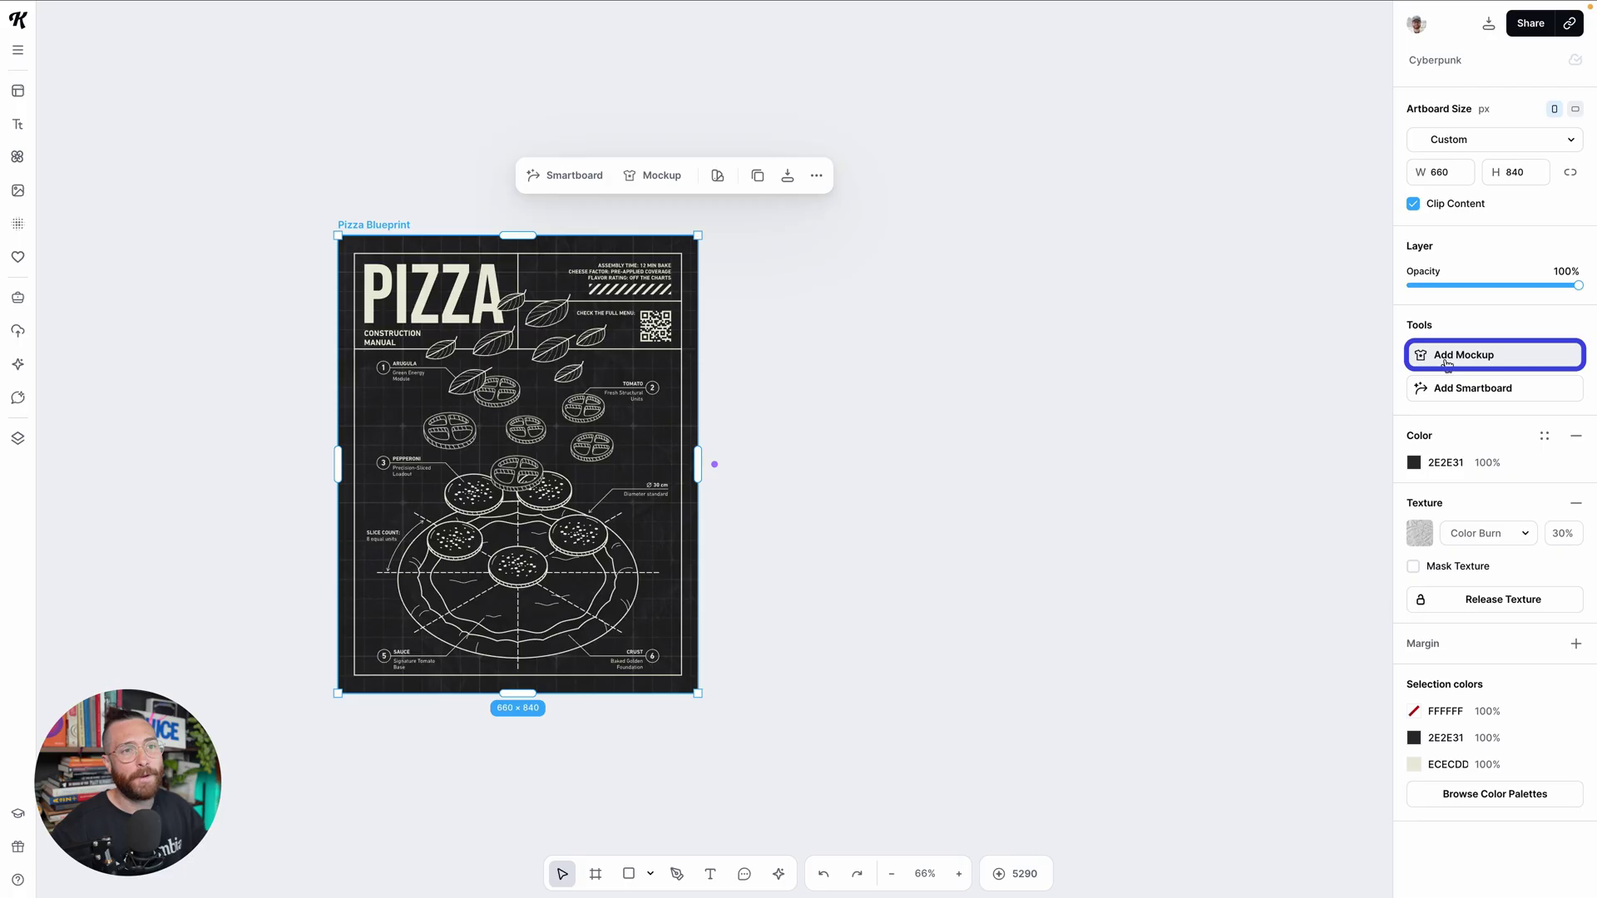
pyautogui.click(1446, 357)
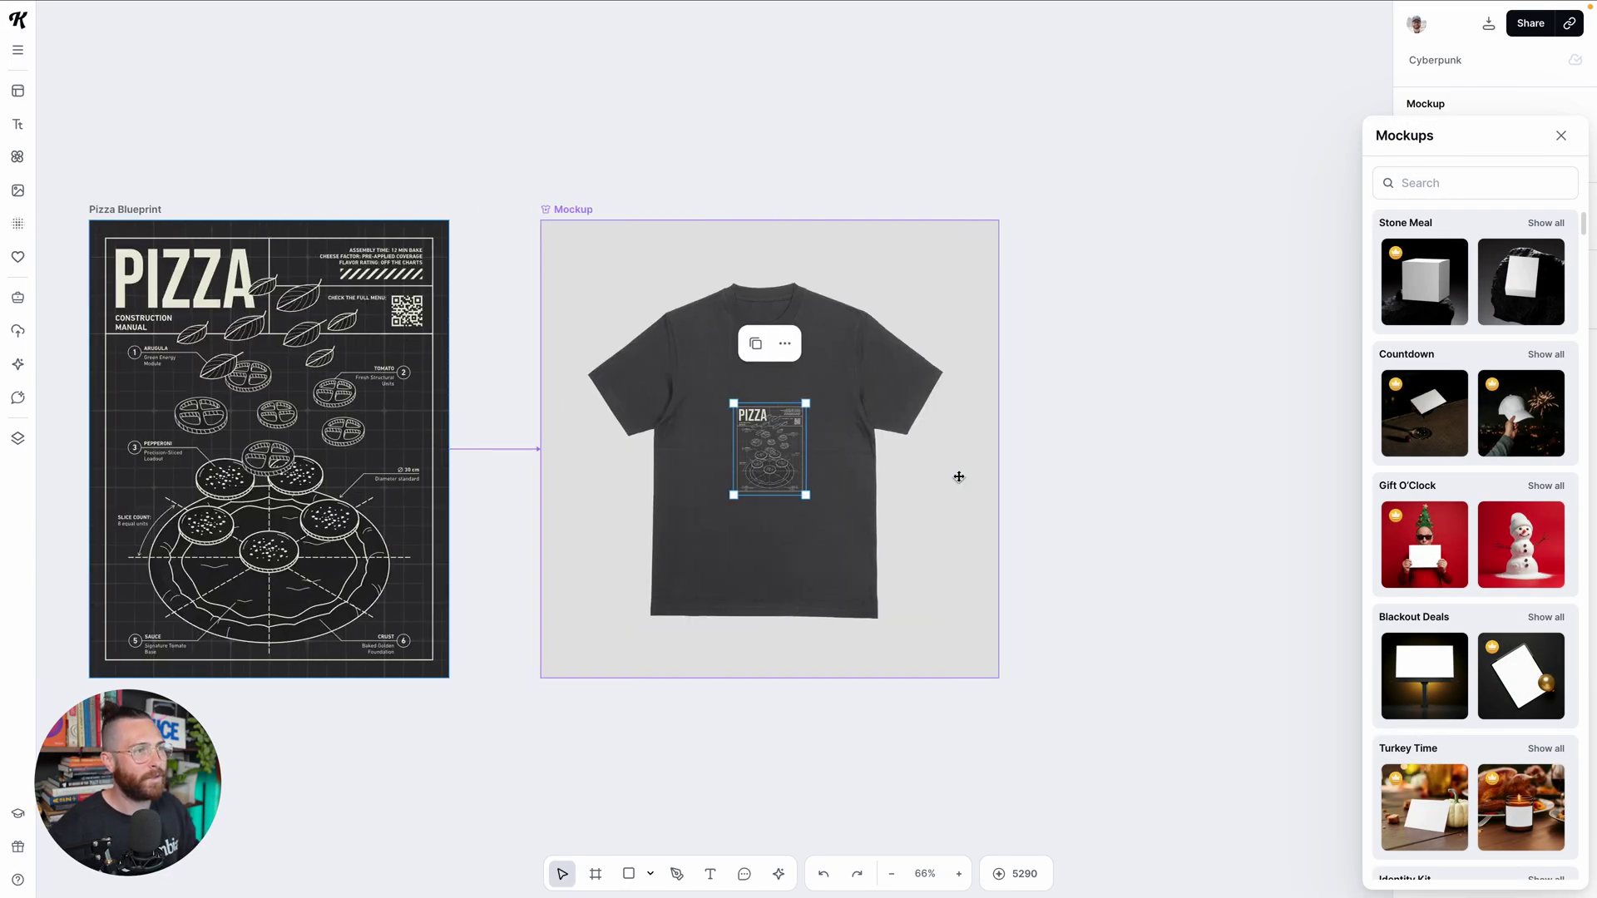
# Enlarge the pizza print and move it up to fill the shirt's chest
pyautogui.moveTo(510, 485); pyautogui.dragTo(583, 476)
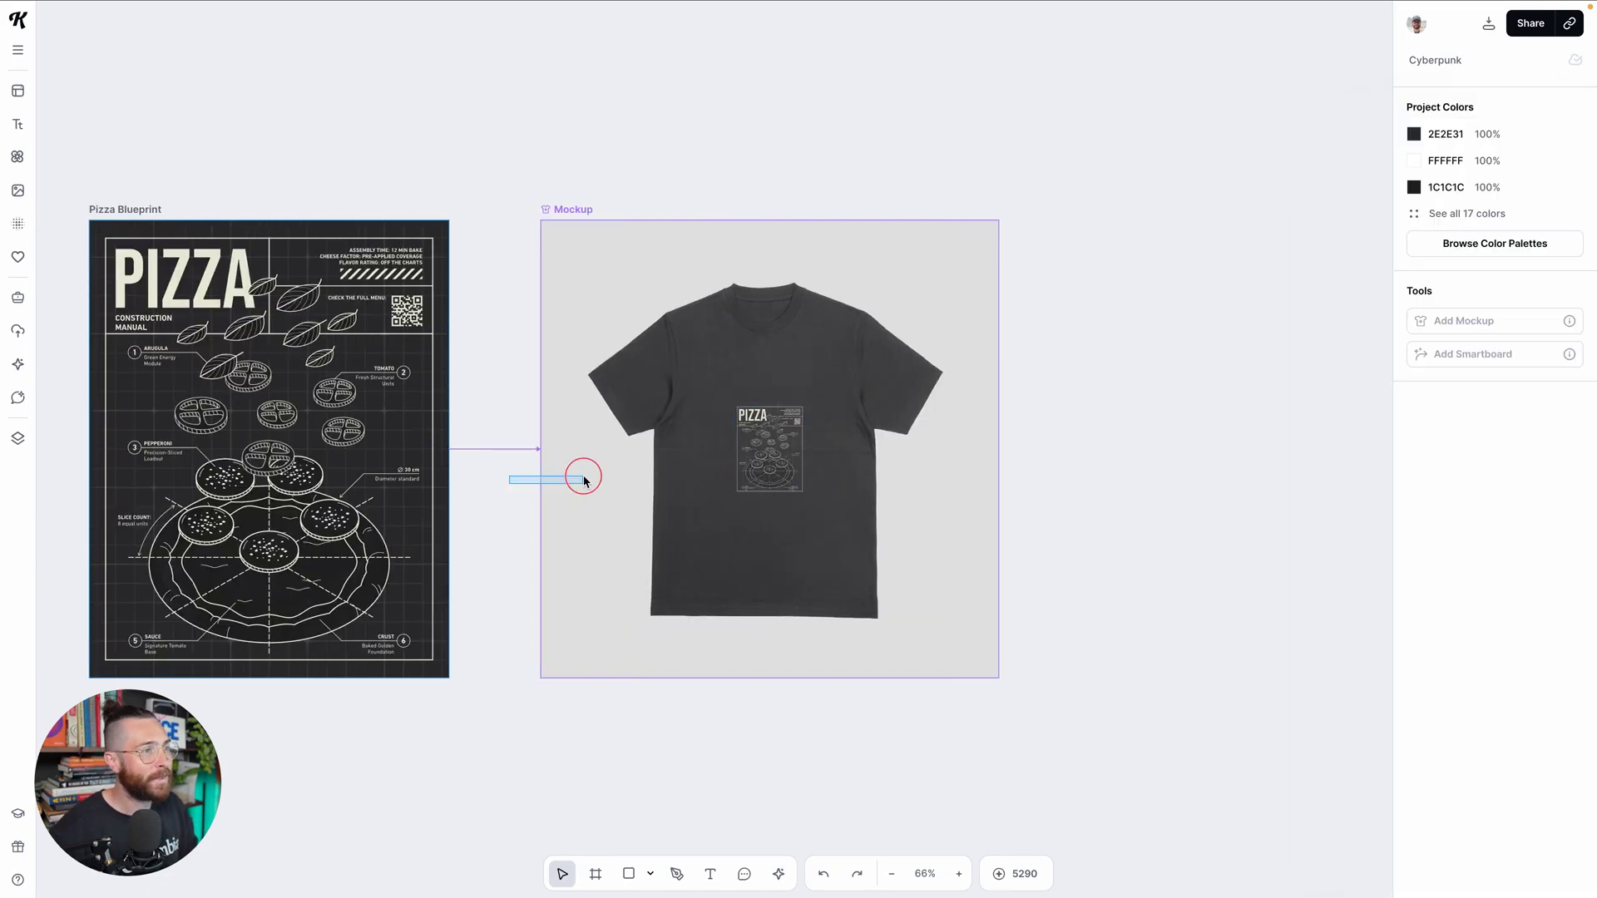
pyautogui.click(748, 473)
pyautogui.moveTo(806, 495); pyautogui.dragTo(837, 533)
pyautogui.moveTo(513, 580); pyautogui.dragTo(640, 554)
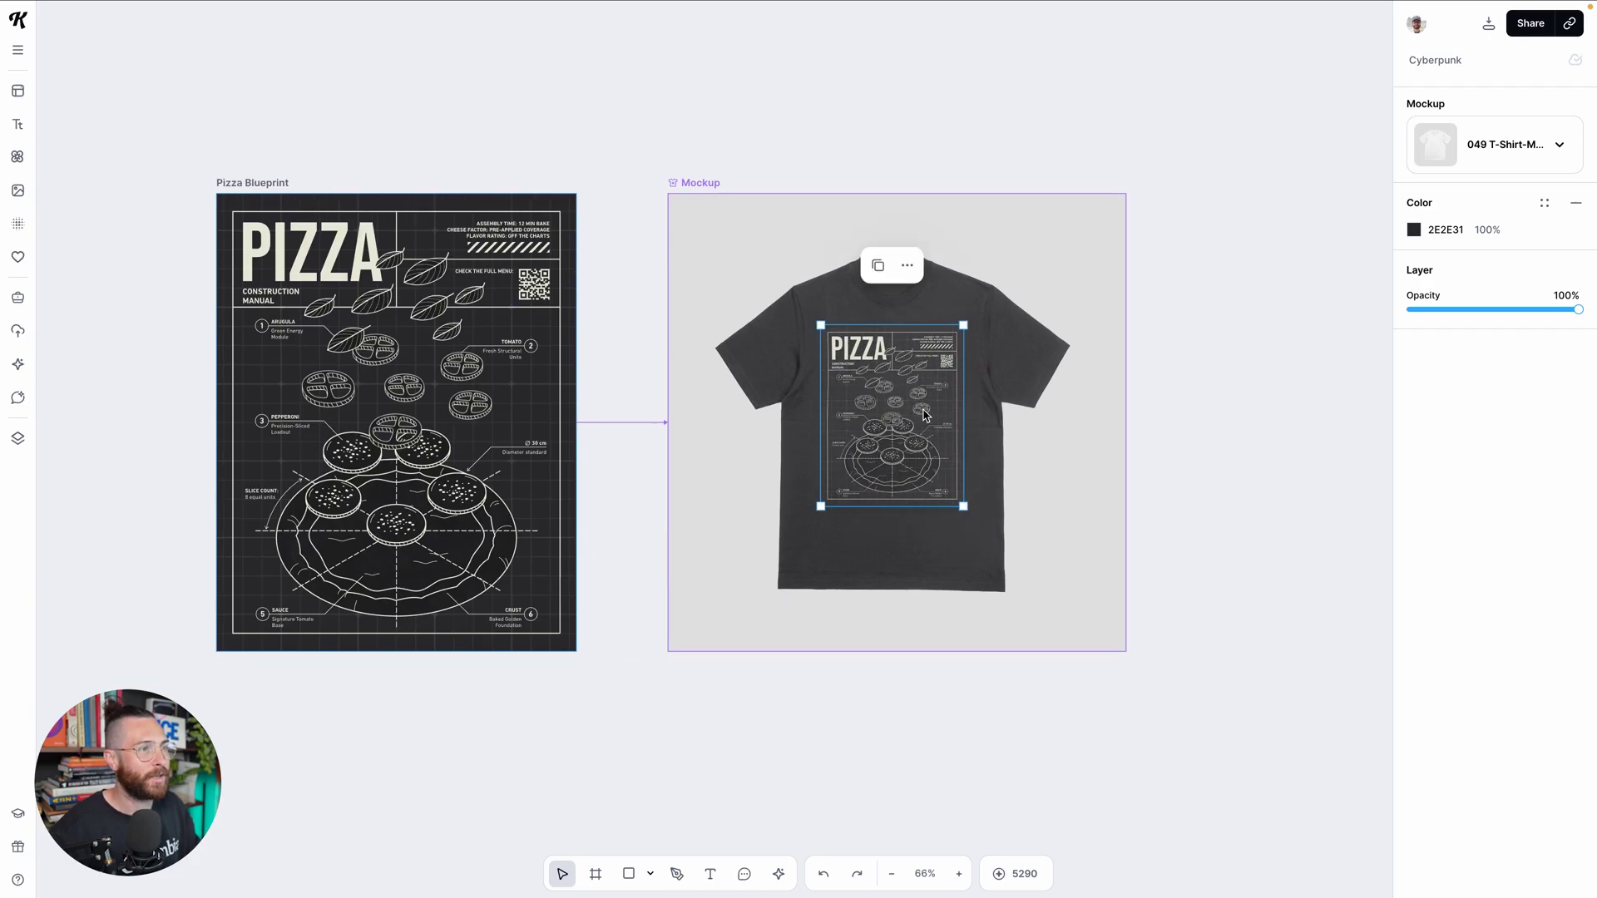
pyautogui.click(1128, 430)
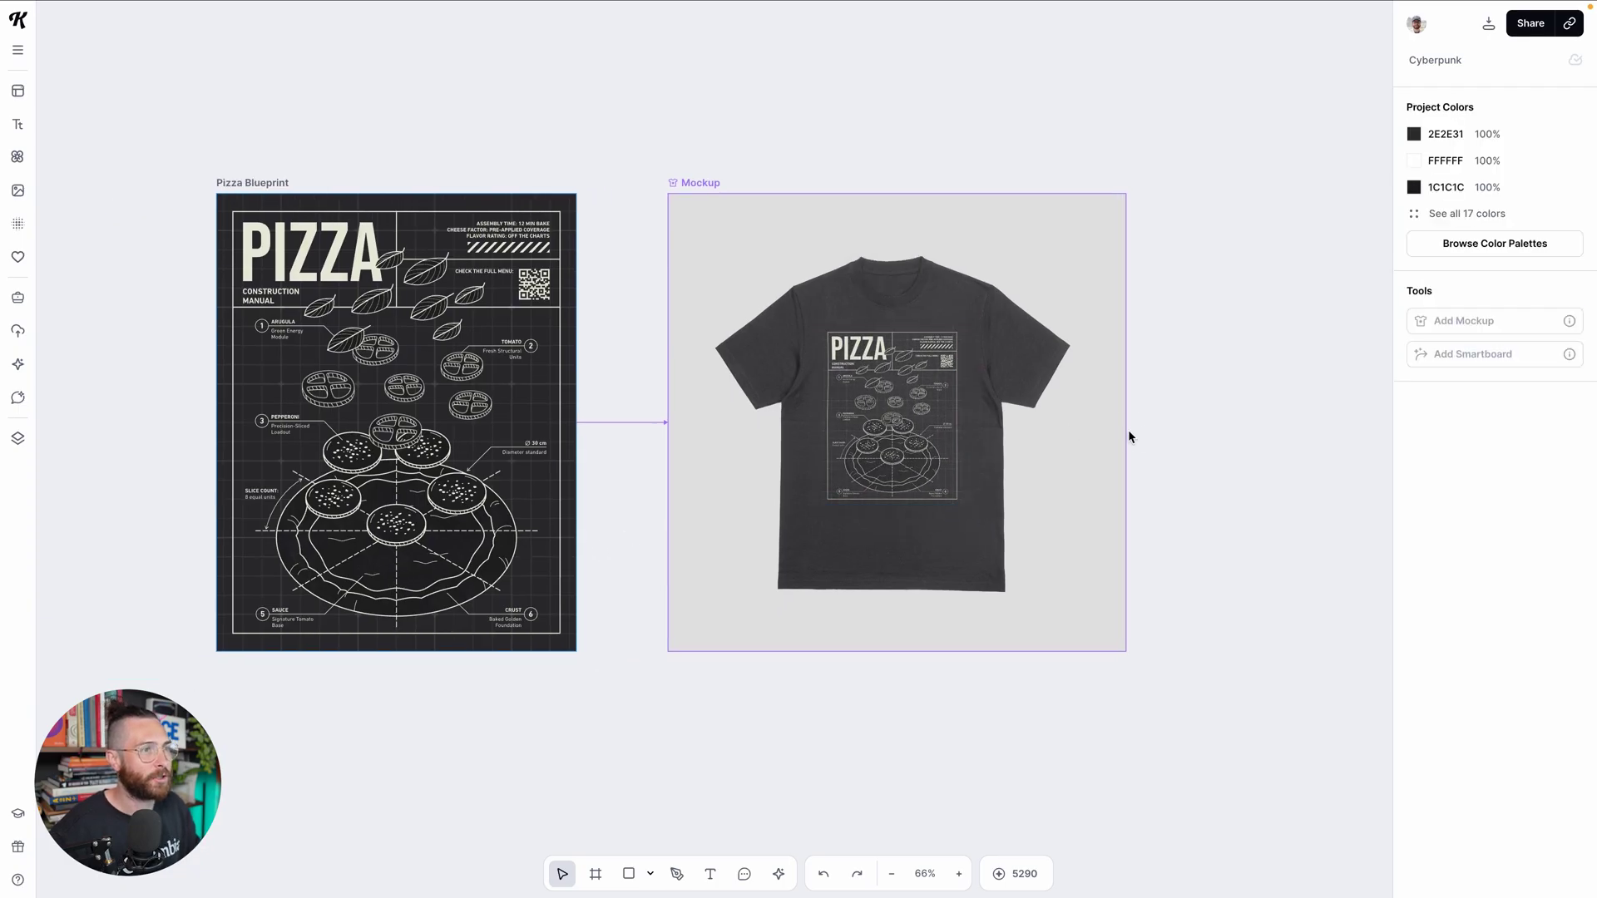
pyautogui.click(708, 188)
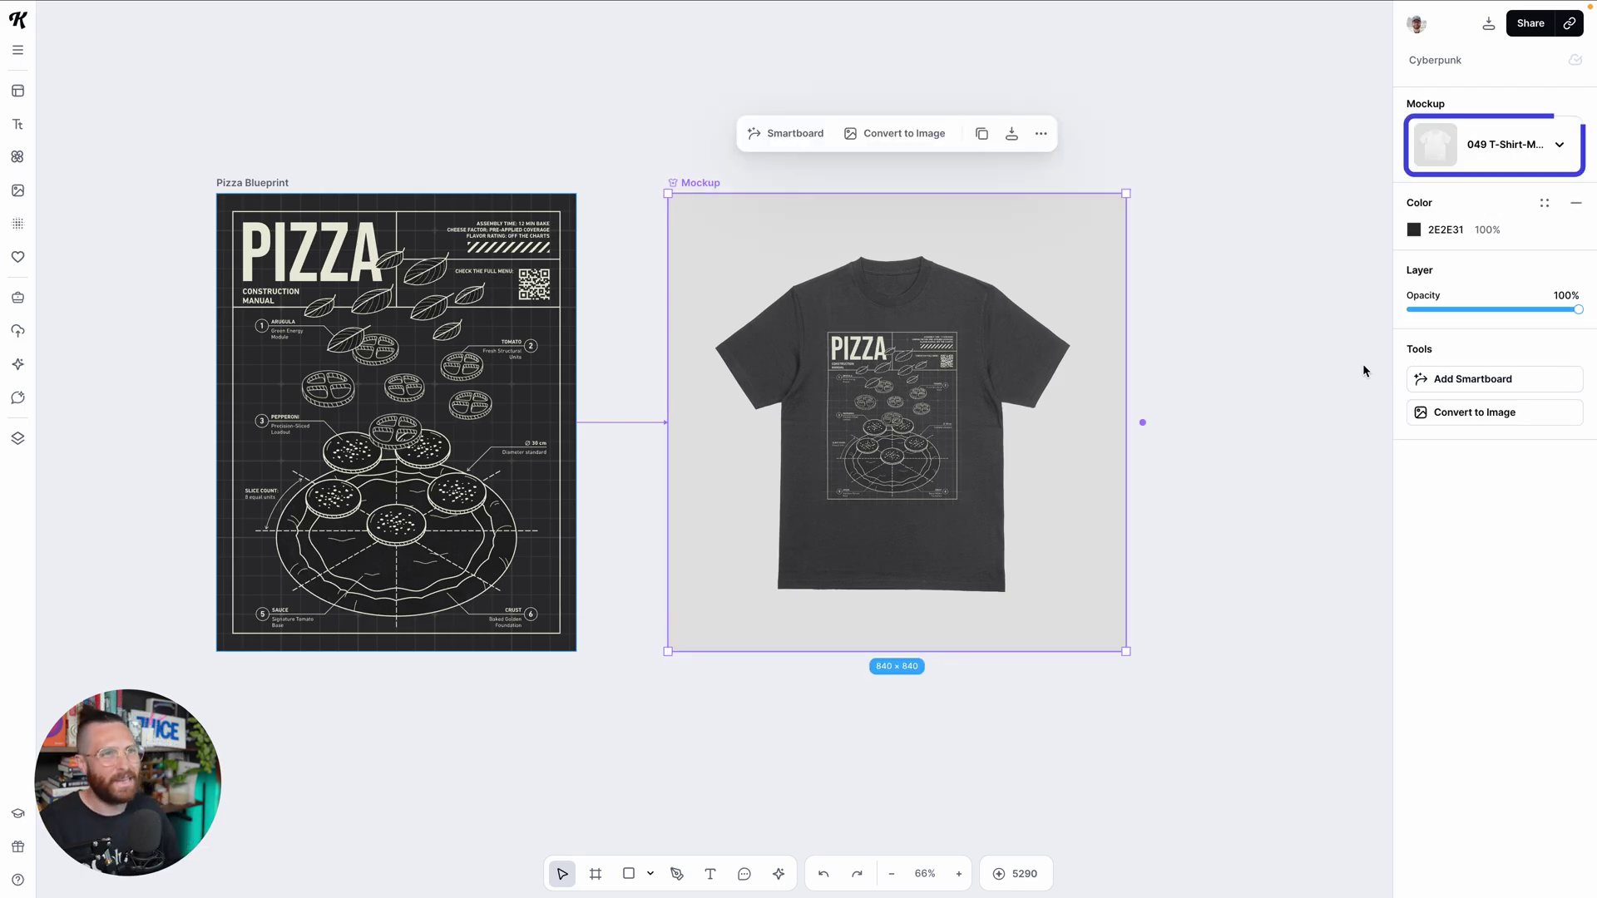
# Search mockup templates for 'poster' and apply the dark hand-held poster mockup
pyautogui.click(1560, 148)
pyautogui.click(1456, 189)
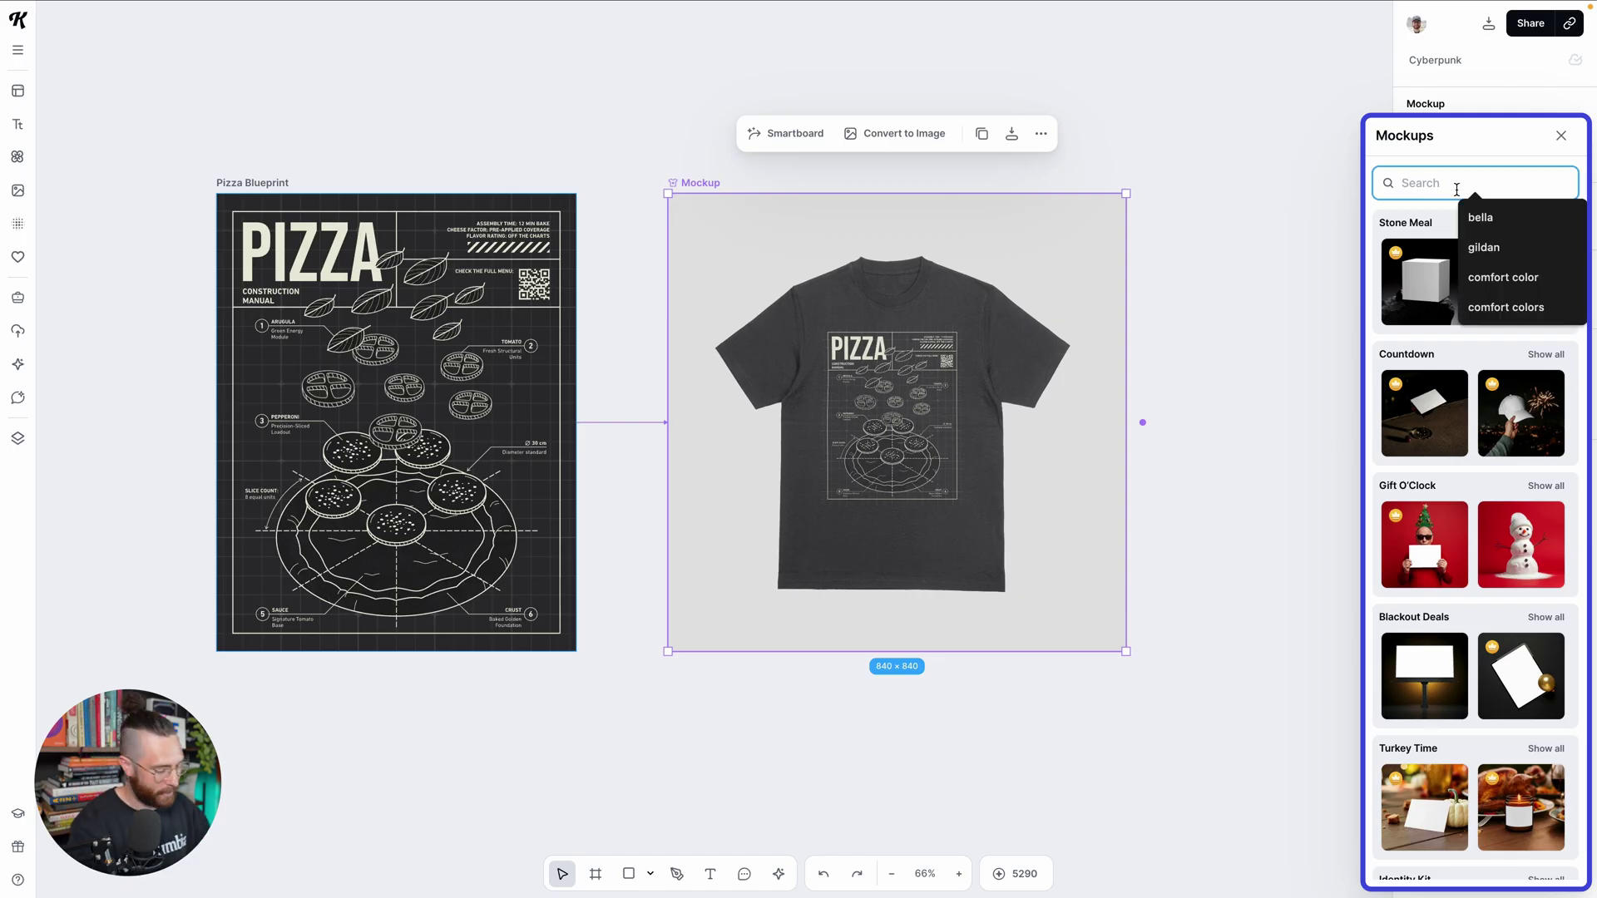
pyautogui.write('poster')
pyautogui.press('Return')
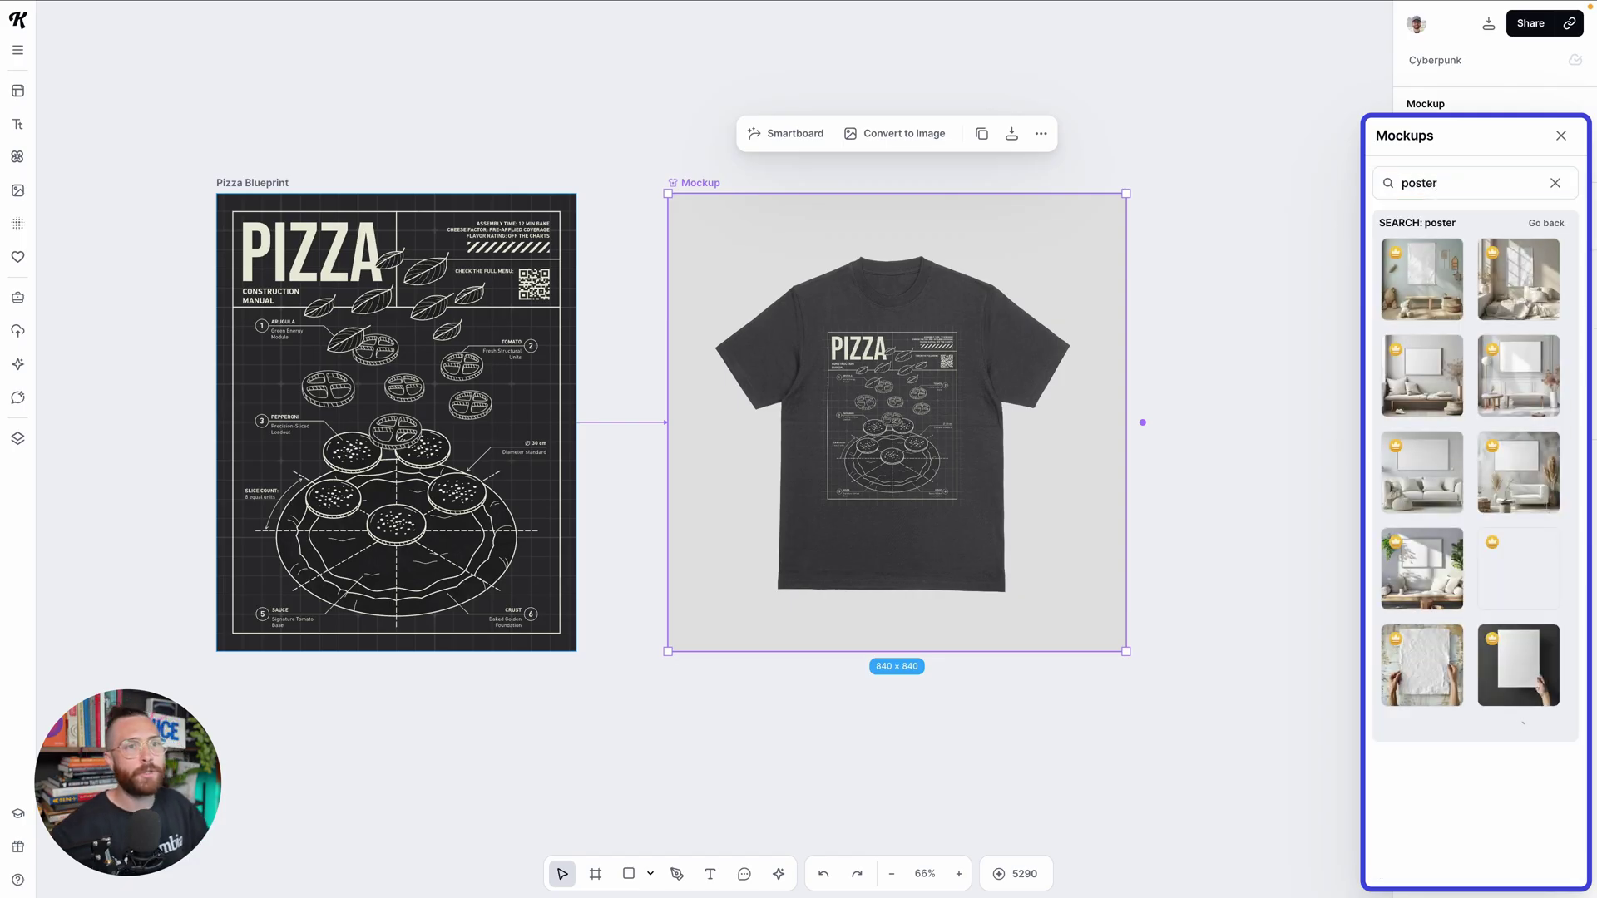
pyautogui.scroll(-3, 1509, 433)
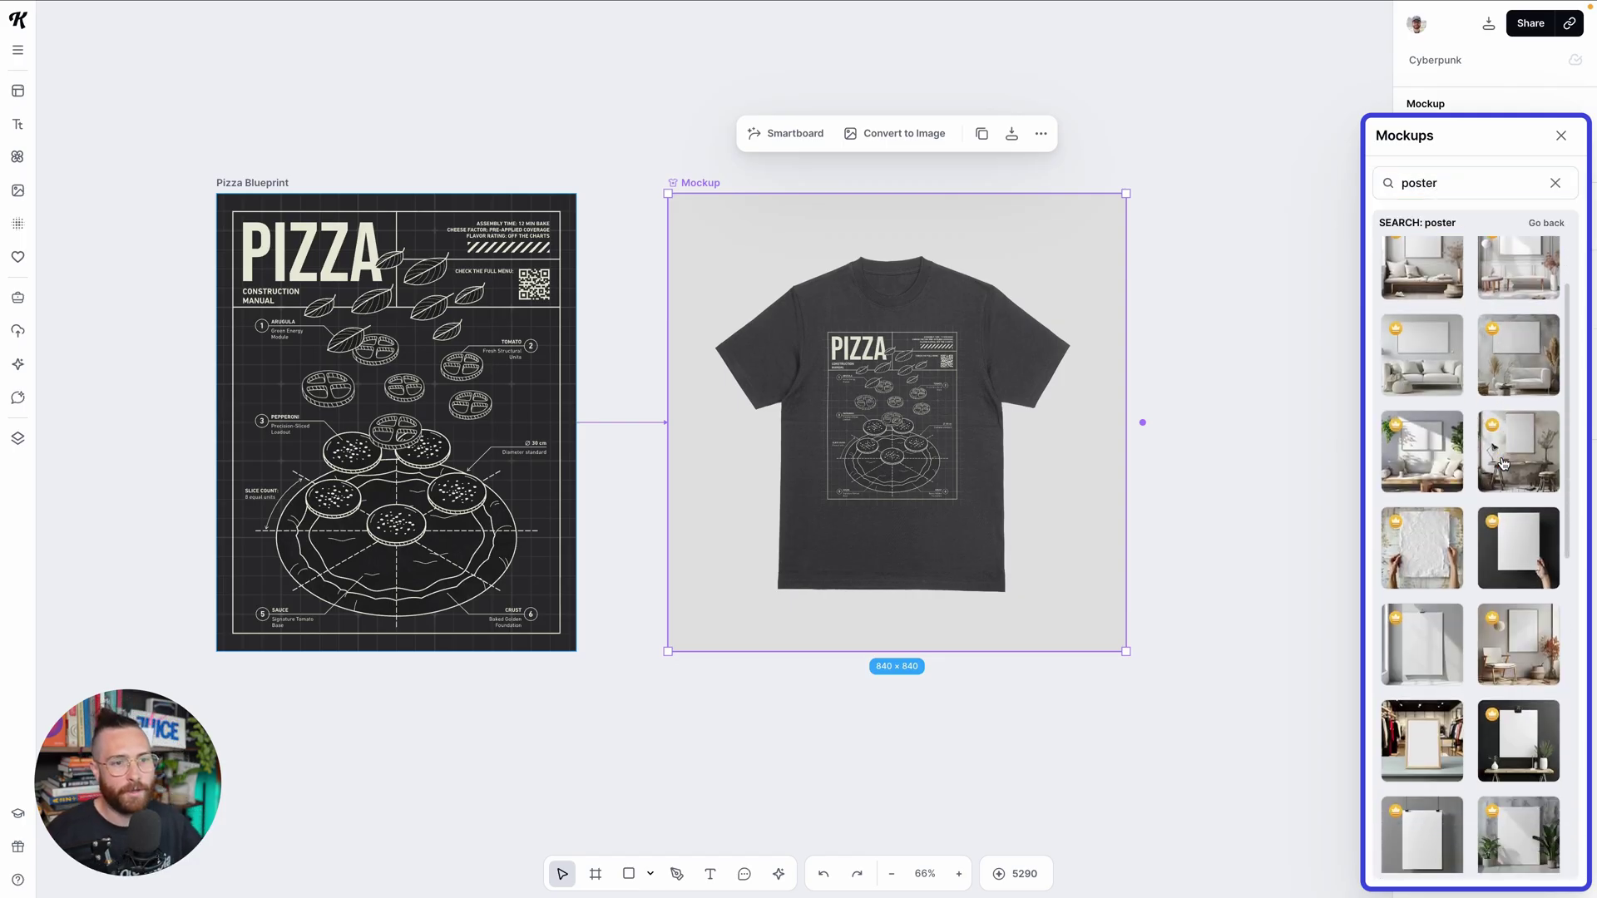
pyautogui.click(1515, 452)
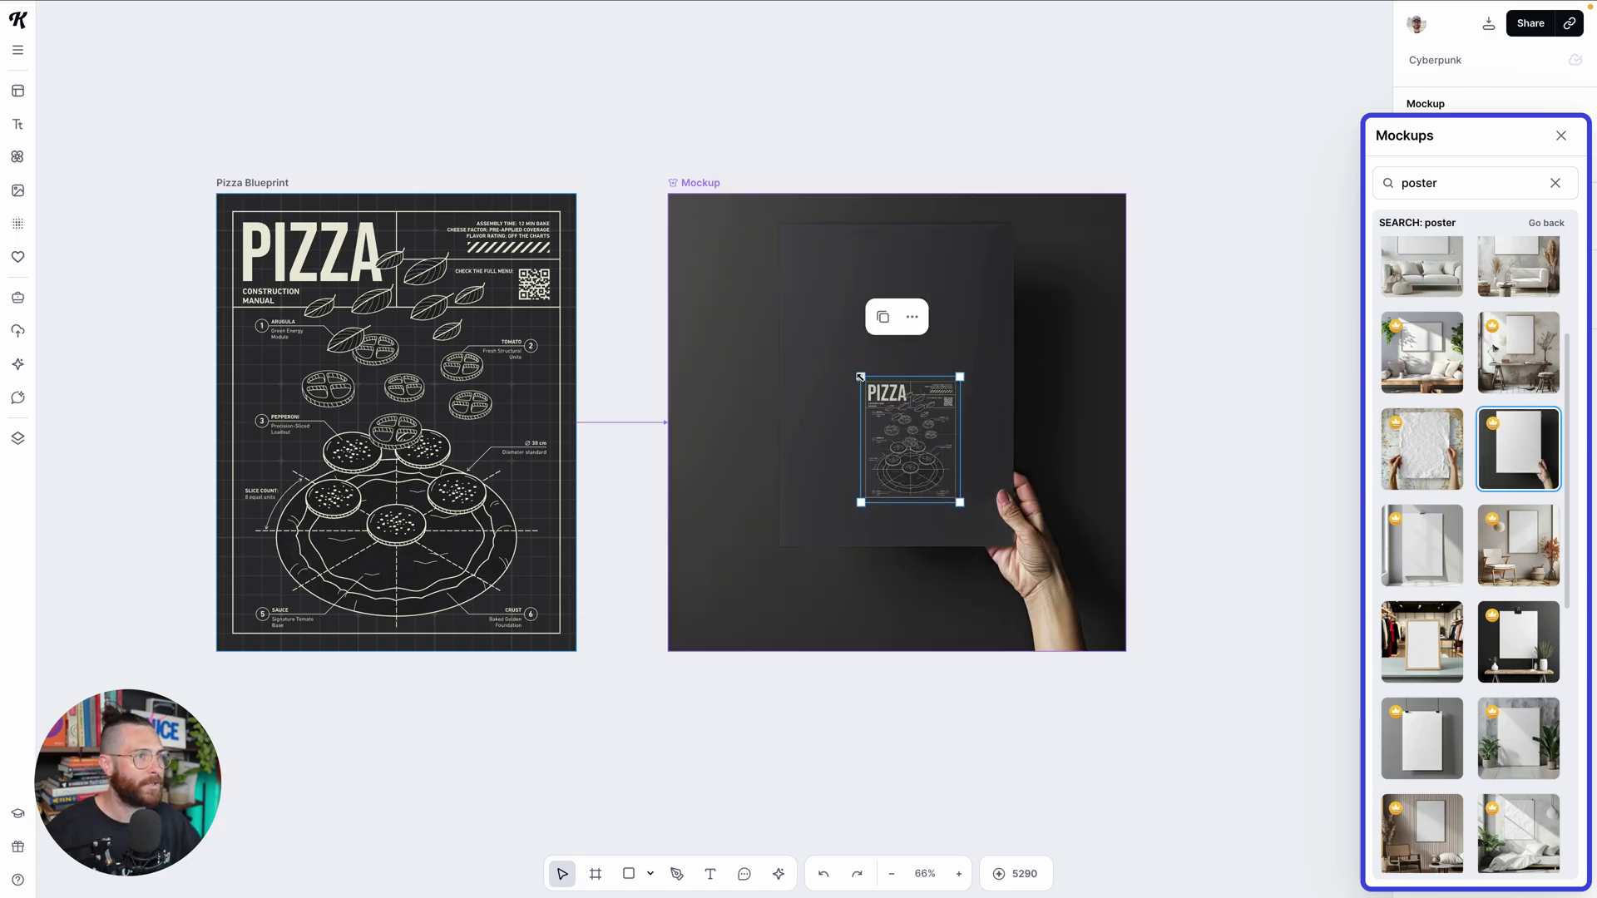
# Resize and reposition the pizza design to cover the hand-held poster
pyautogui.moveTo(861, 376); pyautogui.dragTo(788, 300)
pyautogui.moveTo(911, 364); pyautogui.dragTo(906, 290)
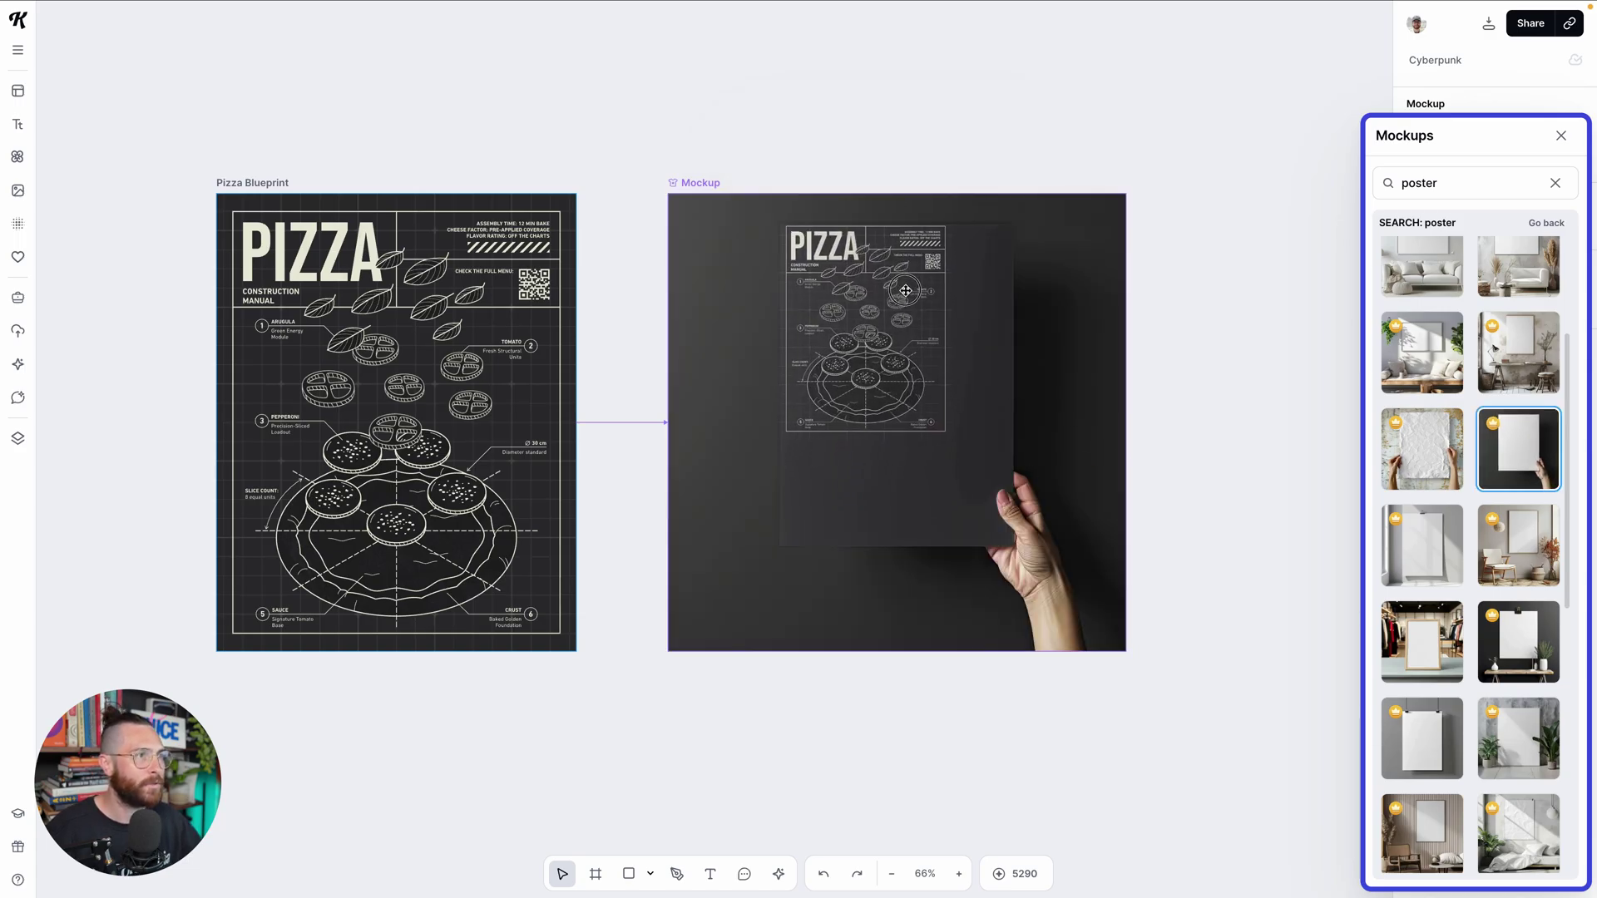
pyautogui.moveTo(946, 431); pyautogui.dragTo(964, 506)
pyautogui.moveTo(1026, 547); pyautogui.dragTo(1020, 540)
# Switch to the person-holding-a-poster template and nudge the design into place
pyautogui.scroll(-6, 1516, 481)
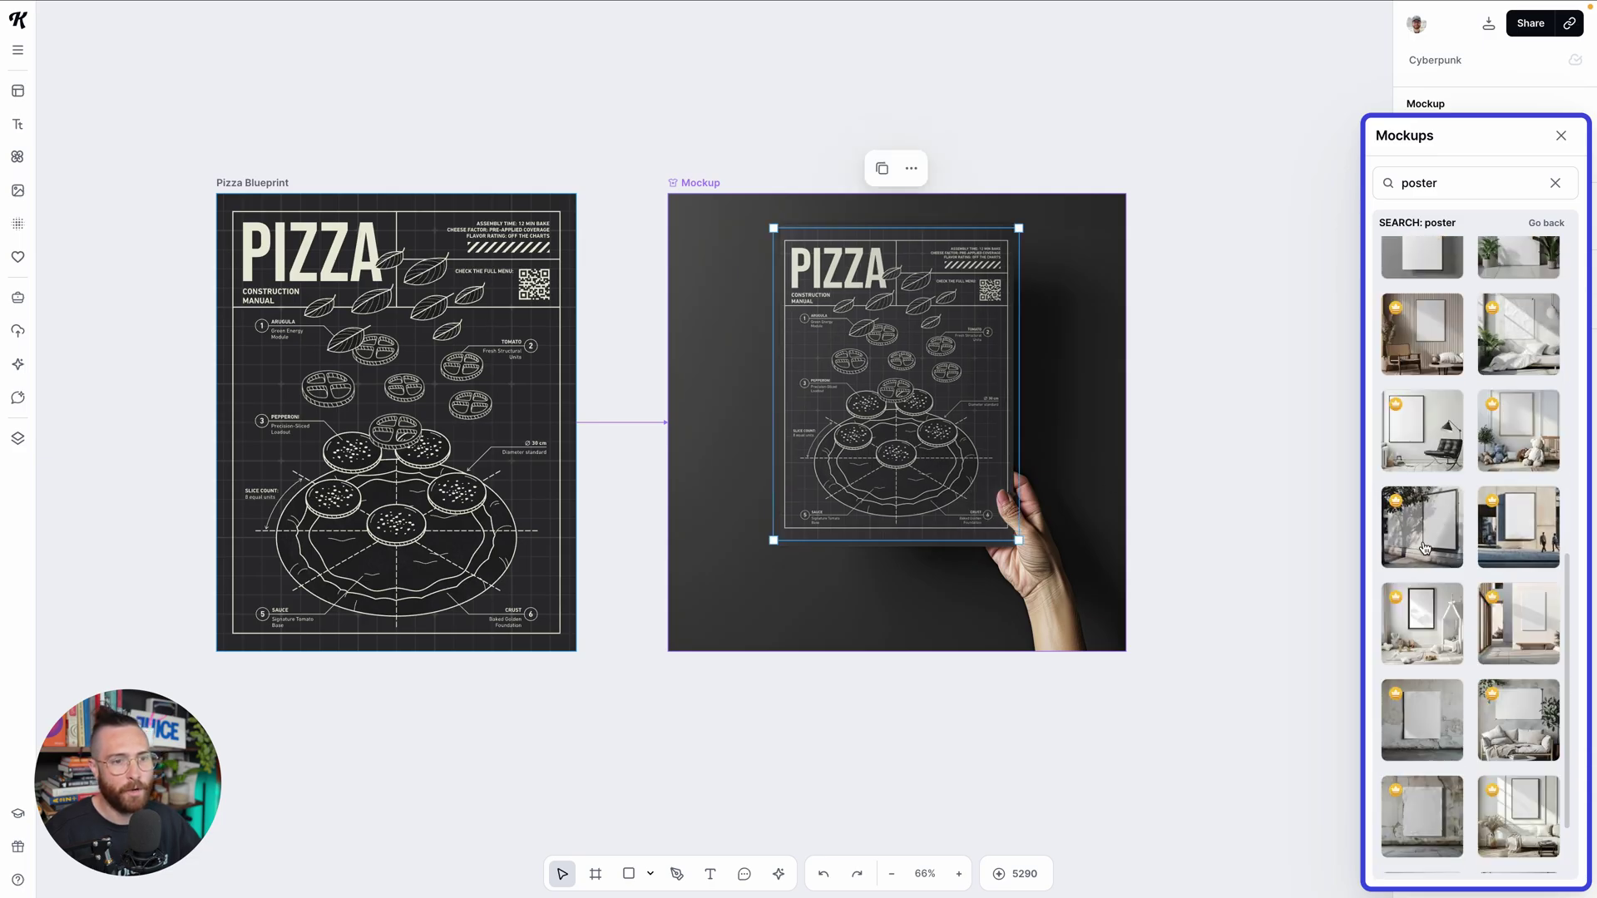
pyautogui.scroll(-4, 1423, 532)
pyautogui.click(1422, 646)
pyautogui.moveTo(976, 495); pyautogui.dragTo(976, 495)
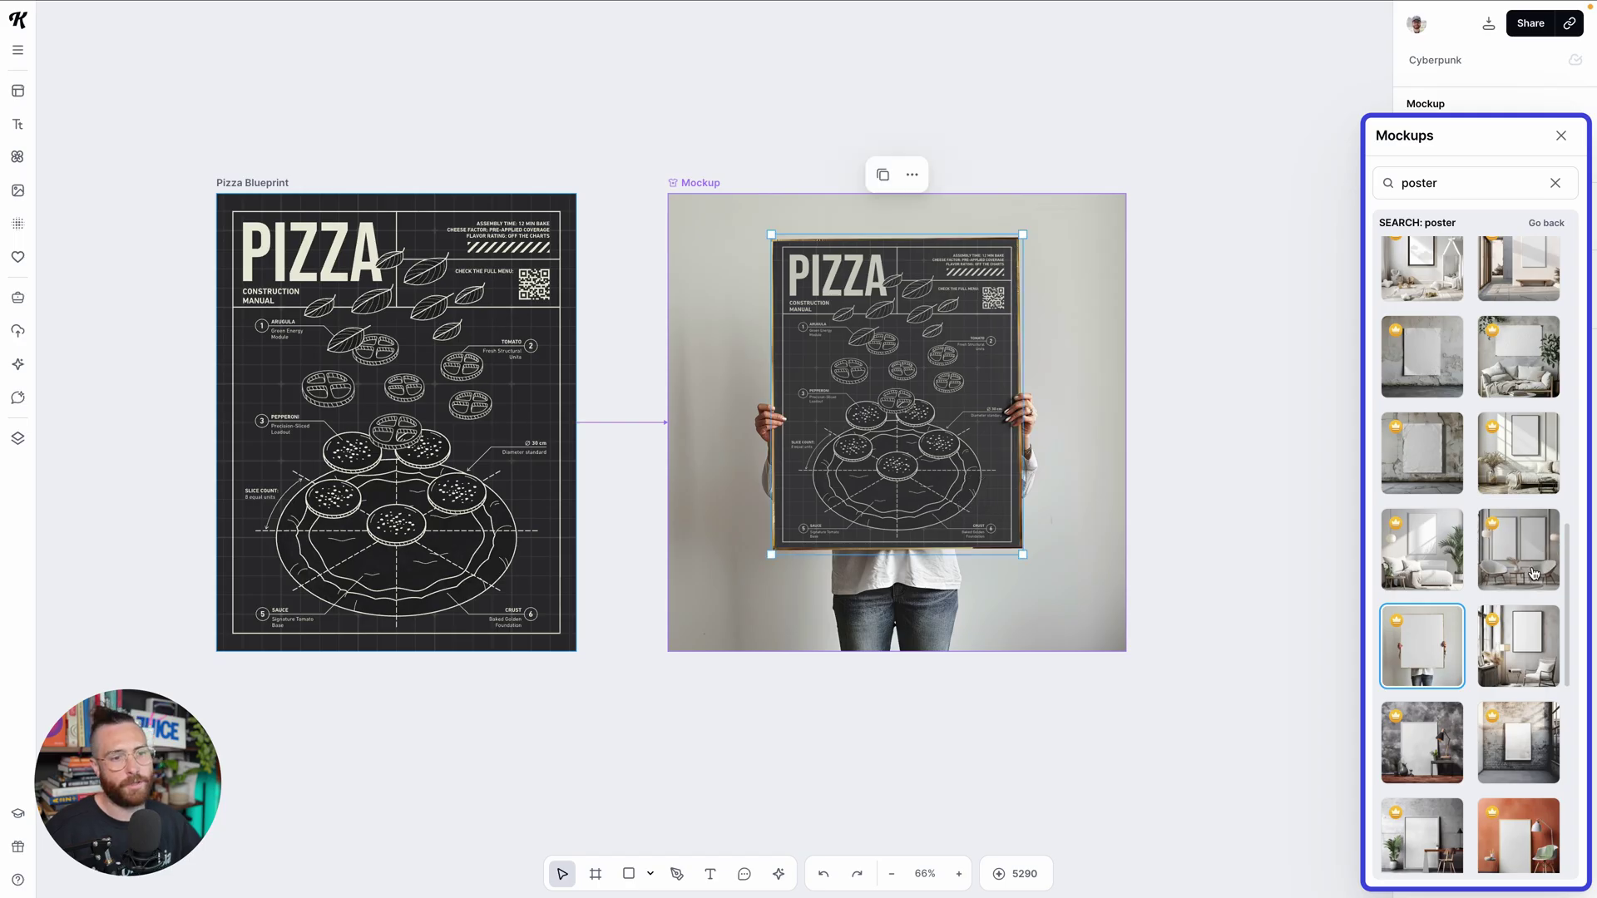
pyautogui.scroll(-6, 1518, 632)
pyautogui.scroll(4, 1543, 665)
pyautogui.scroll(10, 1497, 416)
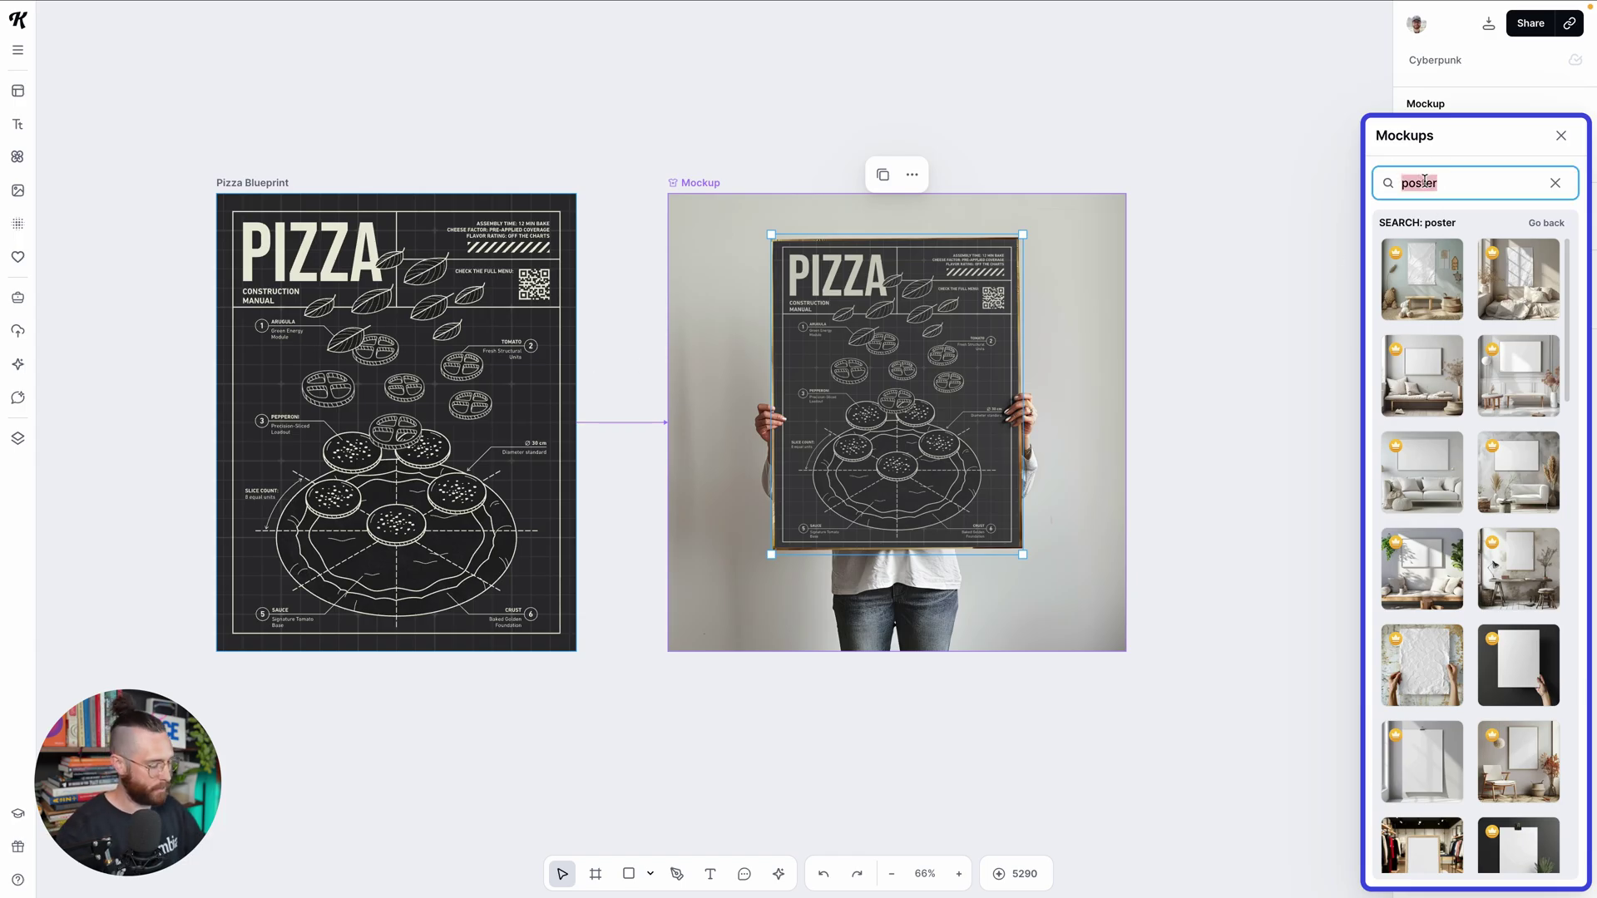
# Search the shirt mockups and pick the man at a street café seen from behind
pyautogui.write('hirt')
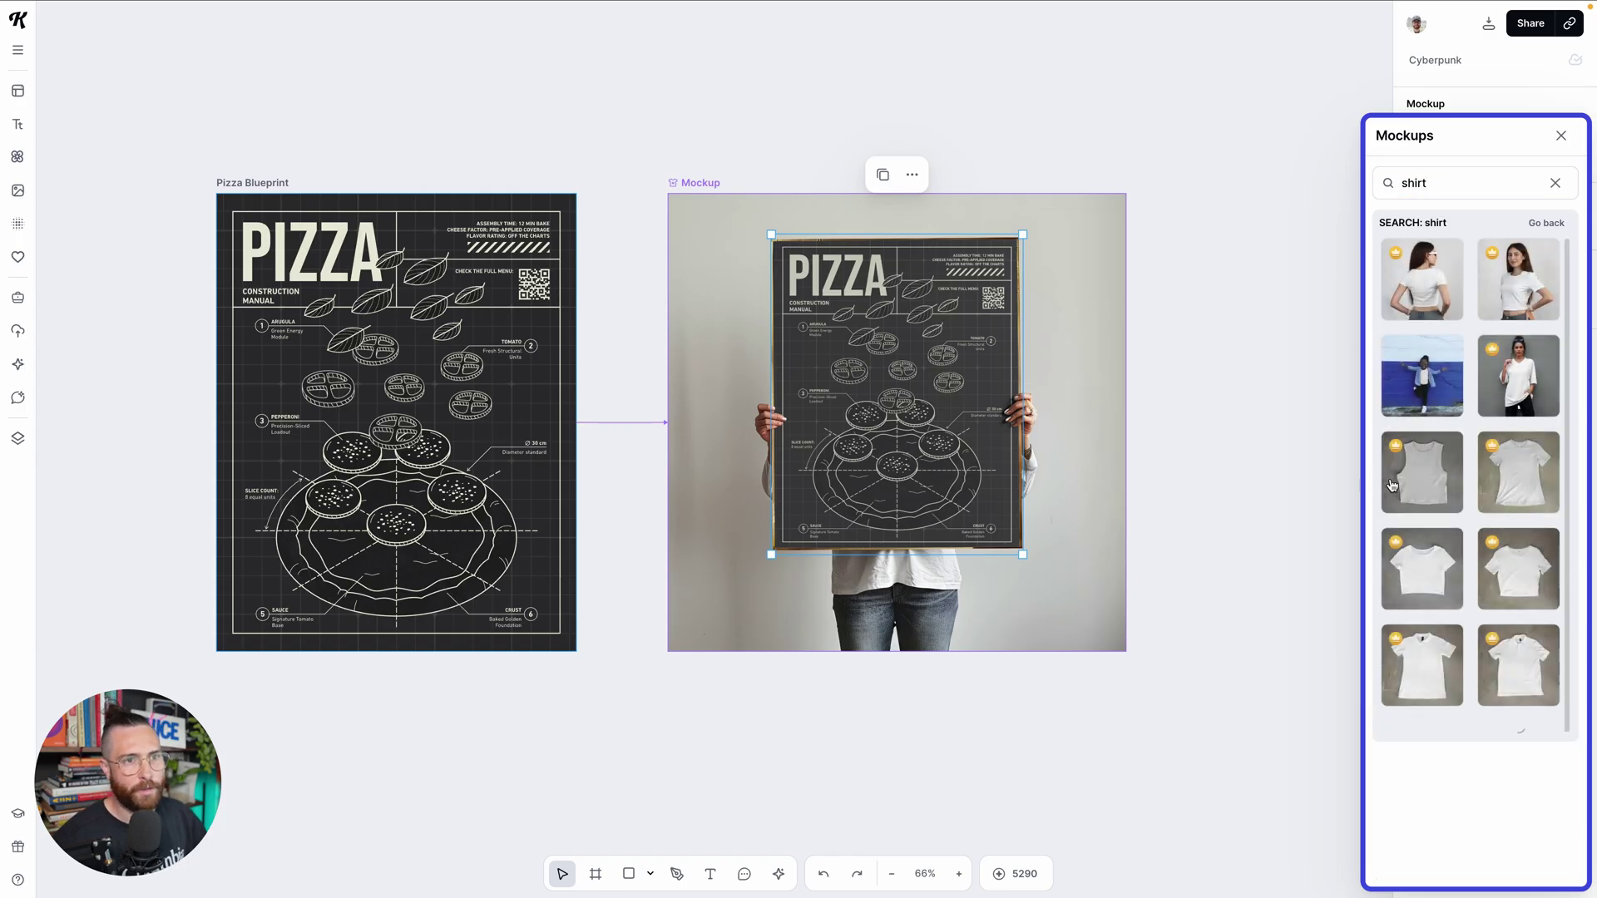
pyautogui.scroll(-3, 1466, 453)
pyautogui.scroll(-5, 1468, 455)
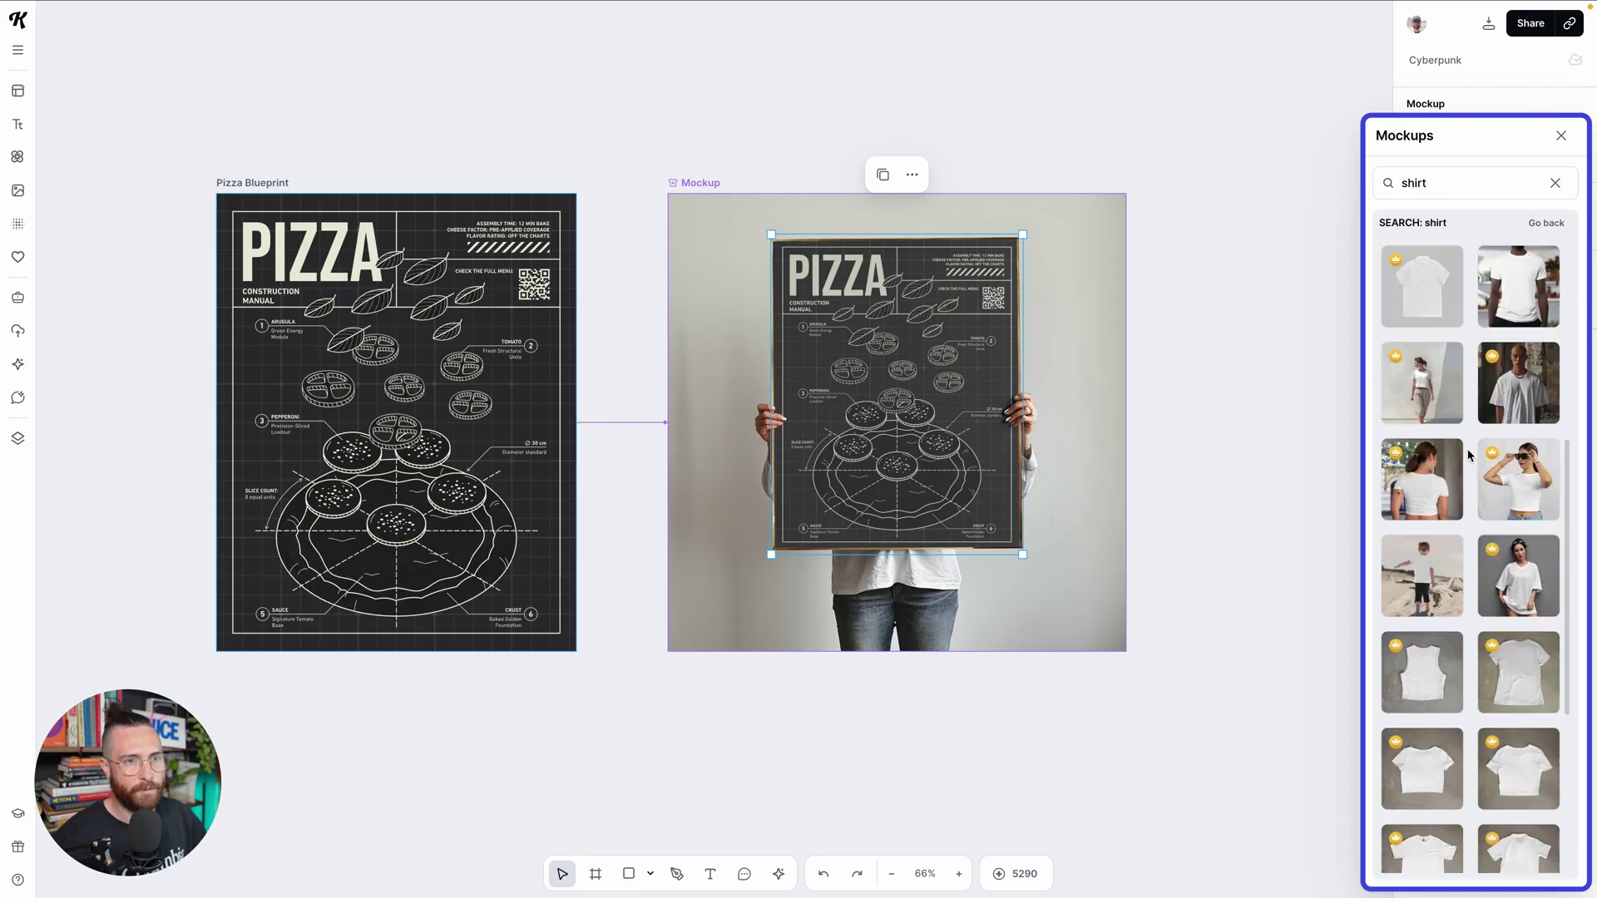
pyautogui.scroll(-3, 1470, 456)
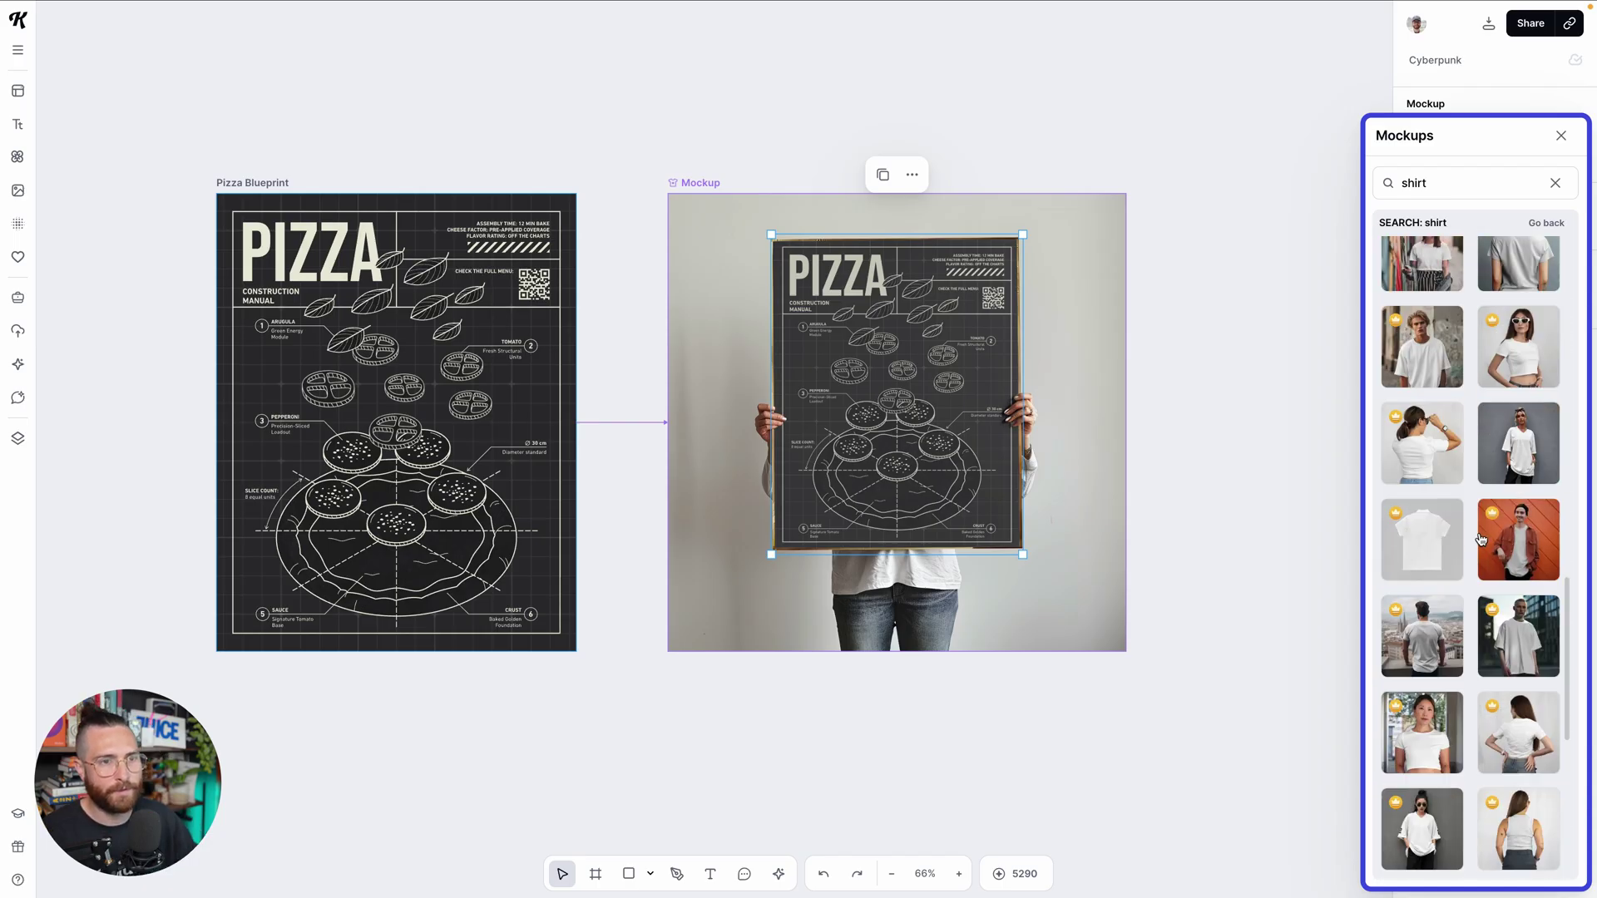
pyautogui.click(1519, 508)
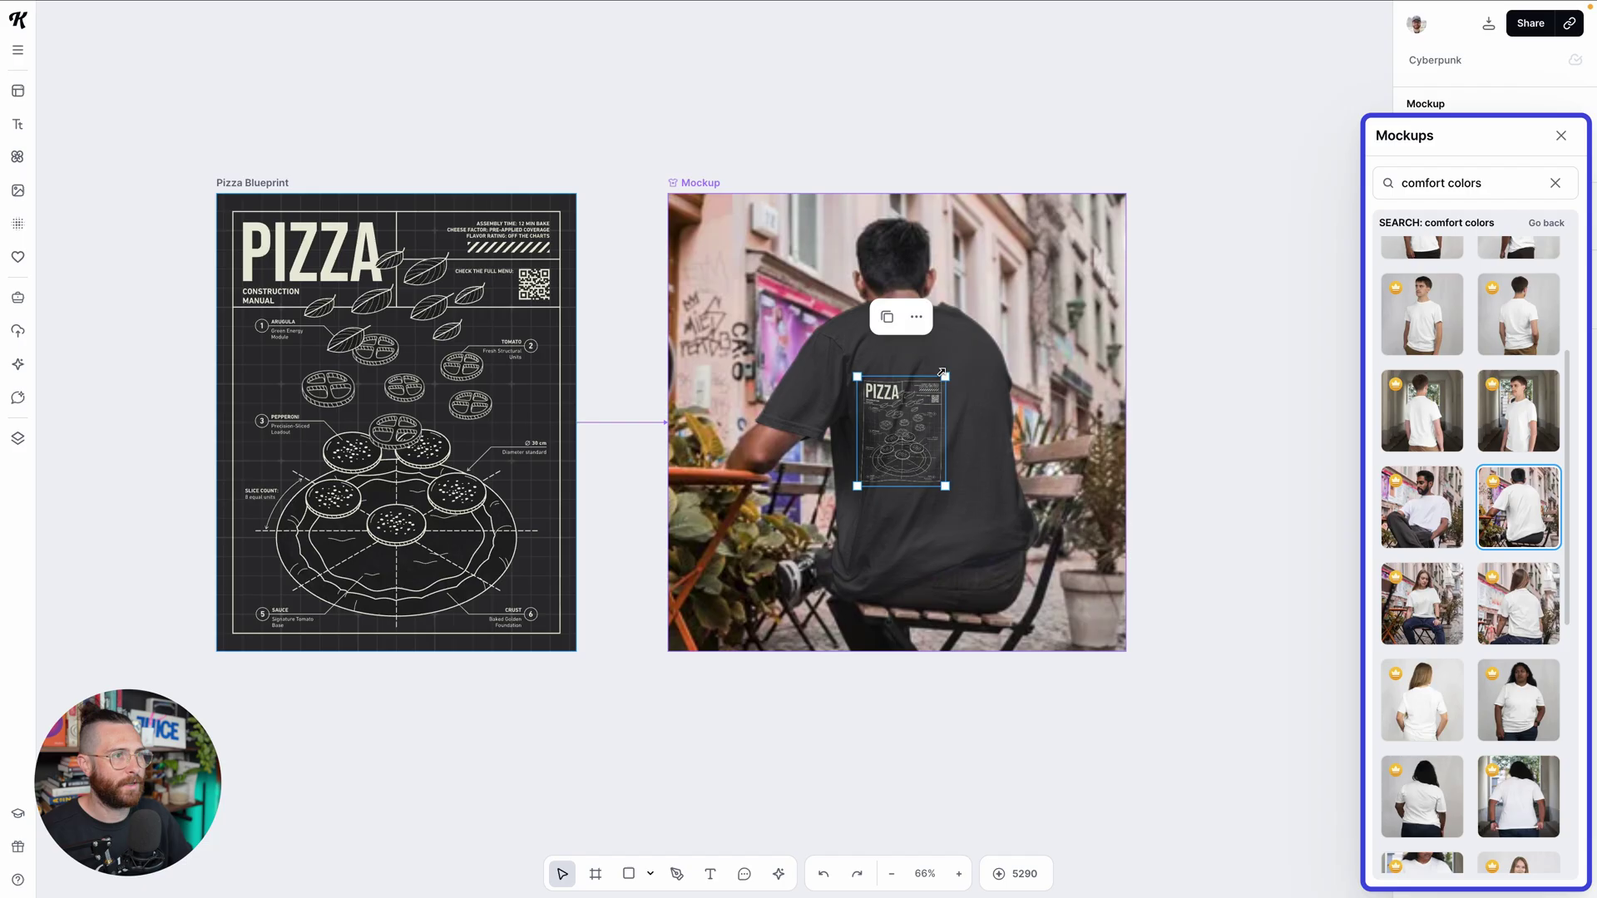
# Enlarge the pizza print across the back of his dark T-shirt
pyautogui.moveTo(945, 377); pyautogui.dragTo(986, 324)
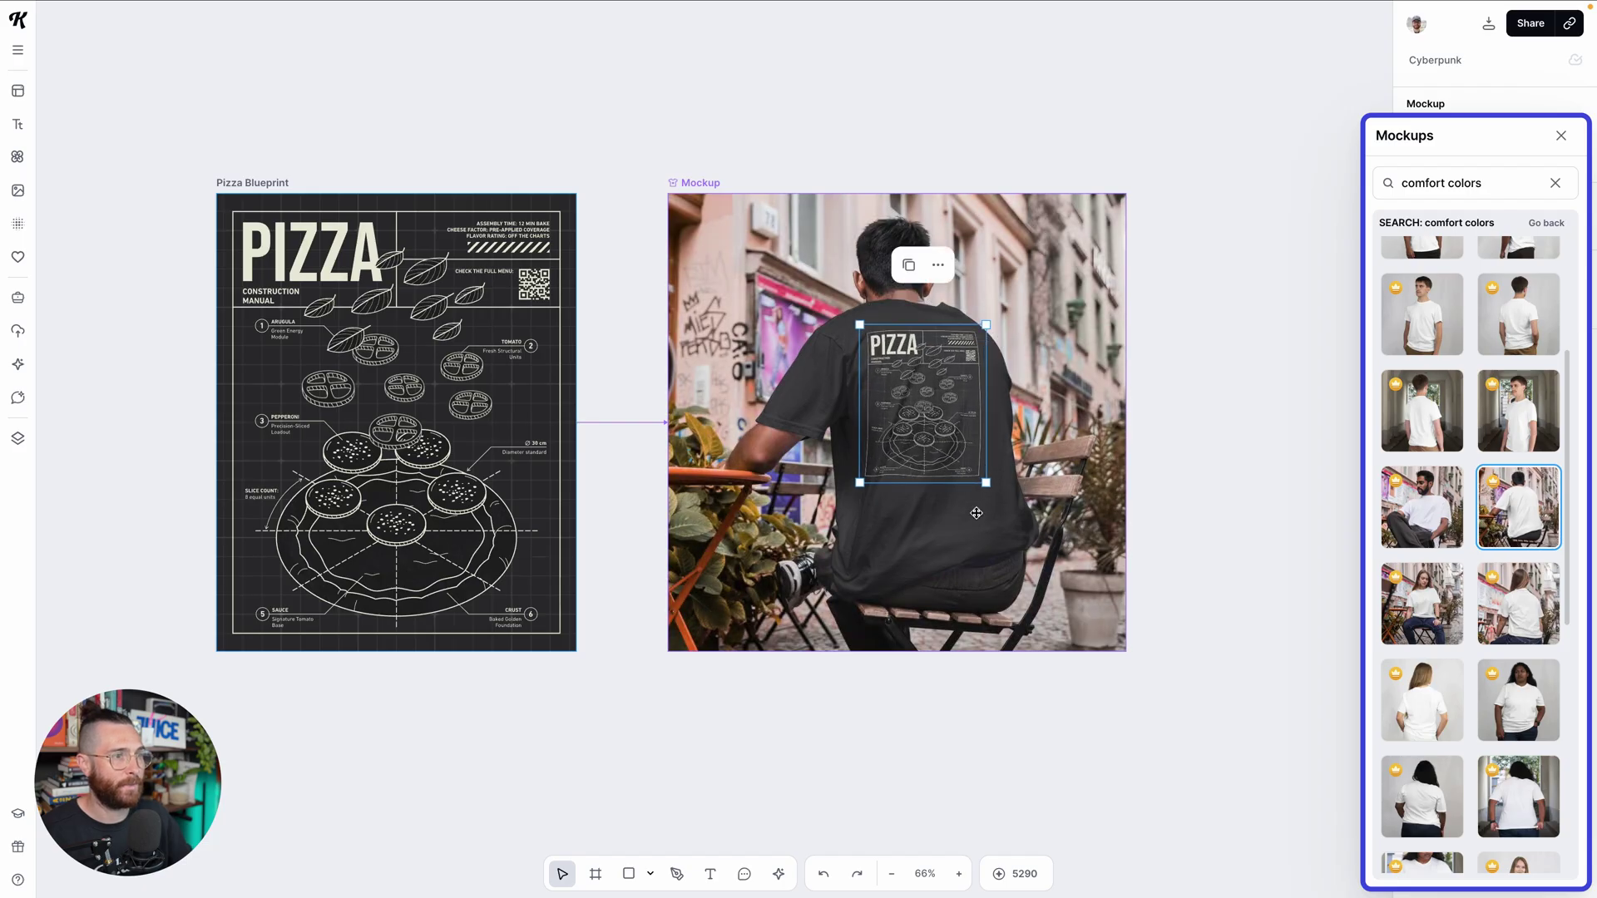
pyautogui.moveTo(989, 486); pyautogui.dragTo(999, 495)
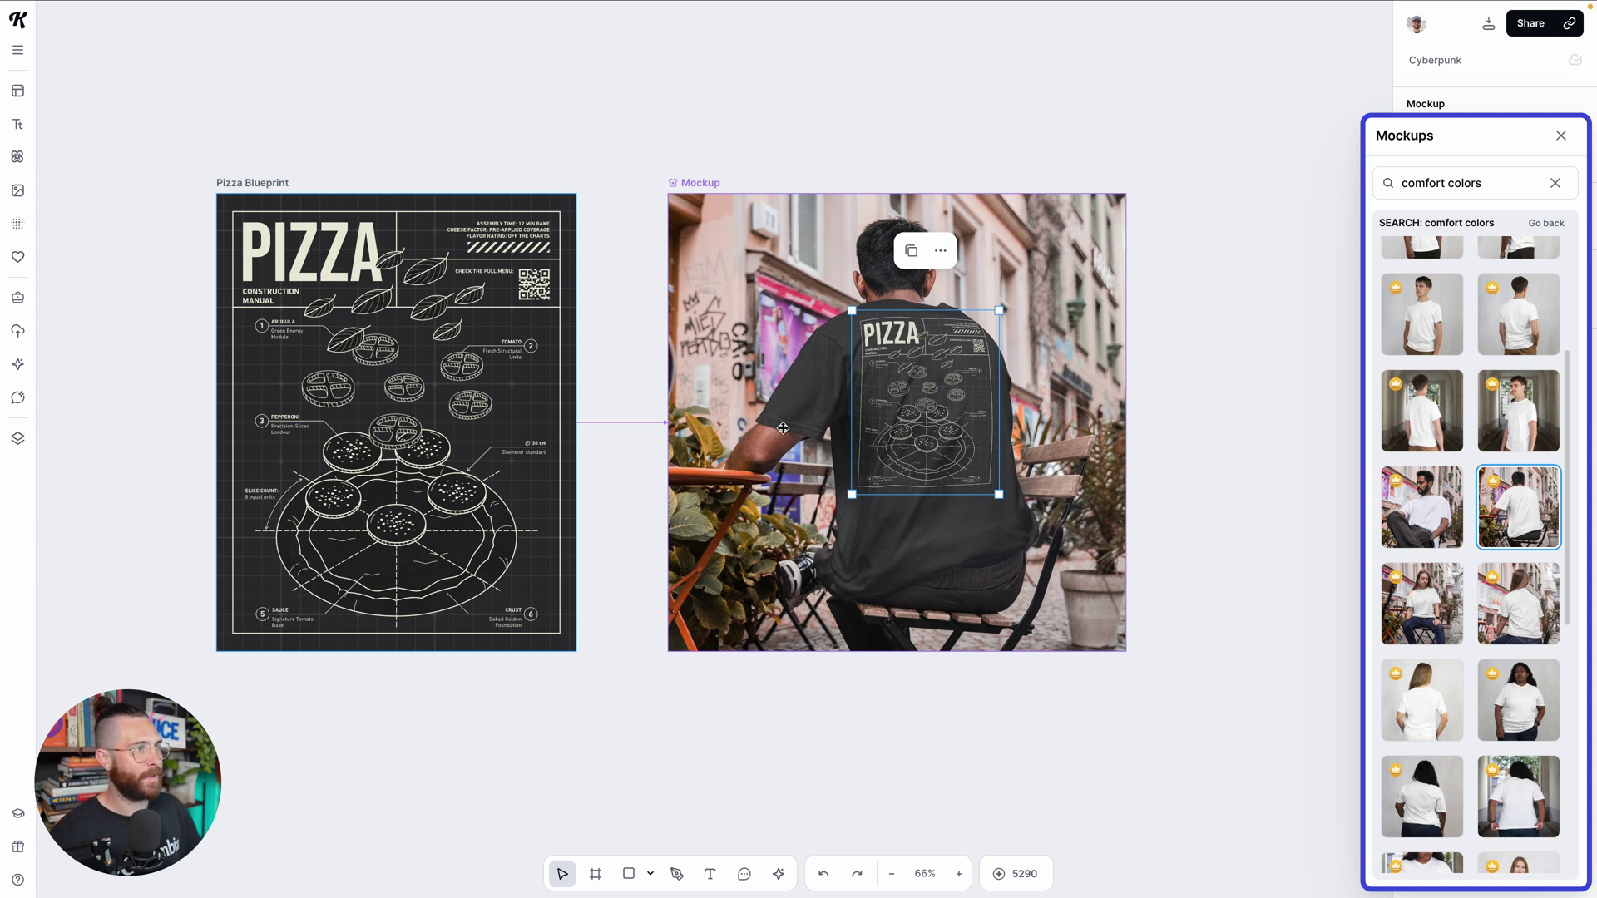
pyautogui.scroll(2, 598, 385)
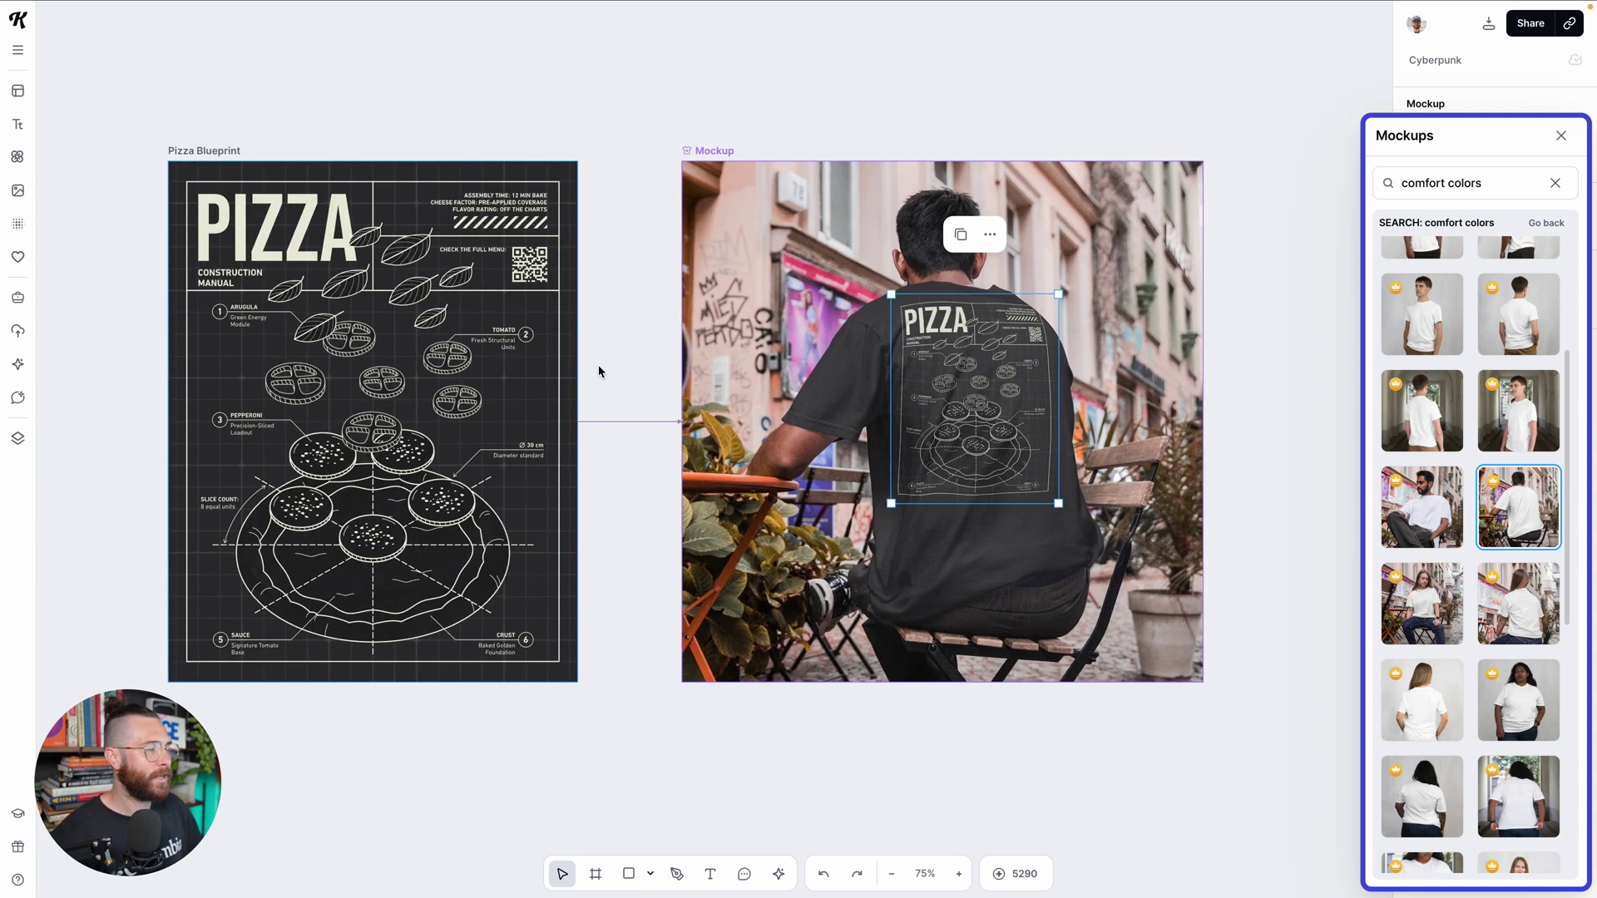
# Select and delete the faint grid overlay on the Pizza Blueprint poster, then clear the selection
pyautogui.click(593, 362)
pyautogui.click(561, 347)
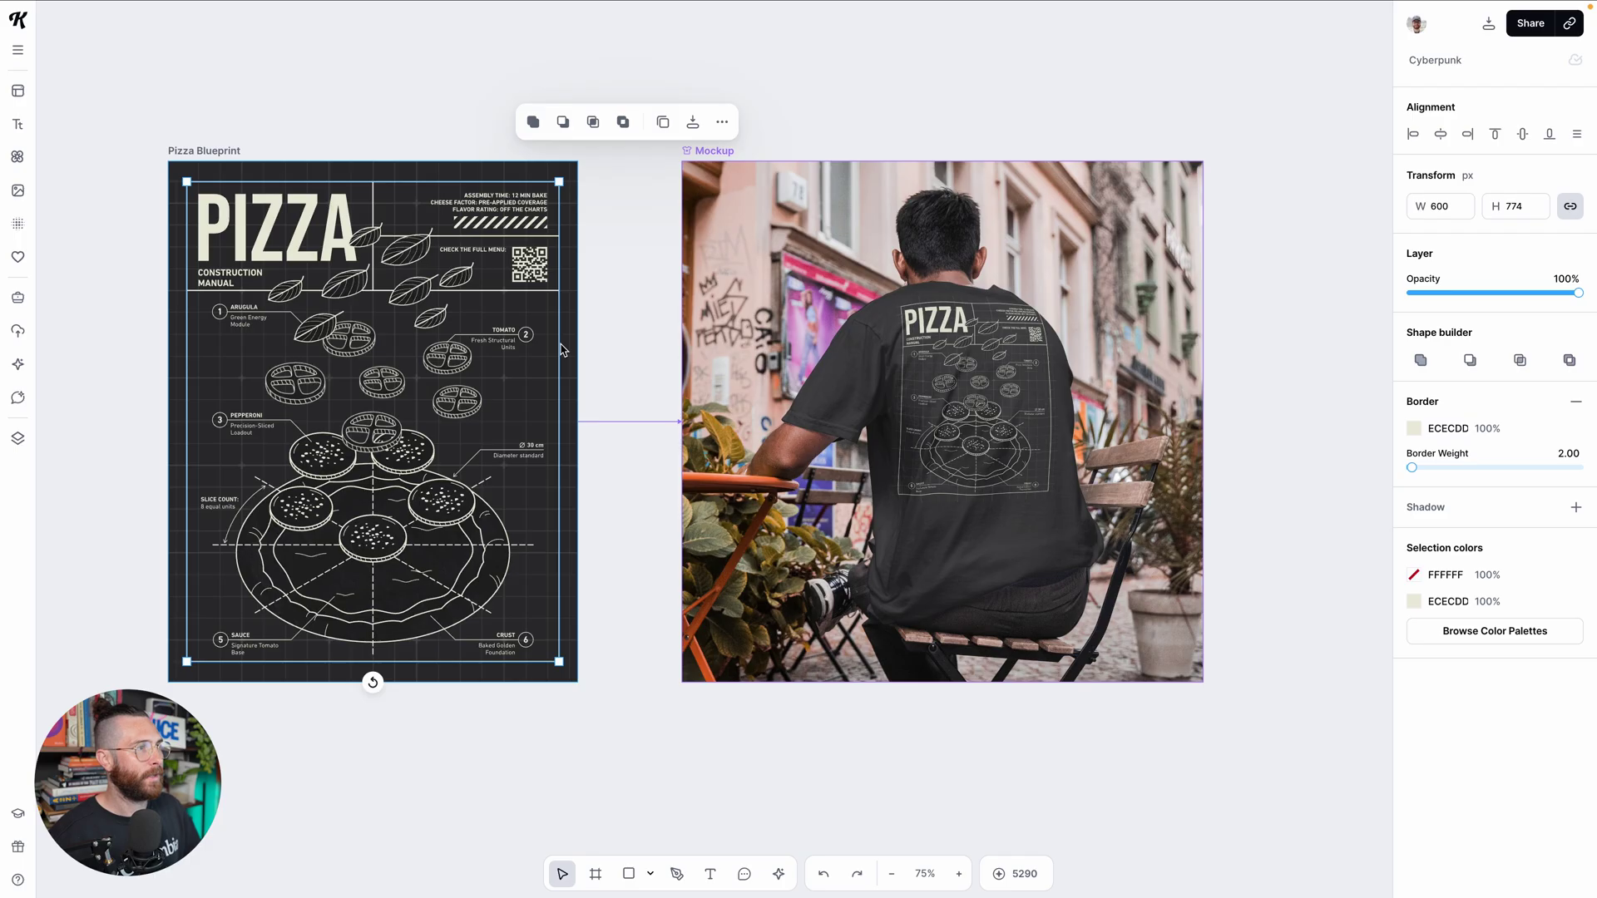
pyautogui.click(572, 273)
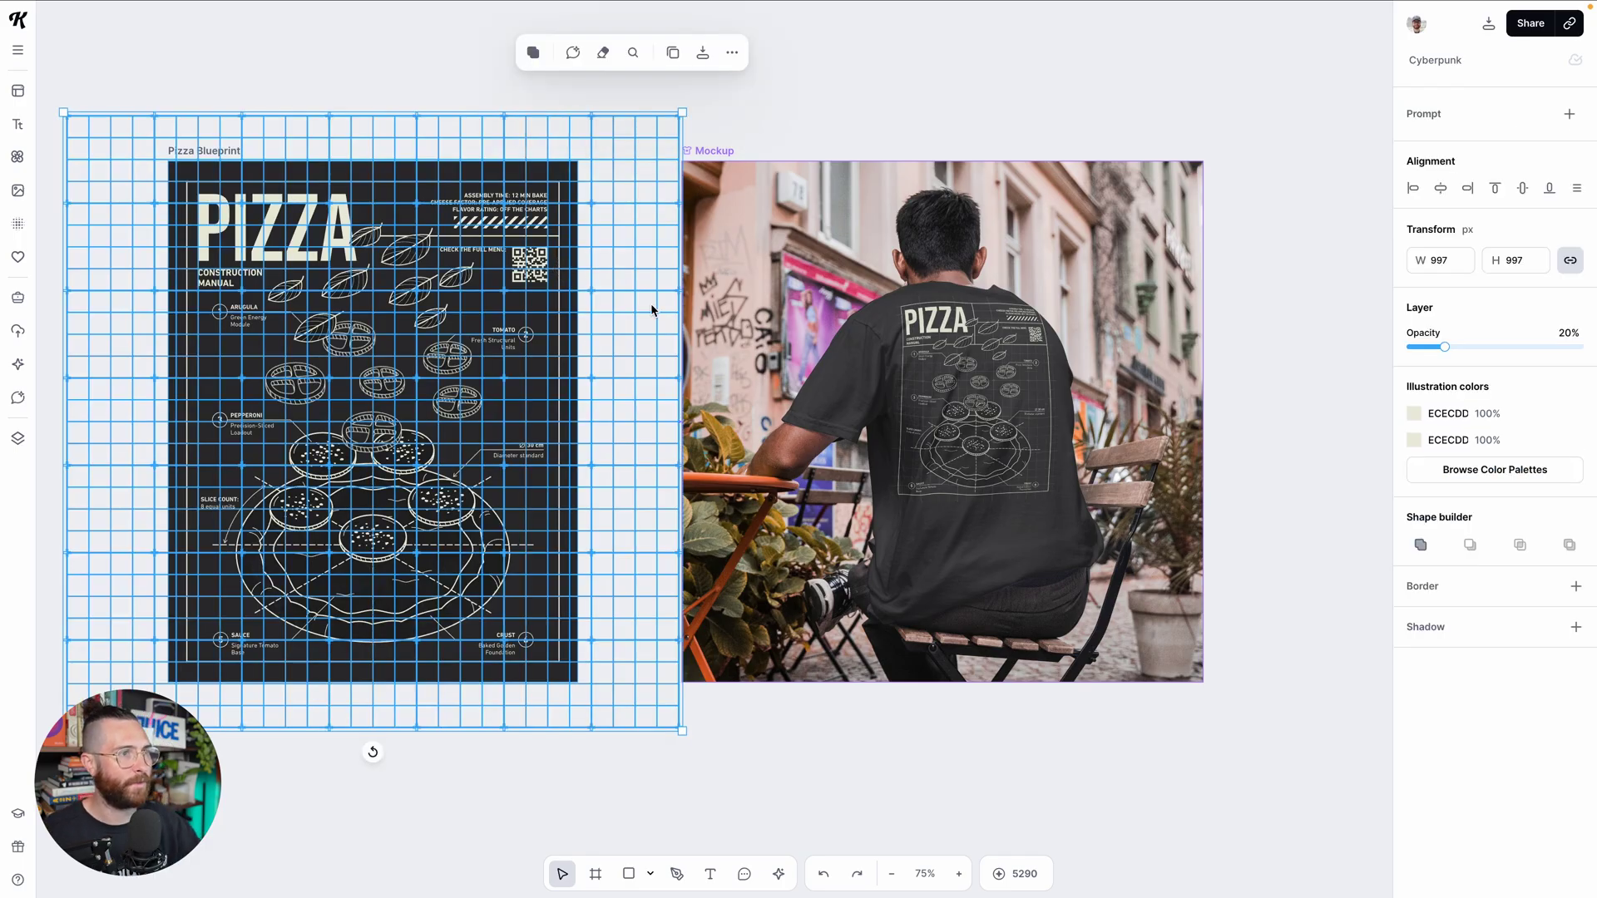
pyautogui.press('Delete')
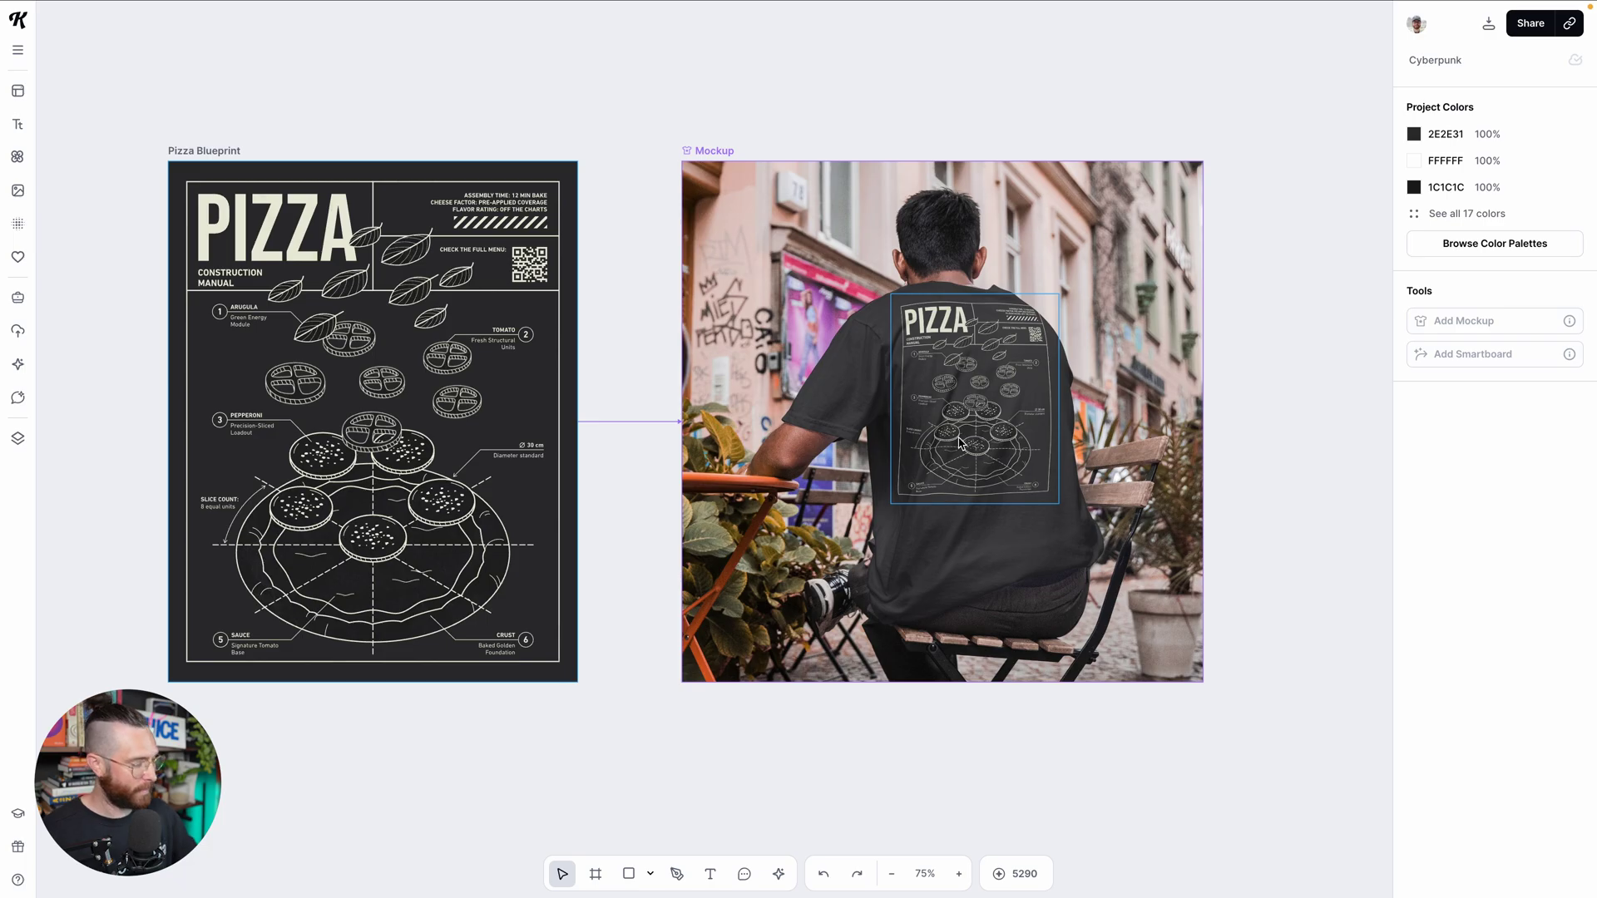
pyautogui.scroll(3, 959, 443)
pyautogui.scroll(-3, 1022, 354)
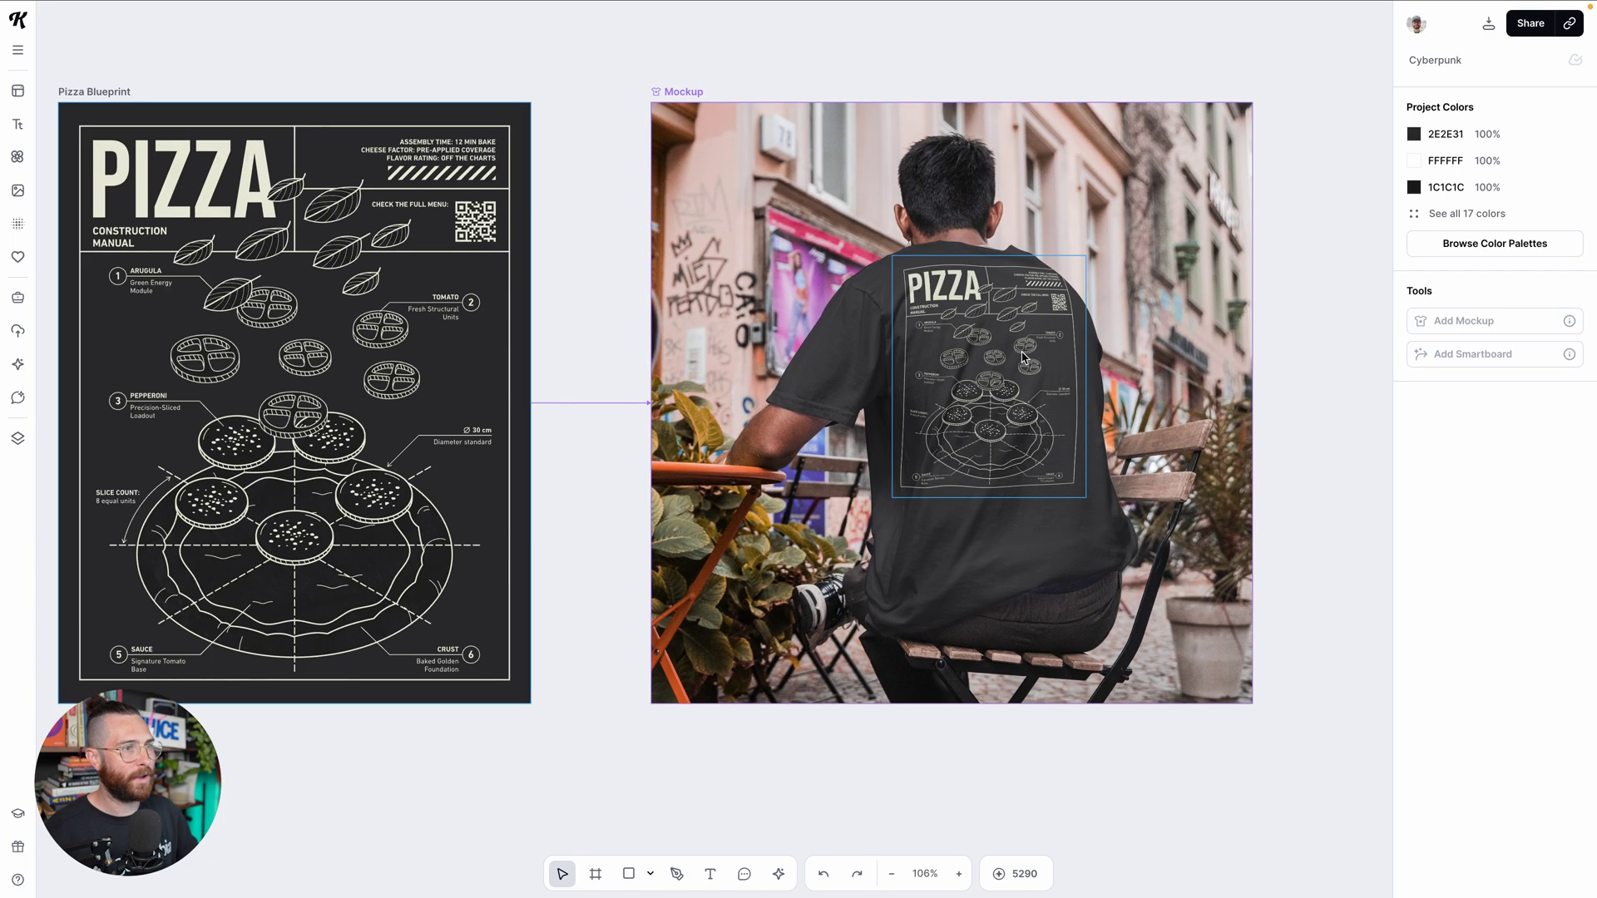
pyautogui.click(581, 230)
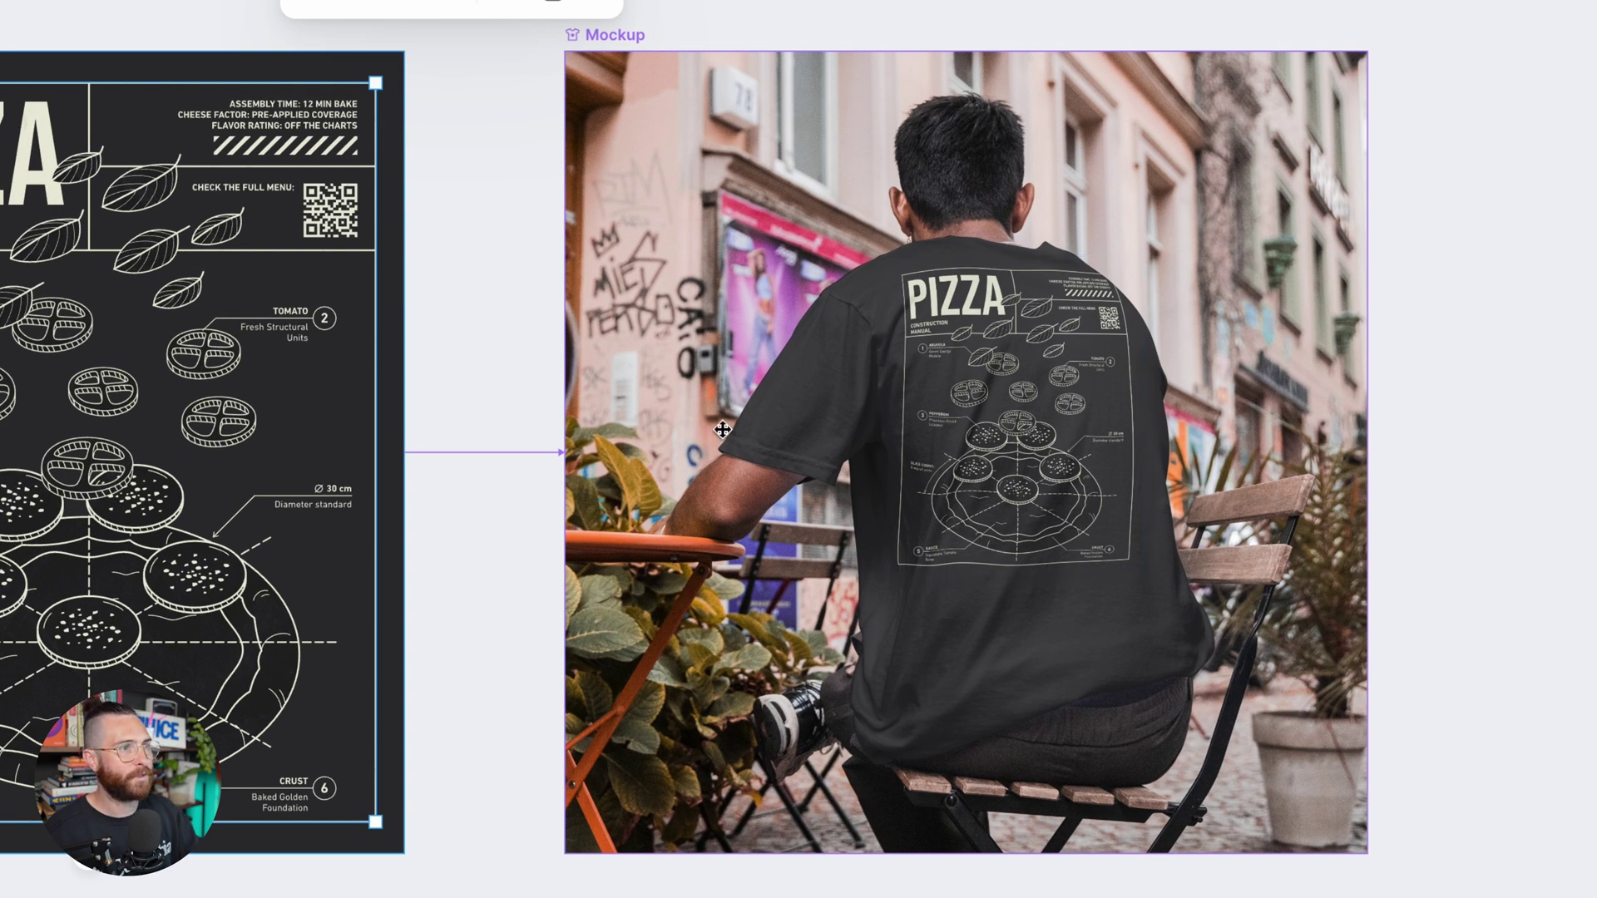
pyautogui.press('Escape')
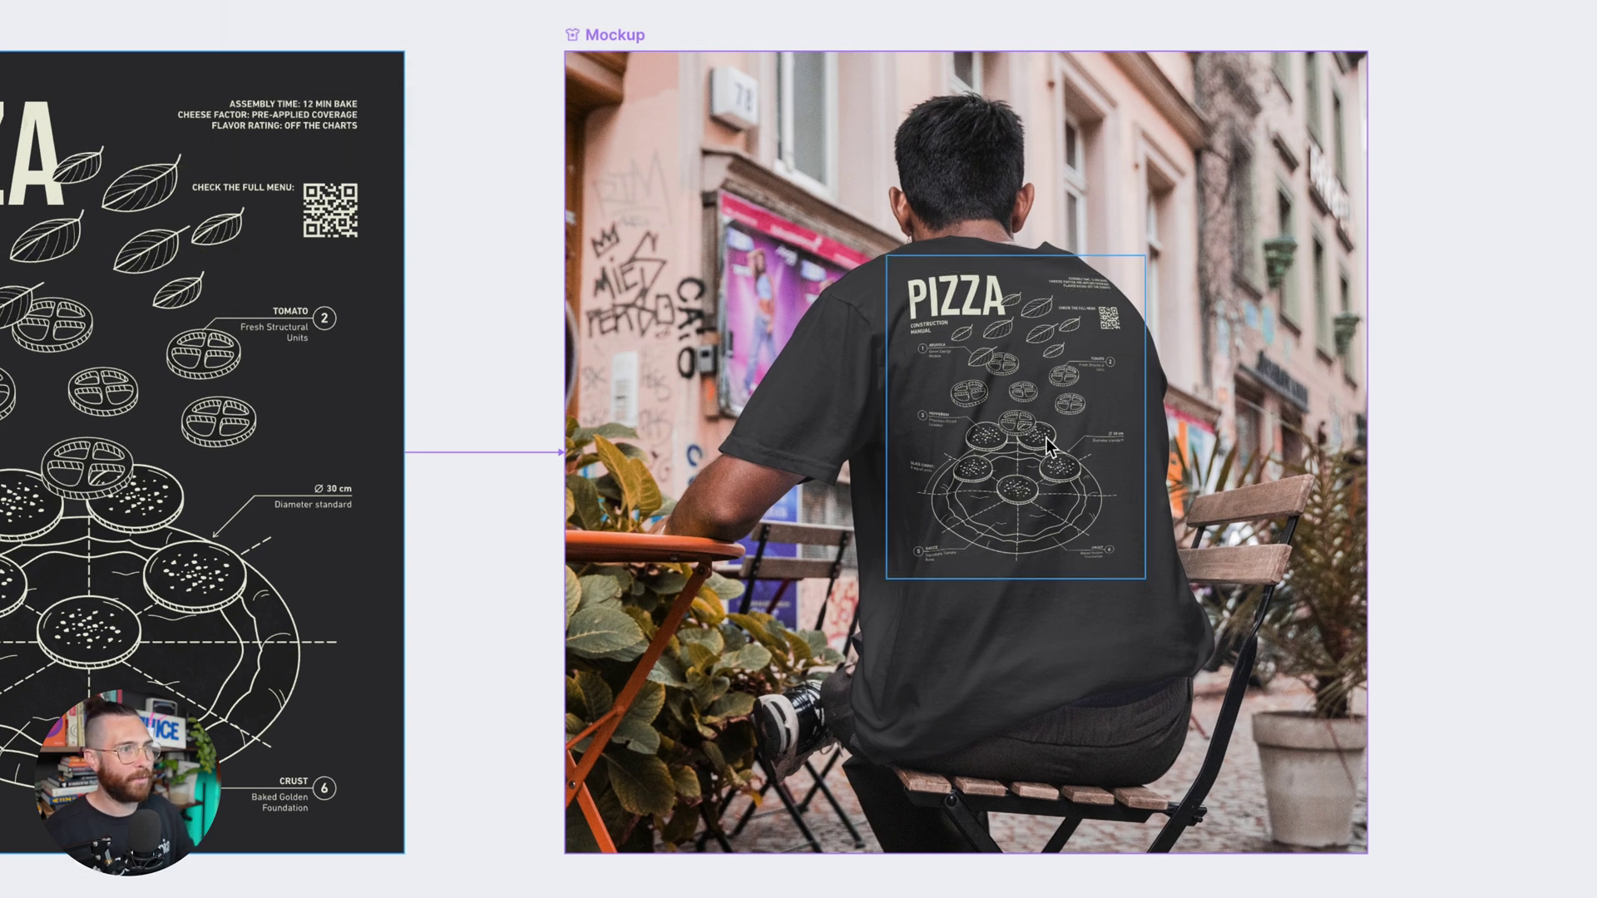
pyautogui.scroll(3, 1046, 438)
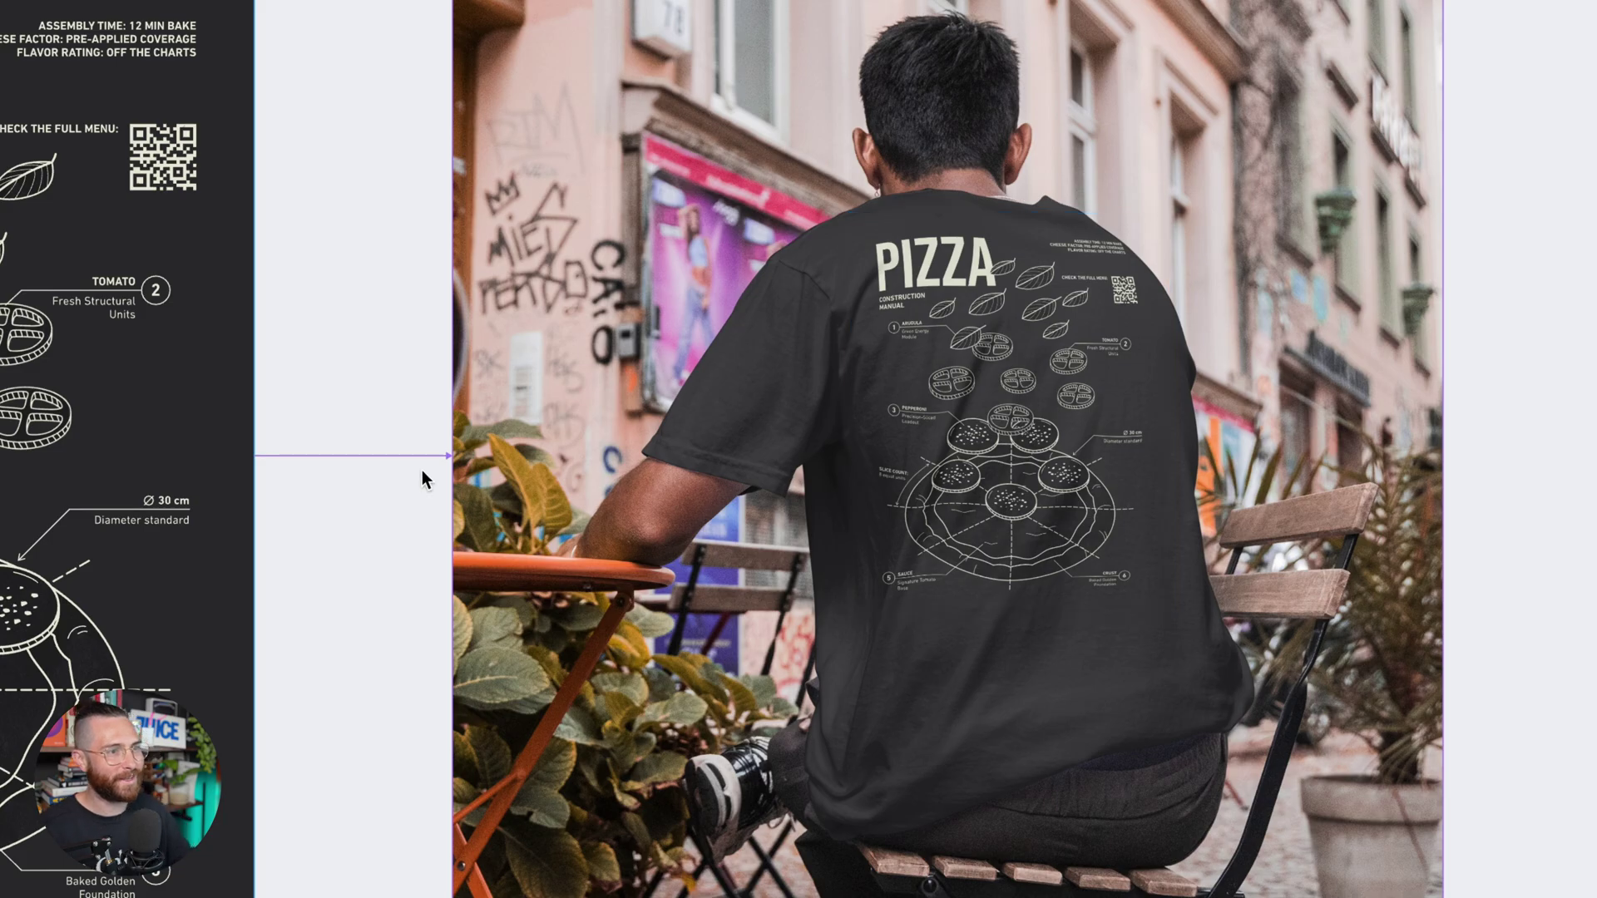
pyautogui.scroll(-3, 391, 571)
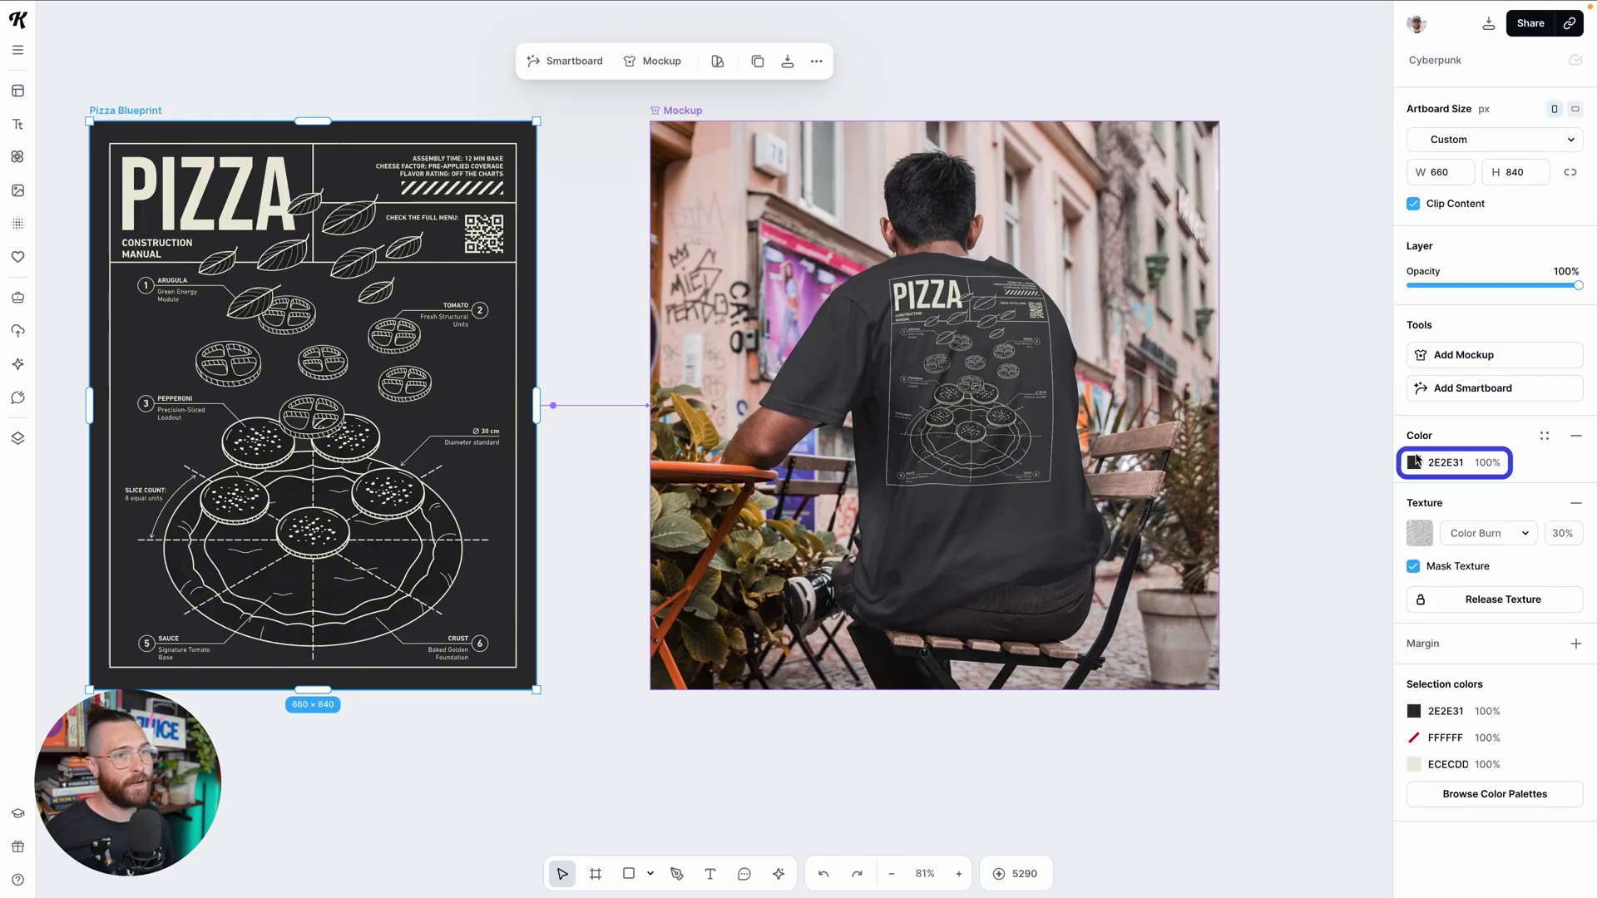
# Try the blue document colour on the poster background and shirt, then undo both back to dark grey
pyautogui.click(1412, 467)
pyautogui.click(1329, 532)
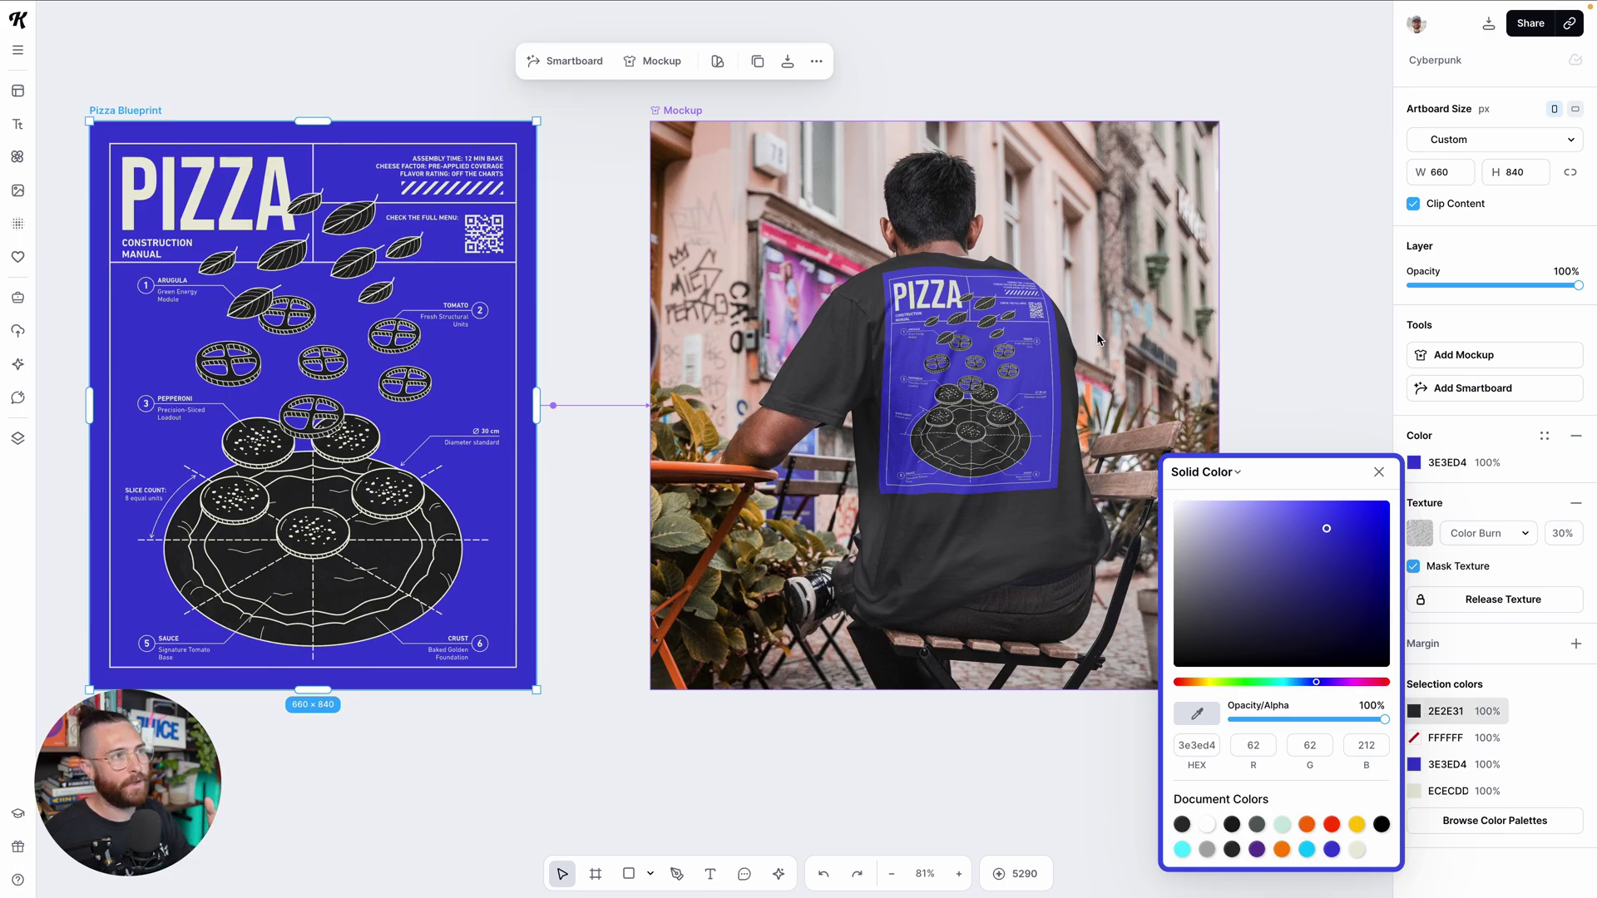
pyautogui.click(683, 111)
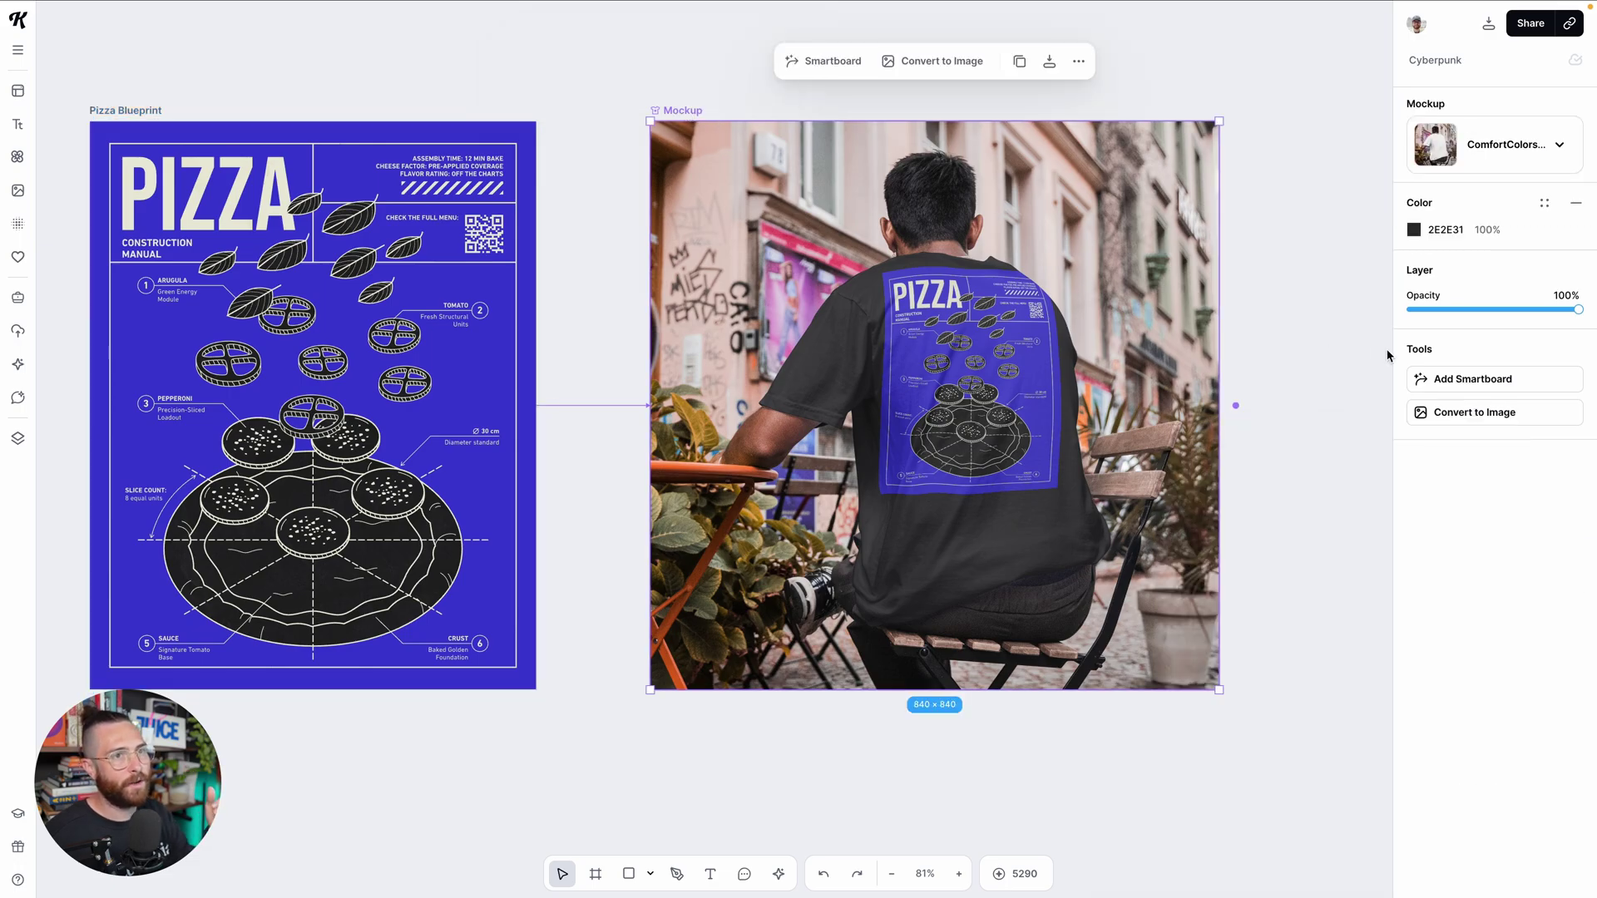
pyautogui.click(1417, 235)
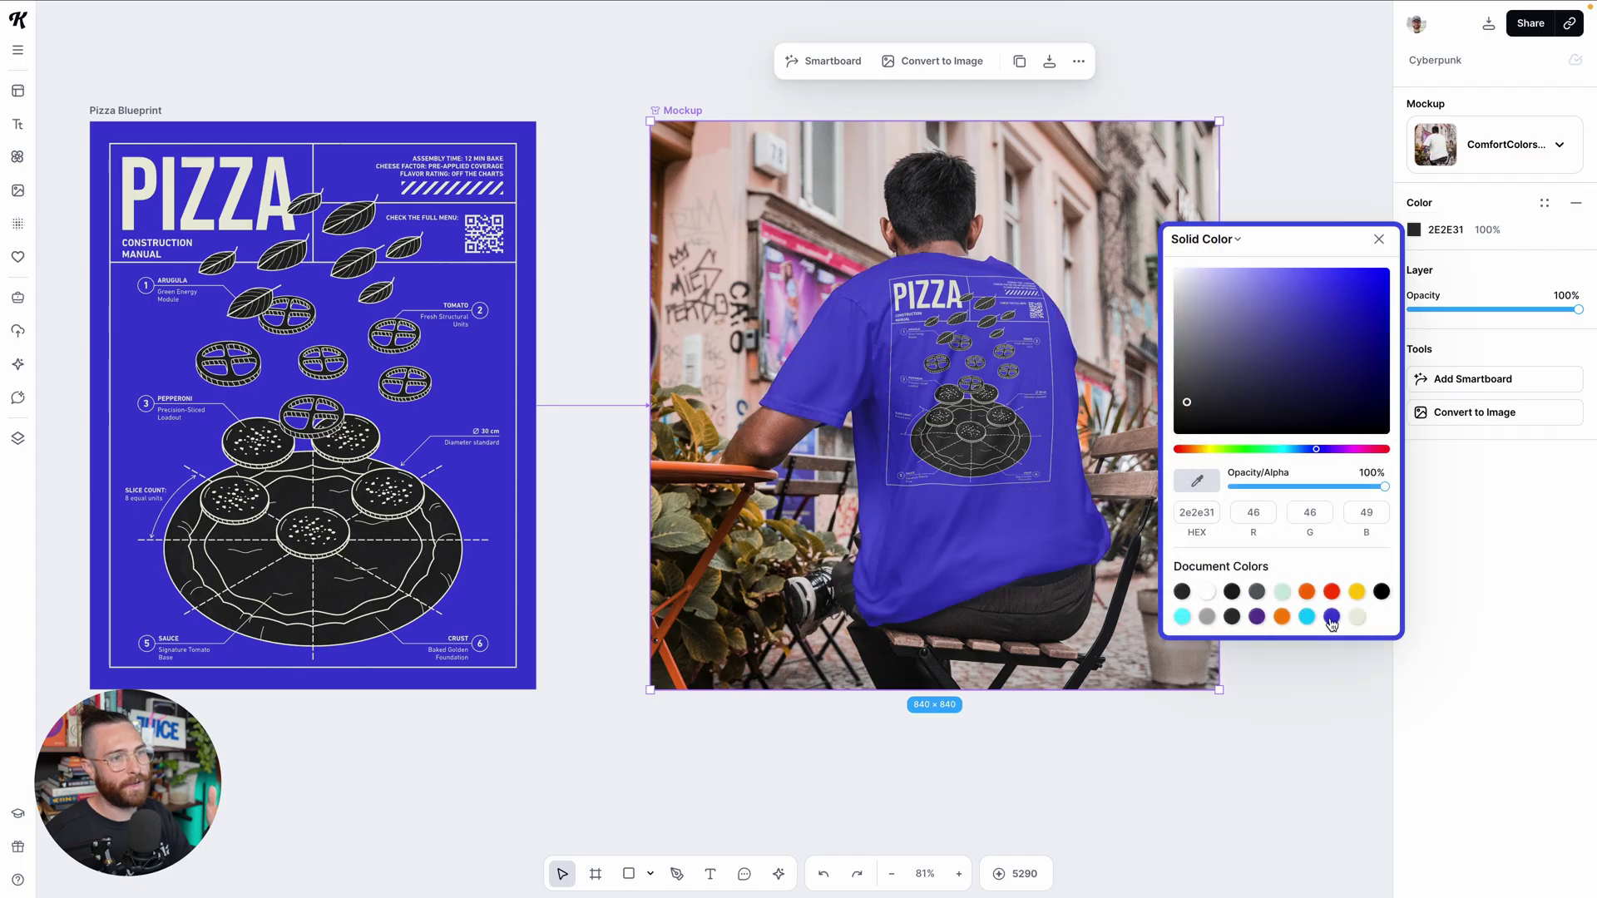
pyautogui.click(1331, 620)
pyautogui.click(1294, 272)
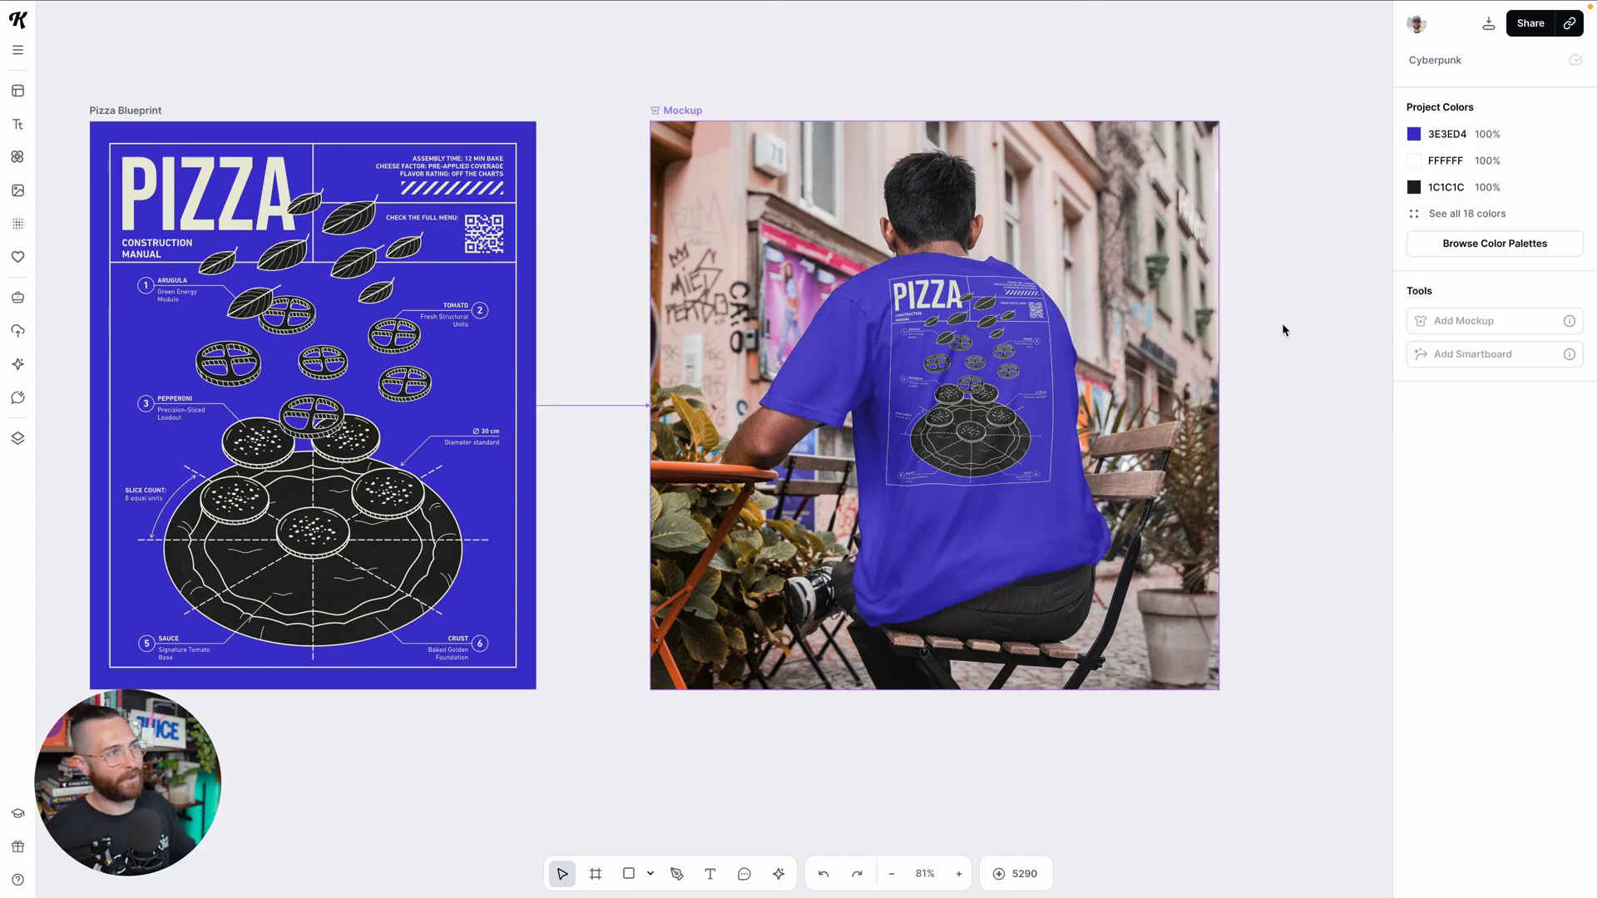
pyautogui.hotkey('ctrl', 'z')
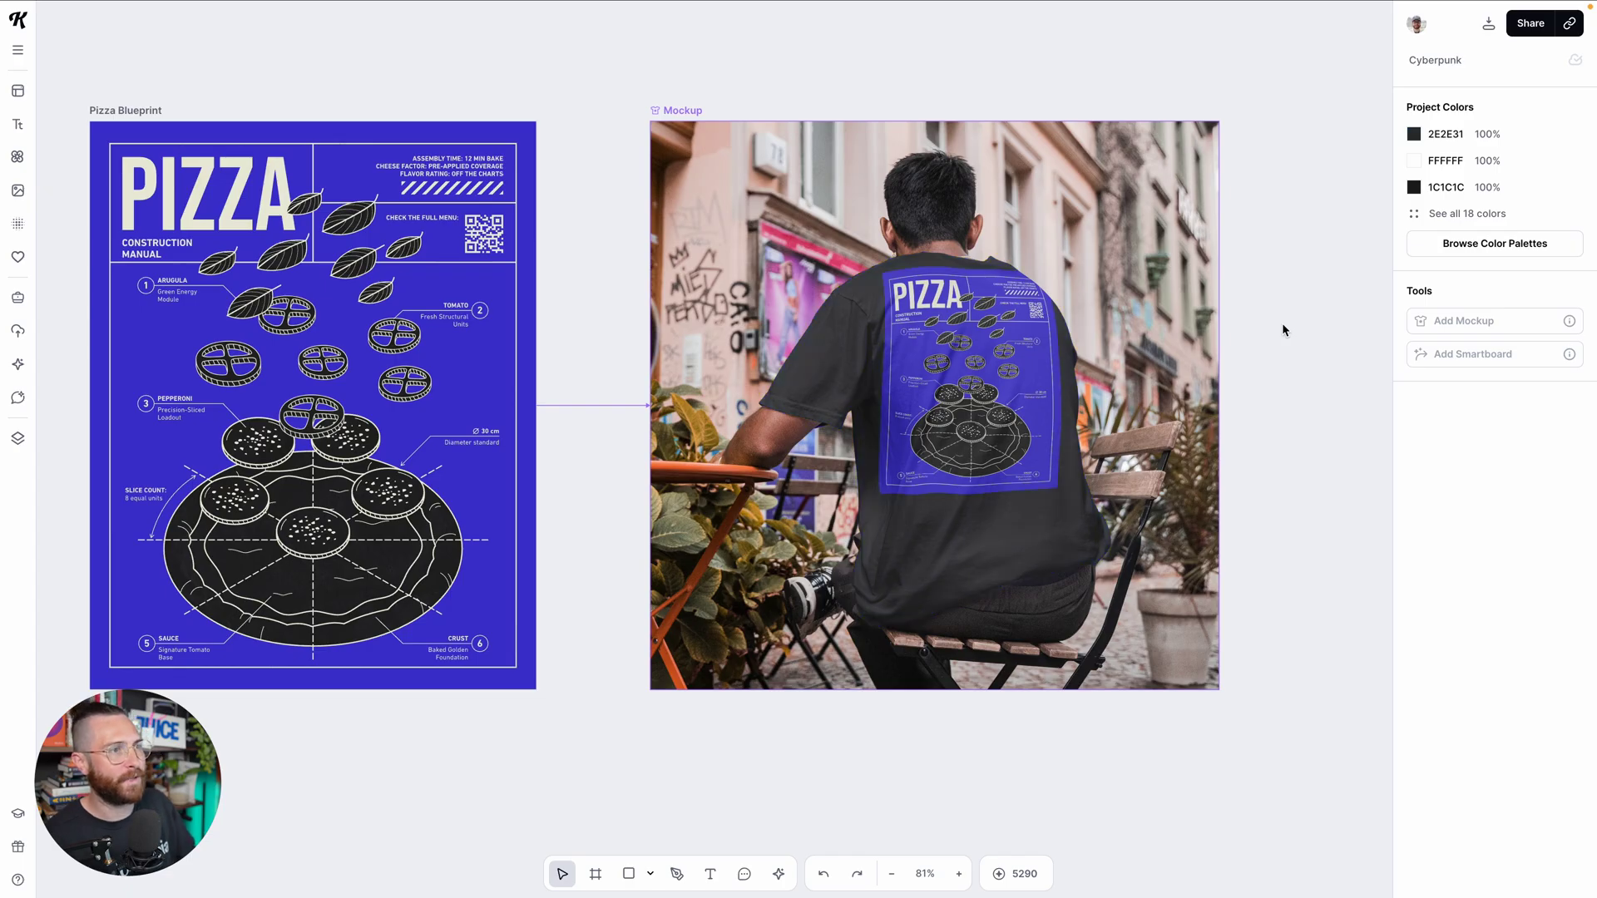
pyautogui.hotkey('ctrl', 'z')
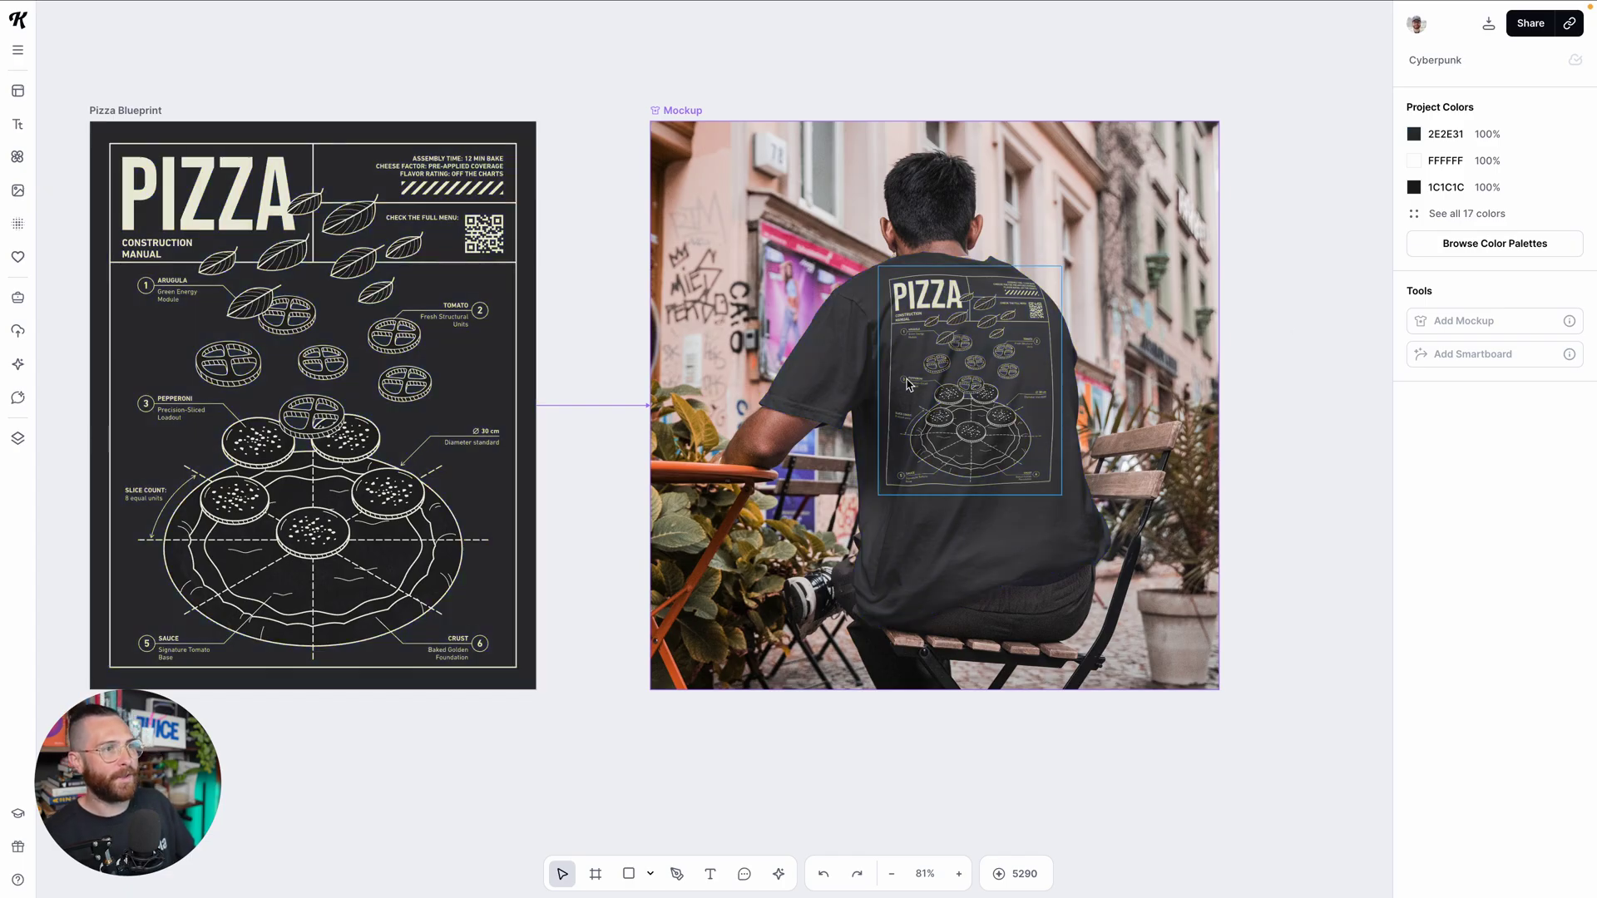
# Recolour the poster's cream ECECDD linework and text to orange-red EE590F
pyautogui.click(132, 108)
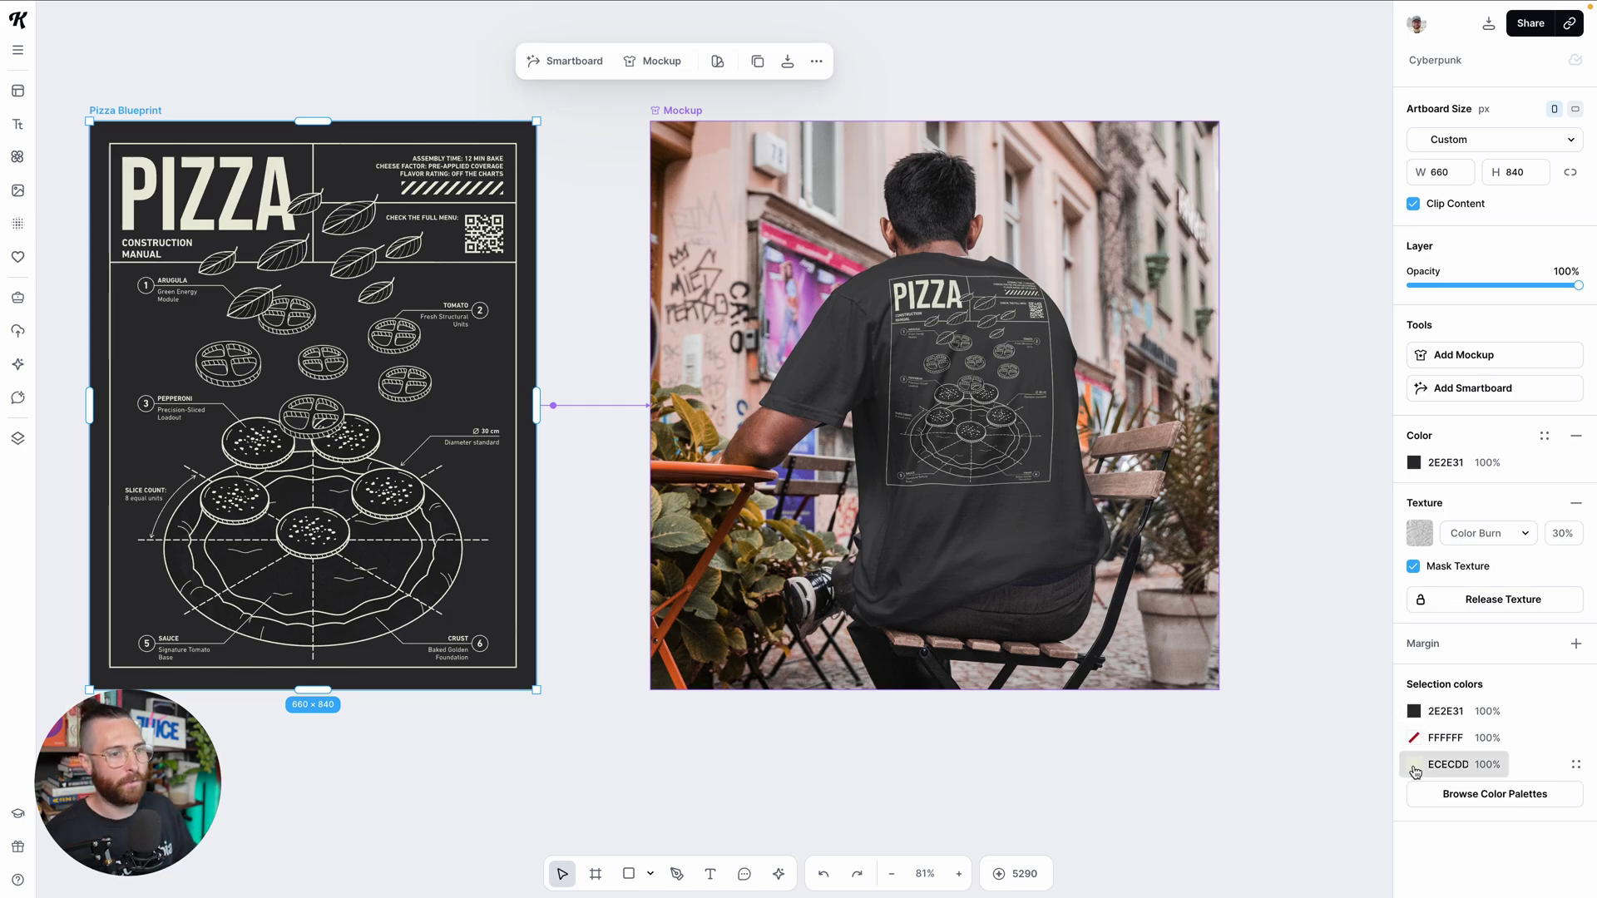
pyautogui.click(1415, 772)
pyautogui.moveTo(1226, 721); pyautogui.dragTo(1203, 712)
pyautogui.click(1377, 545)
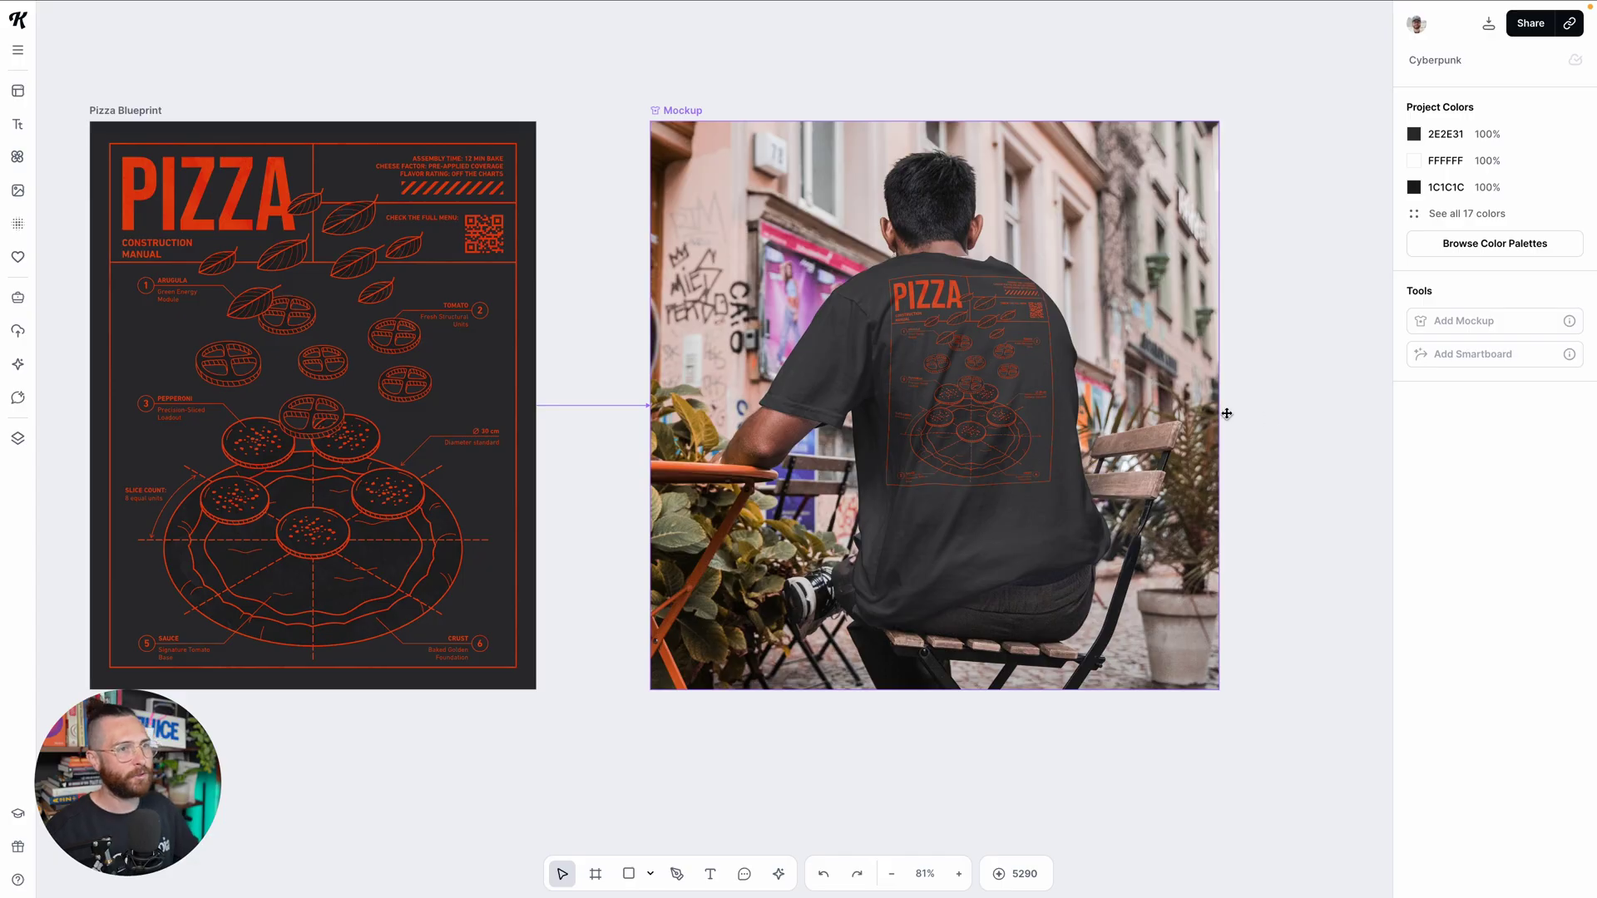
pyautogui.hscroll(2, 1227, 413)
pyautogui.scroll(-2, 1164, 414)
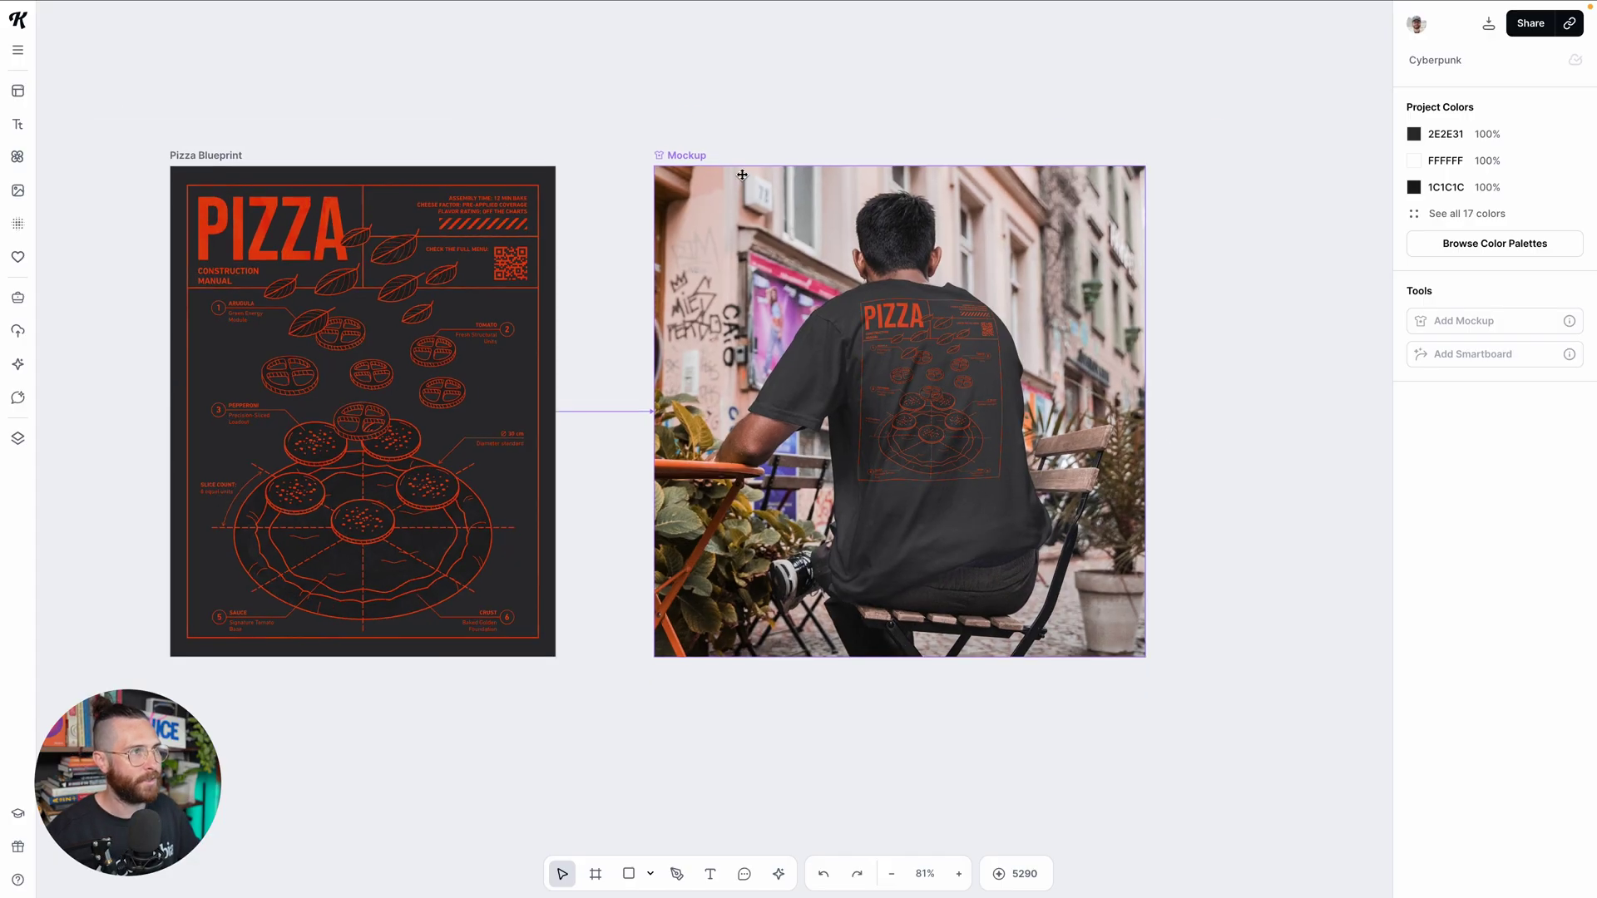
pyautogui.click(682, 155)
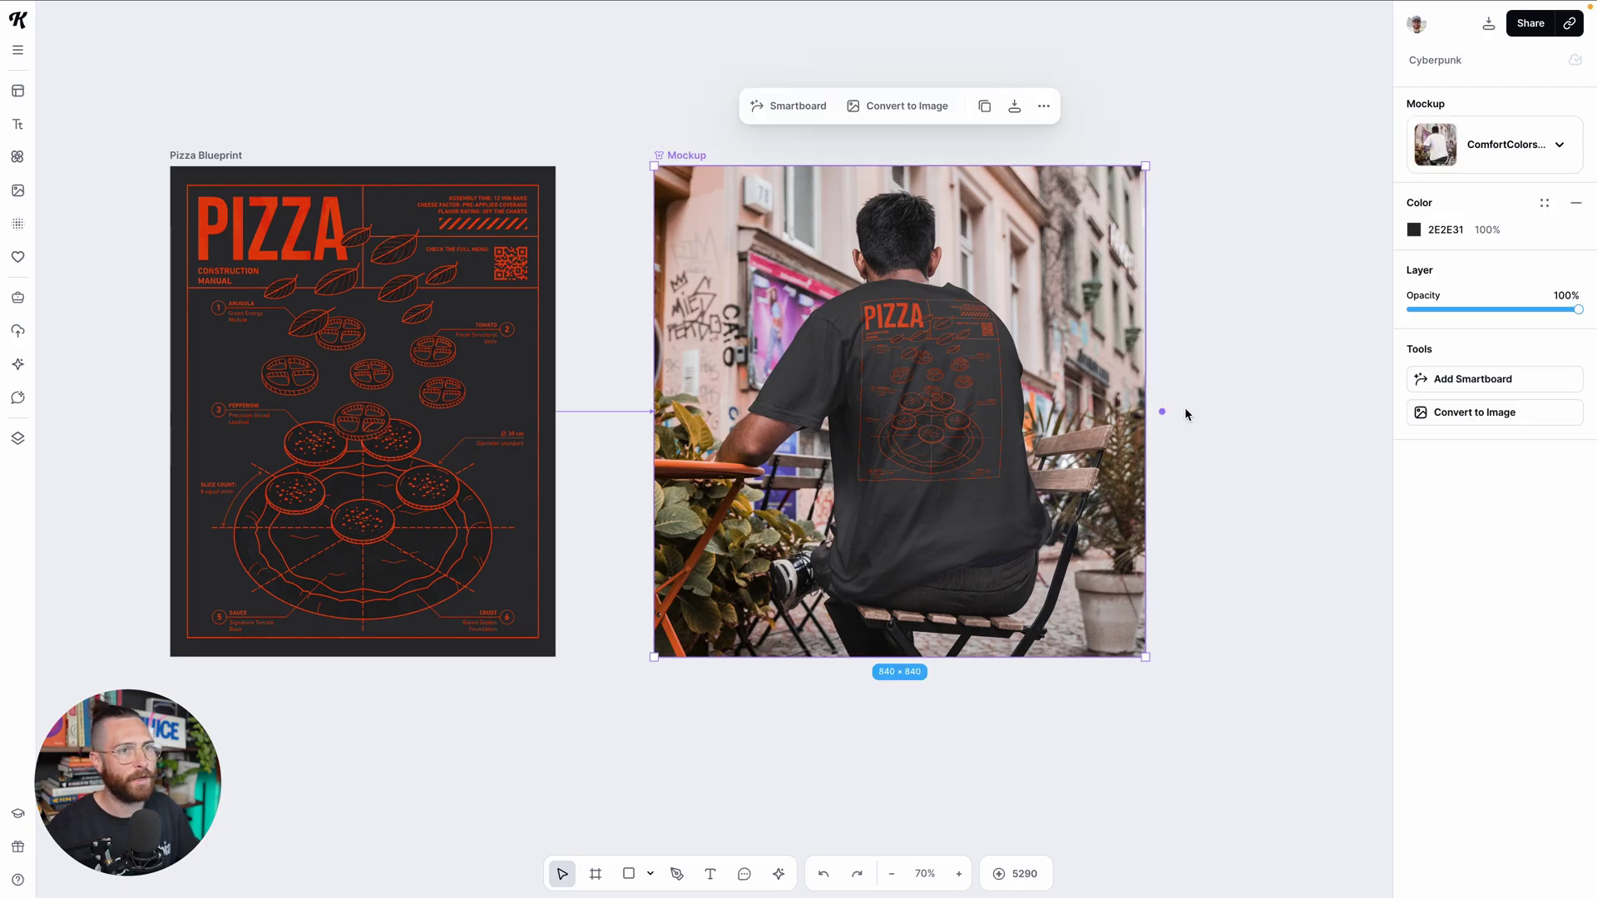
pyautogui.hscroll(2, 1185, 412)
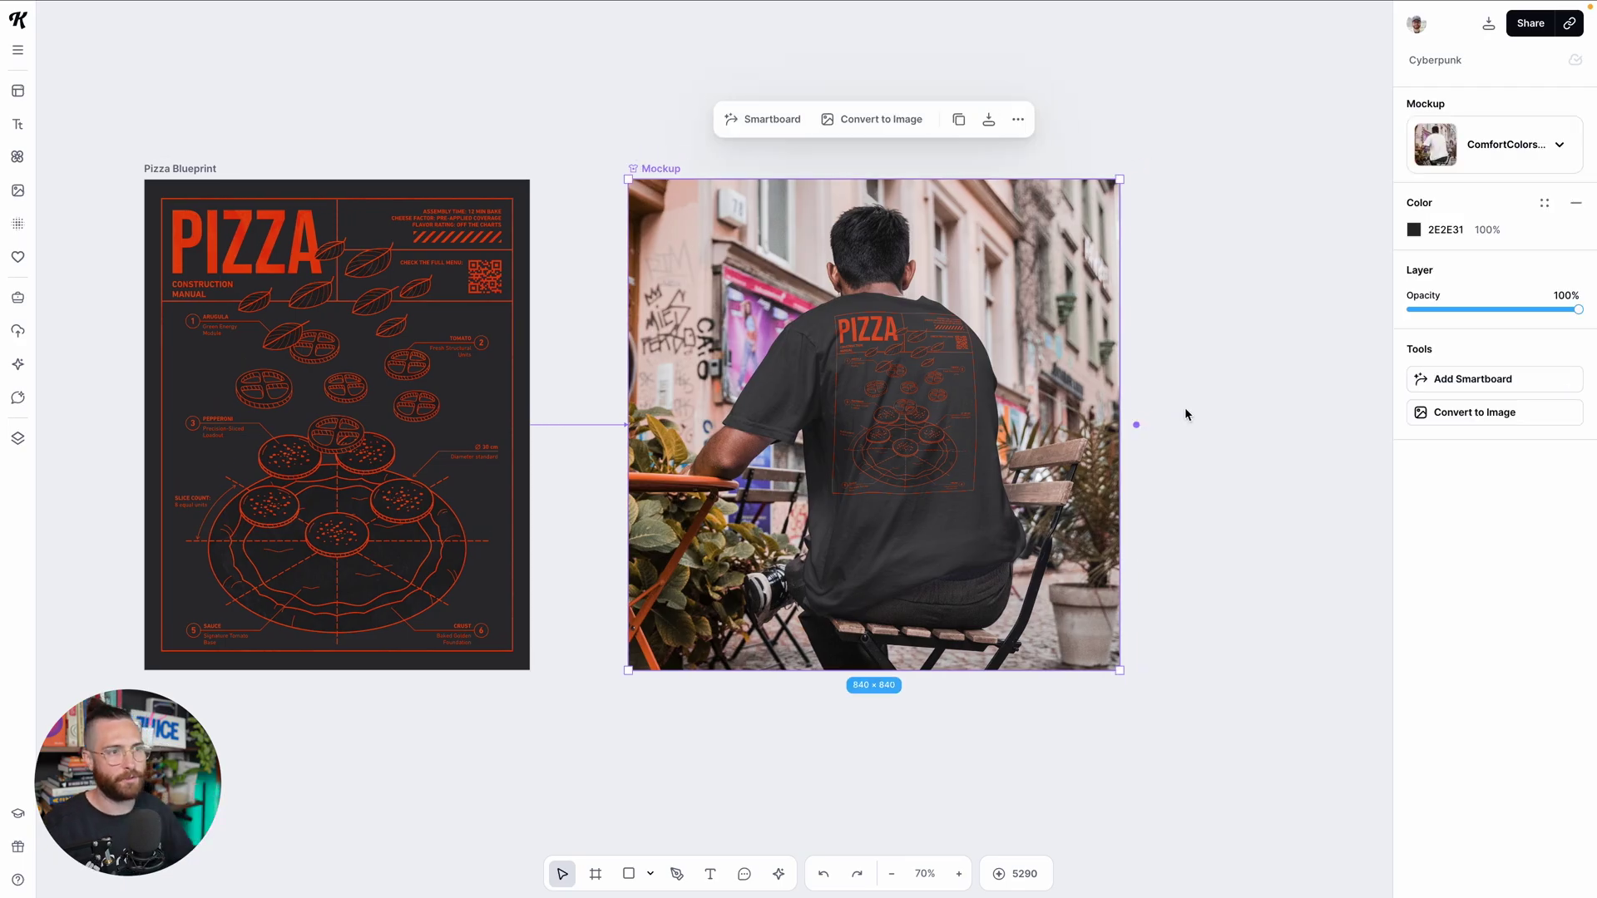
# Place the flattened 840 × 840 image copy of the mockup directly below the live Mockup
pyautogui.hscroll(2, 1186, 408)
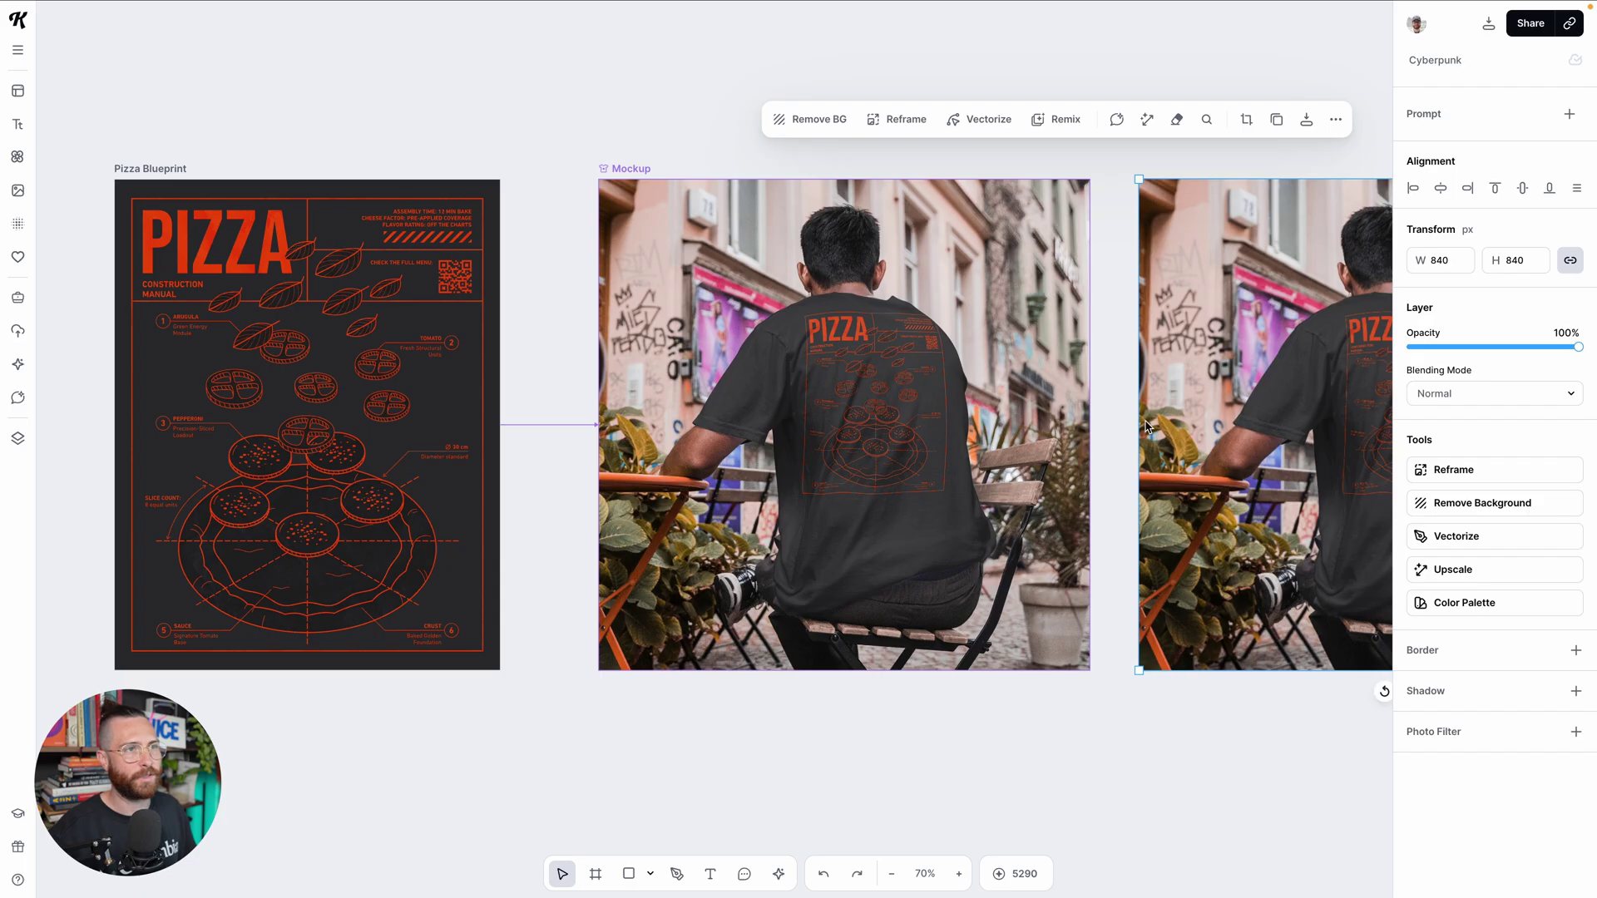
pyautogui.hscroll(2, 1146, 426)
pyautogui.scroll(-3, 1146, 426)
pyautogui.moveTo(1230, 382); pyautogui.dragTo(817, 748)
pyautogui.scroll(-5, 836, 665)
pyautogui.moveTo(836, 646); pyautogui.dragTo(829, 670)
pyautogui.scroll(-3, 836, 657)
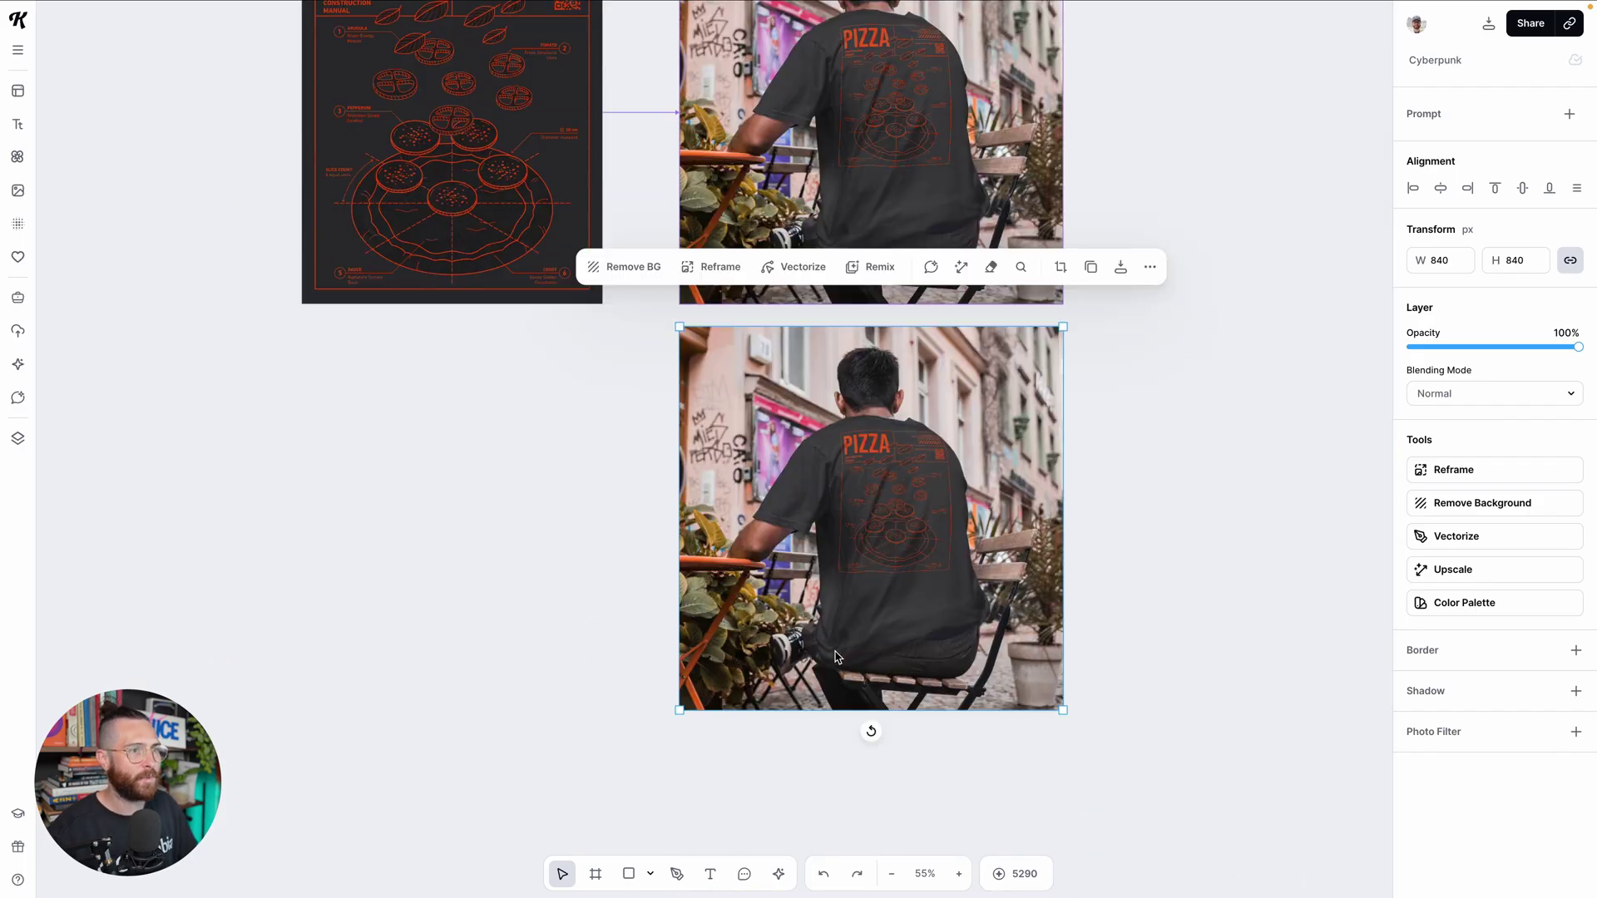
# Review Quick Export for the image copy, leaving it at PNG 1x
pyautogui.click(1121, 266)
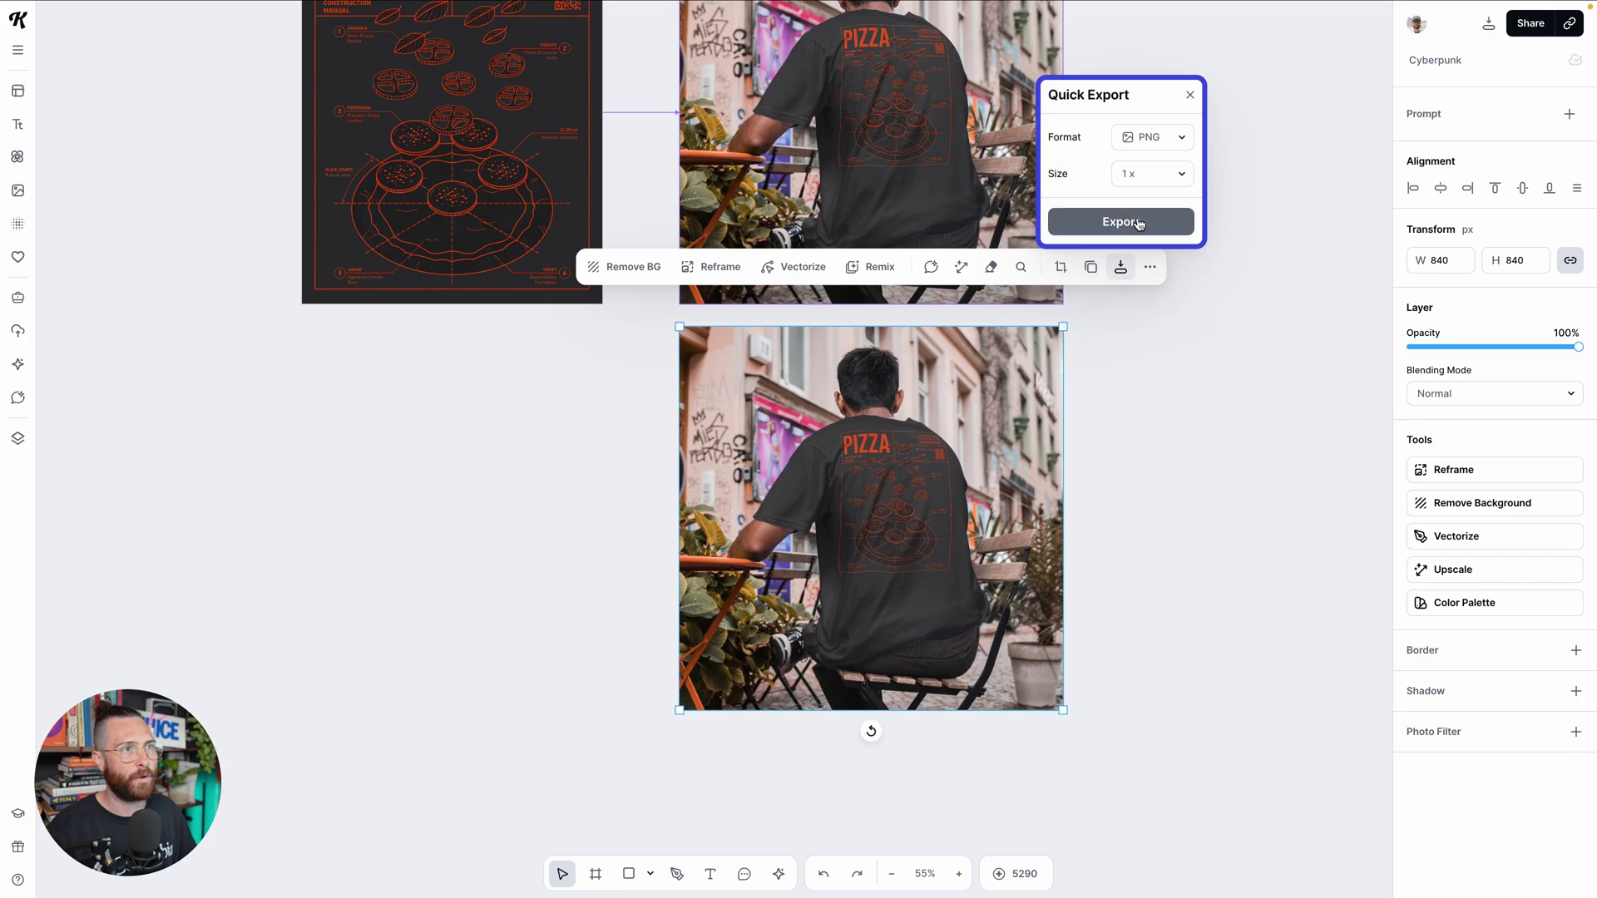
pyautogui.click(1146, 184)
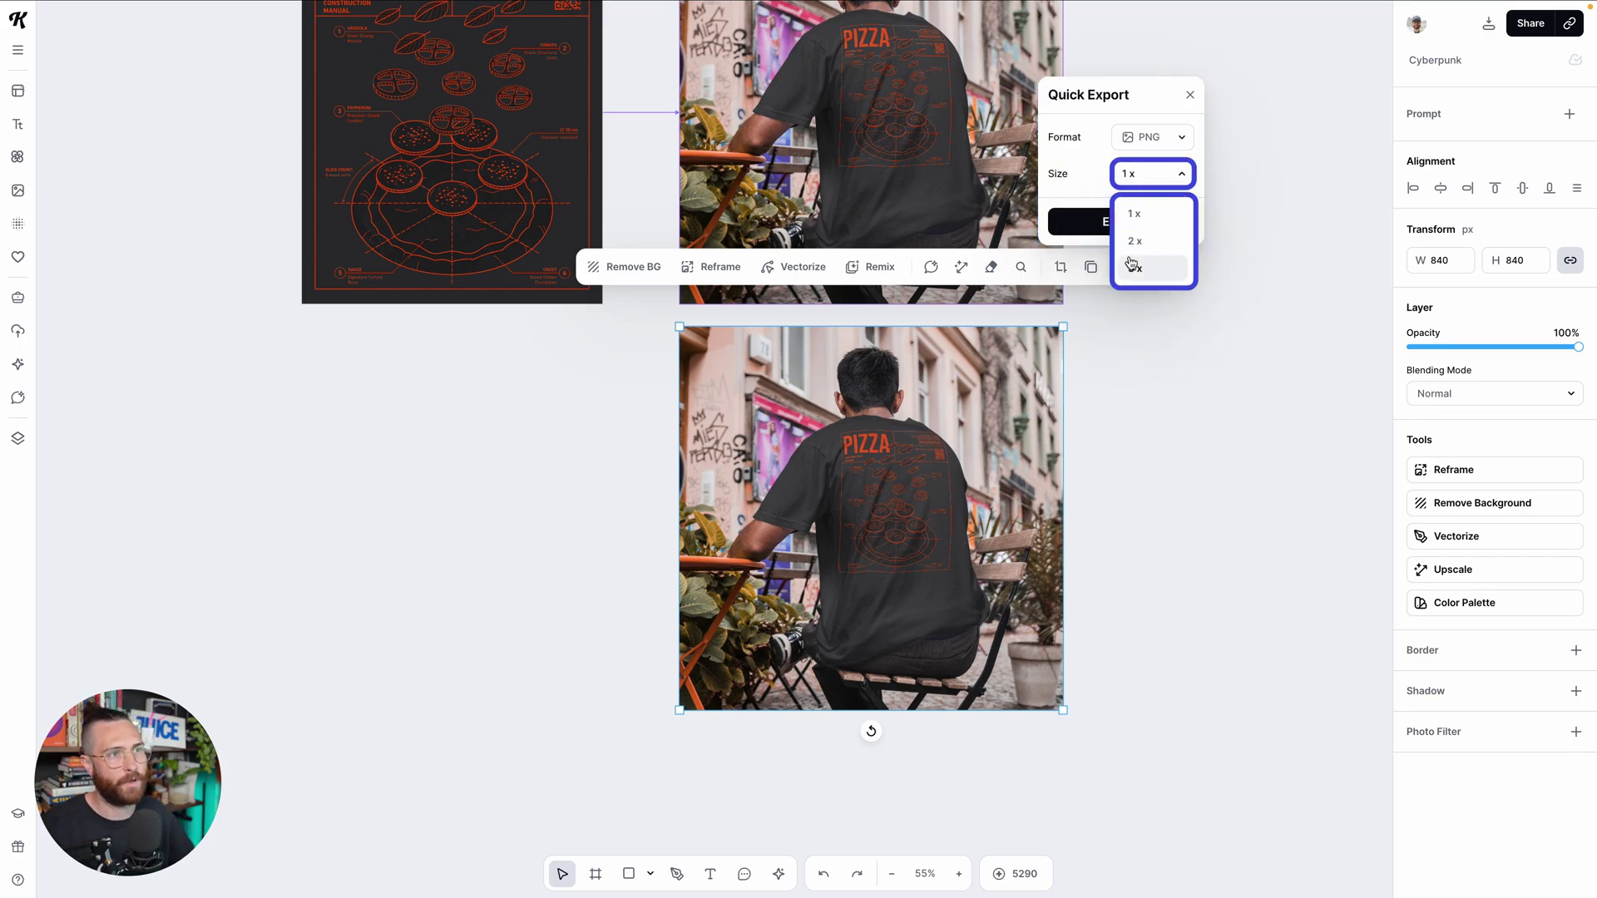
pyautogui.click(1138, 175)
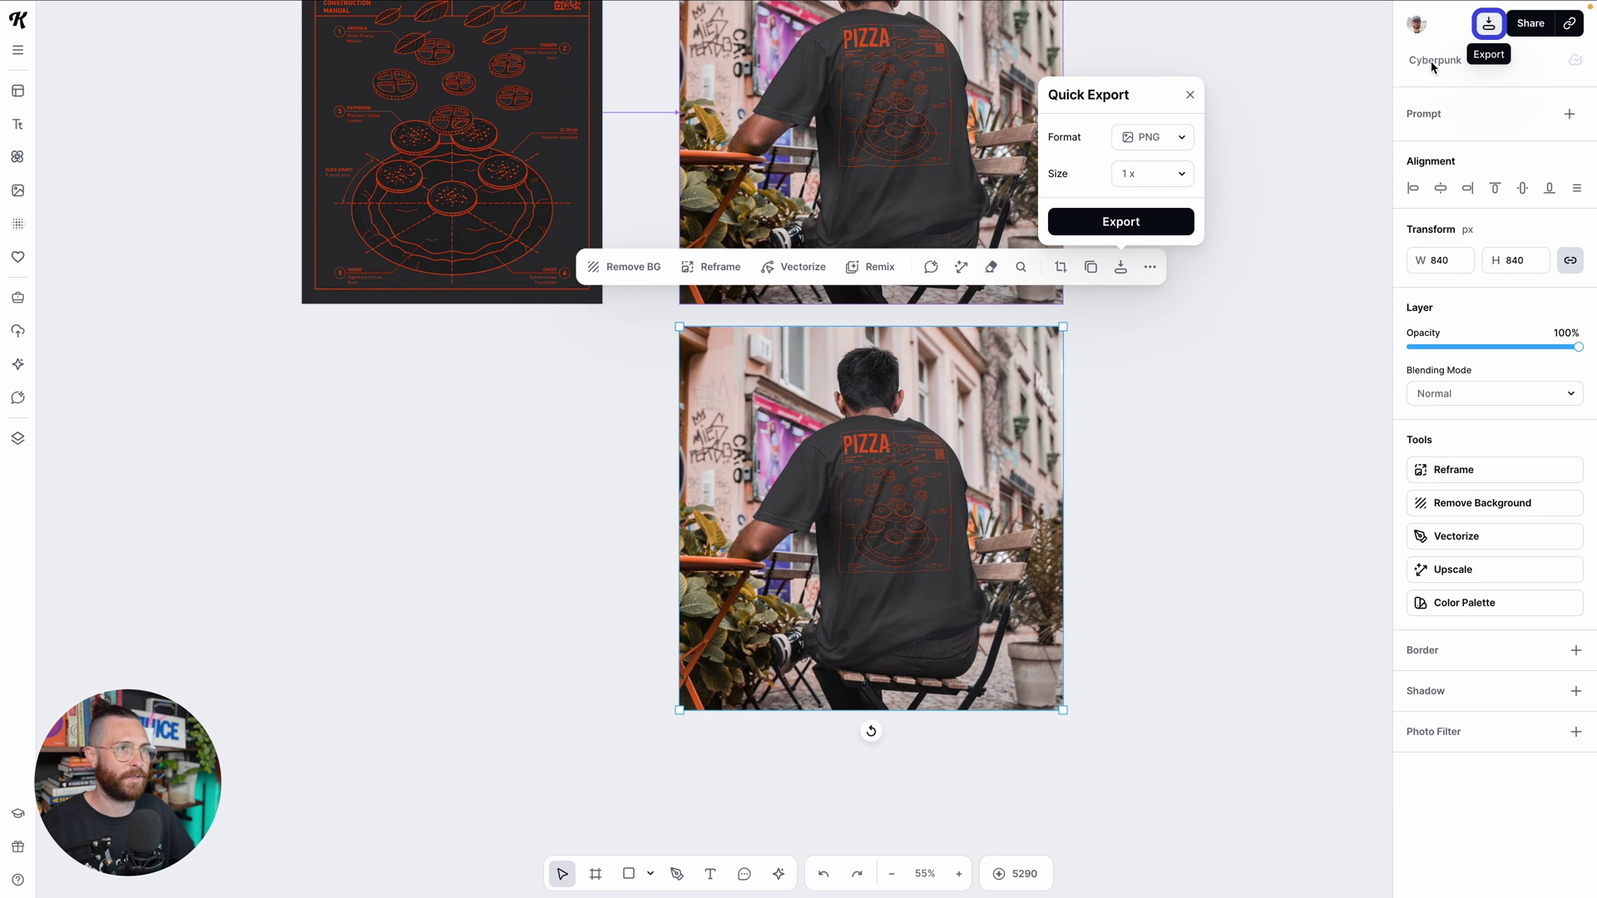
pyautogui.click(1175, 140)
pyautogui.click(1163, 414)
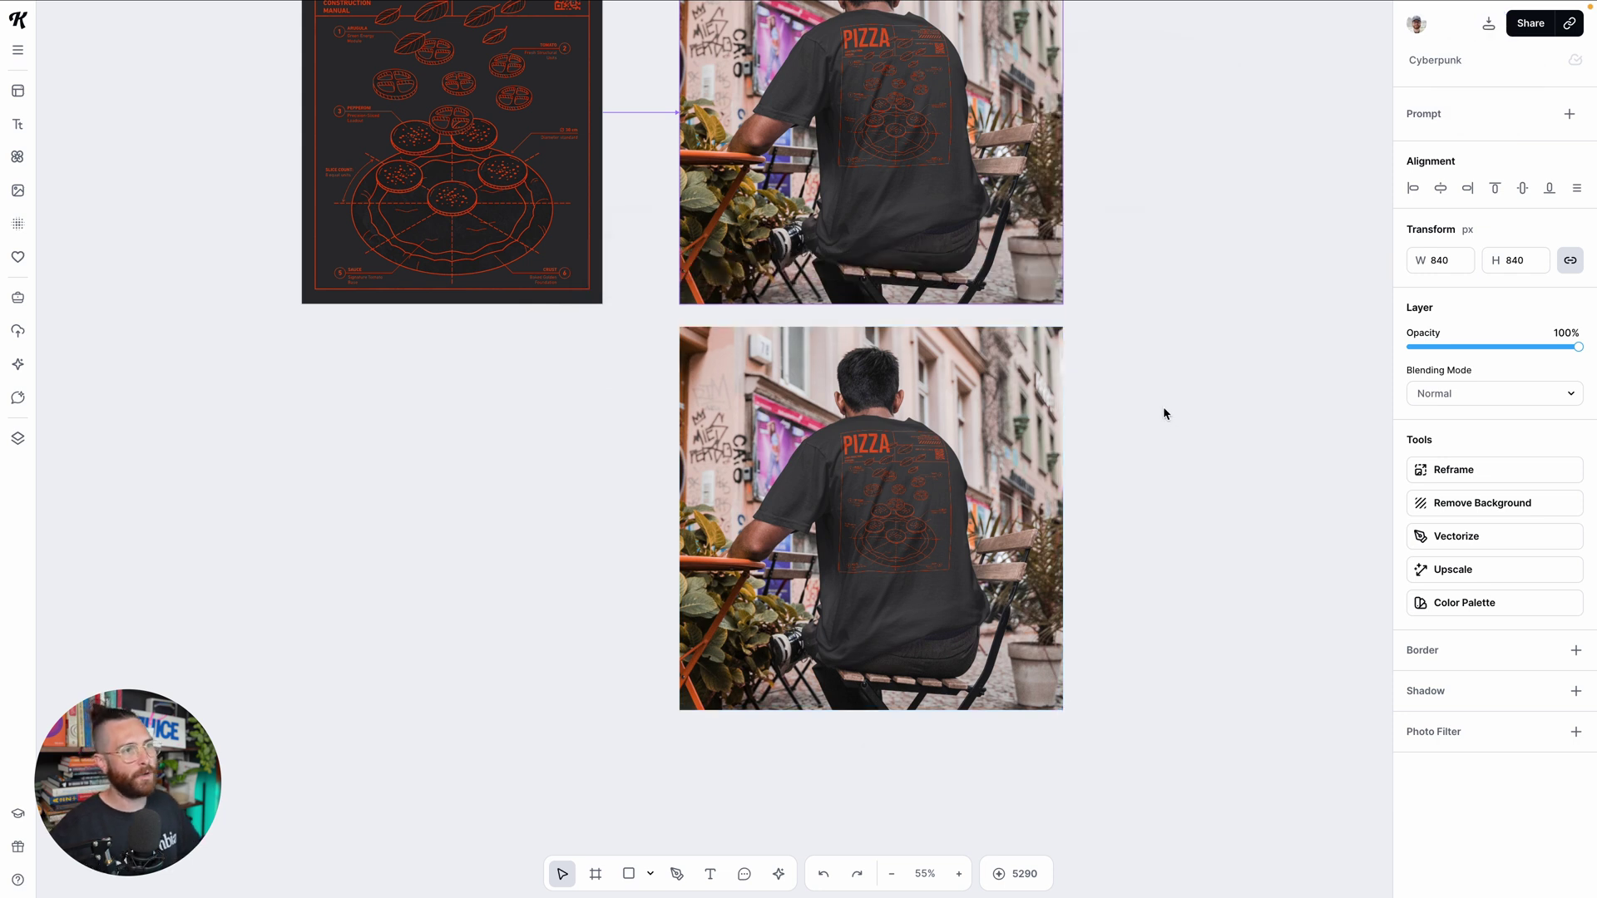
pyautogui.scroll(3, 1162, 406)
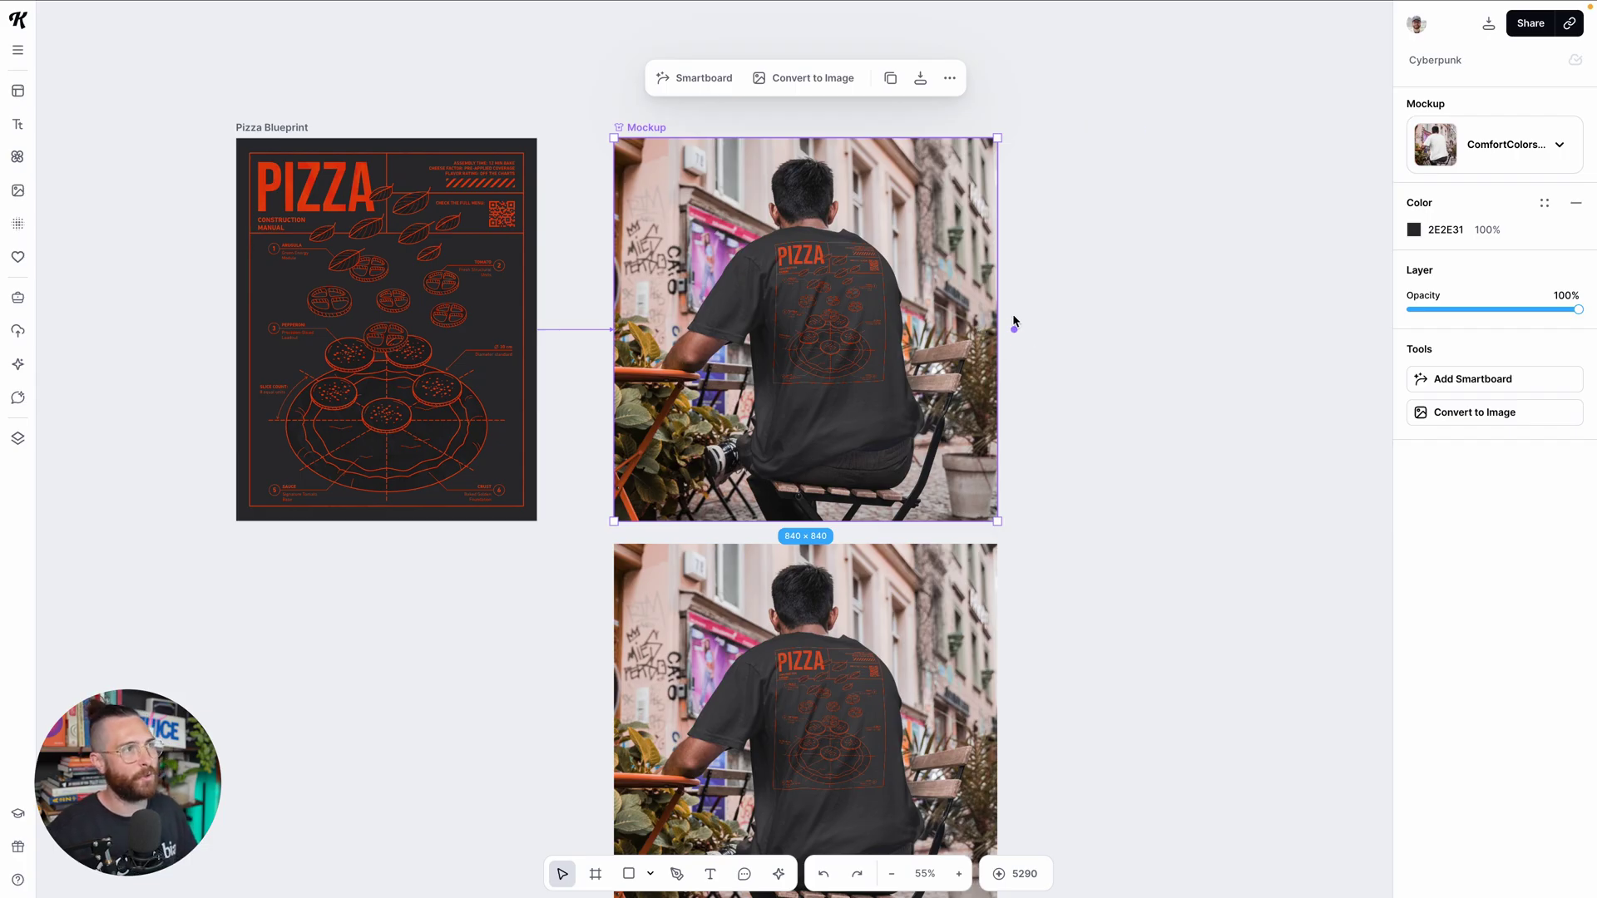
# Branch a trial smartboard off the Pizza Blueprint, move it below, then delete it
pyautogui.click(269, 129)
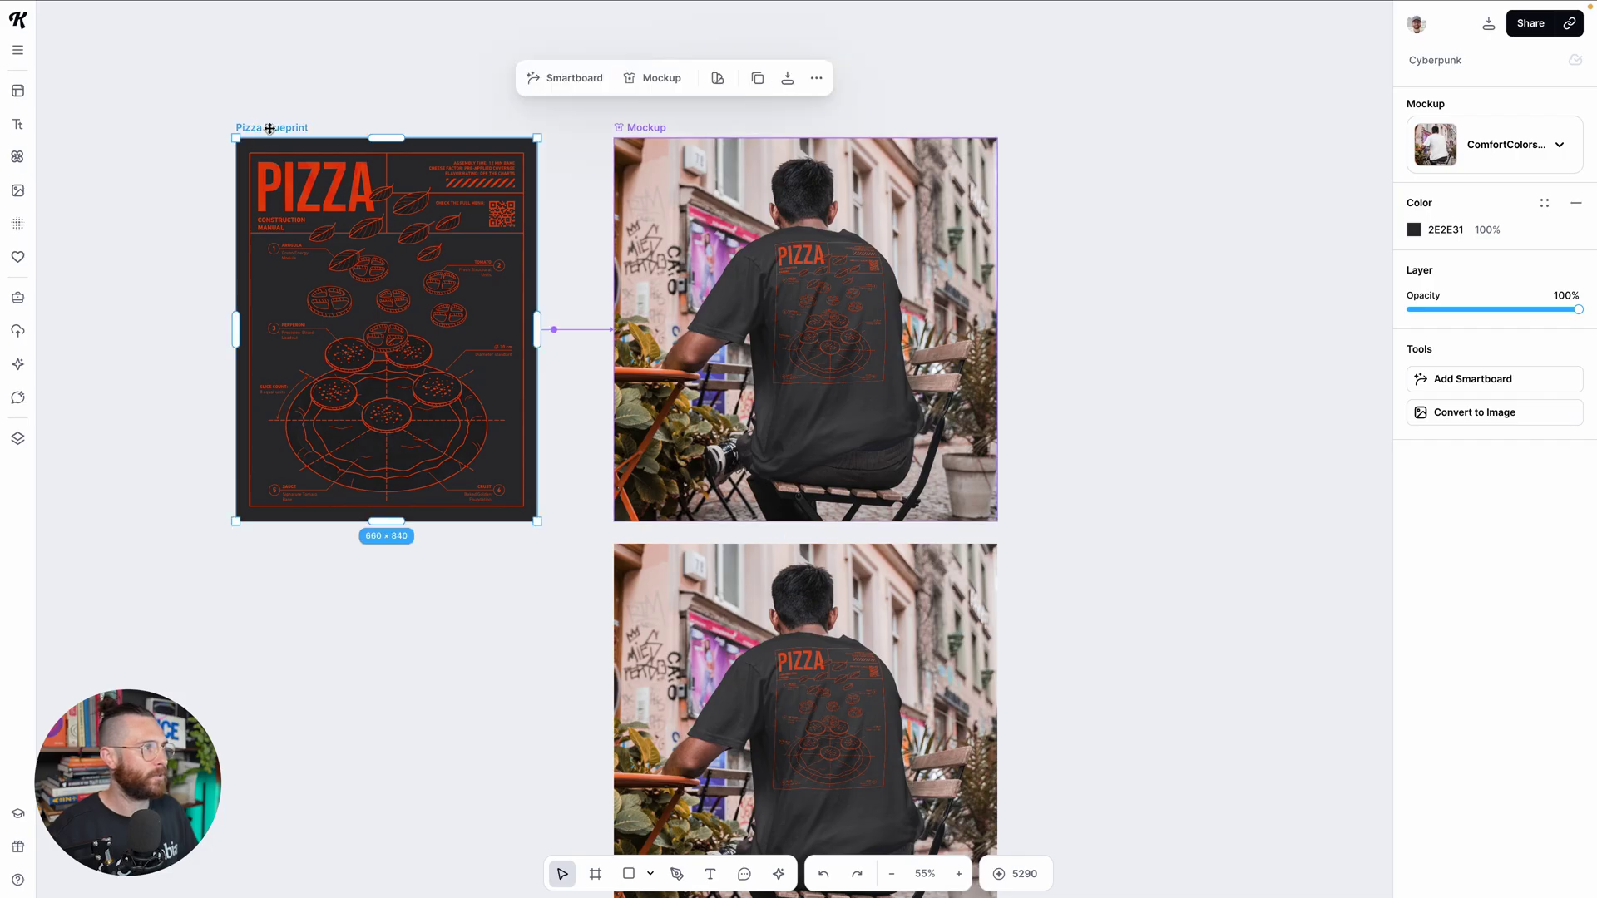
pyautogui.click(554, 332)
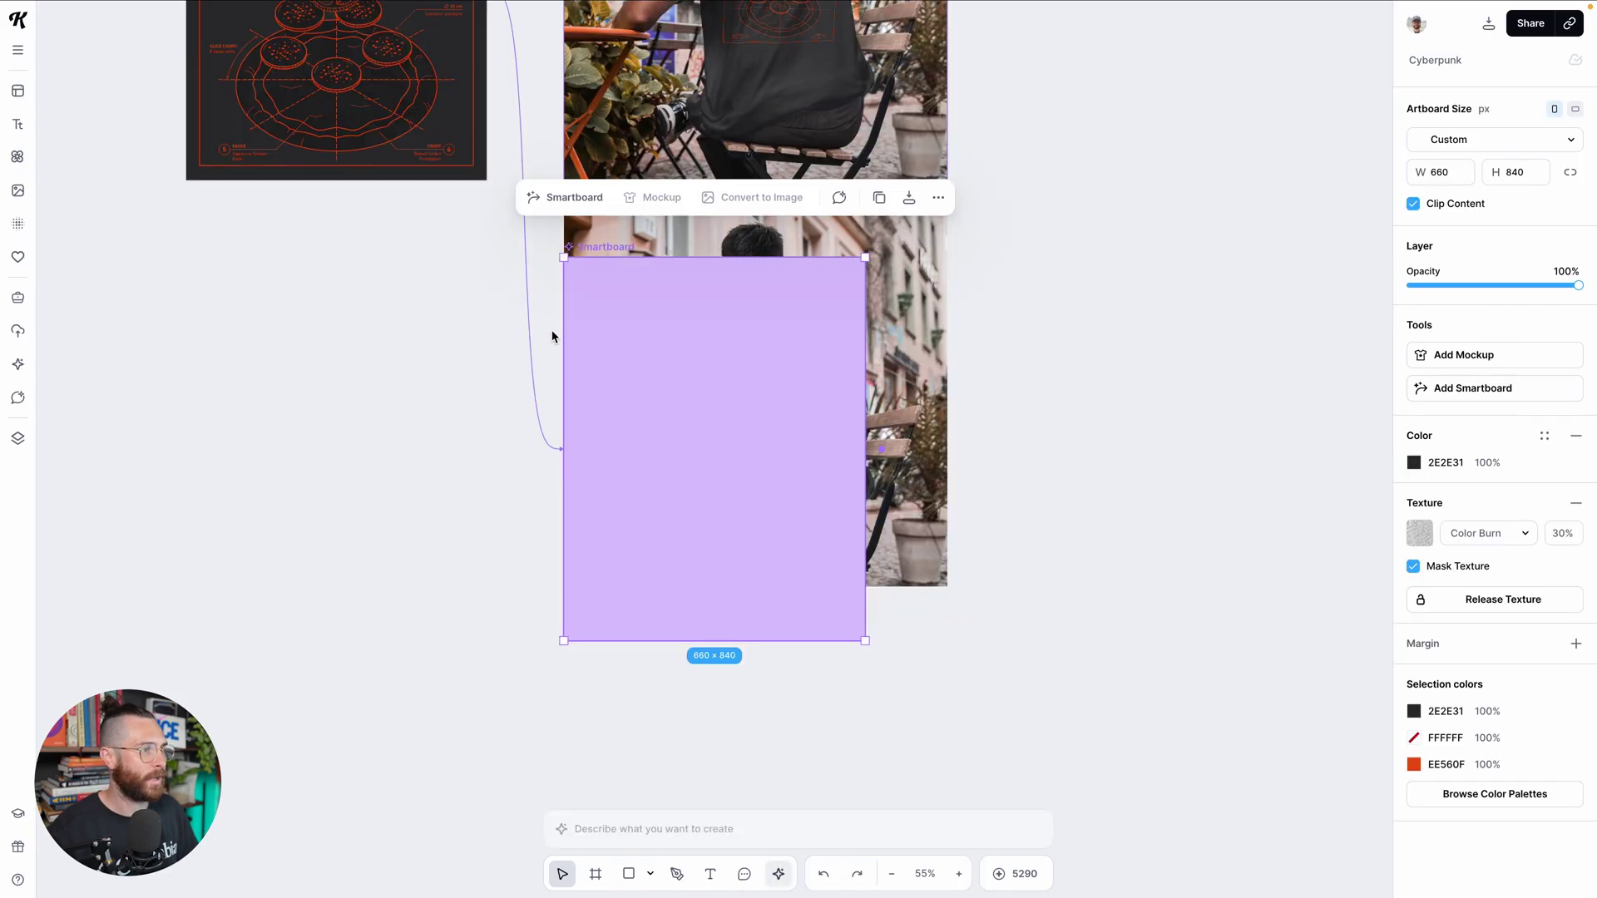
pyautogui.moveTo(602, 247); pyautogui.dragTo(287, 358)
pyautogui.press('Delete')
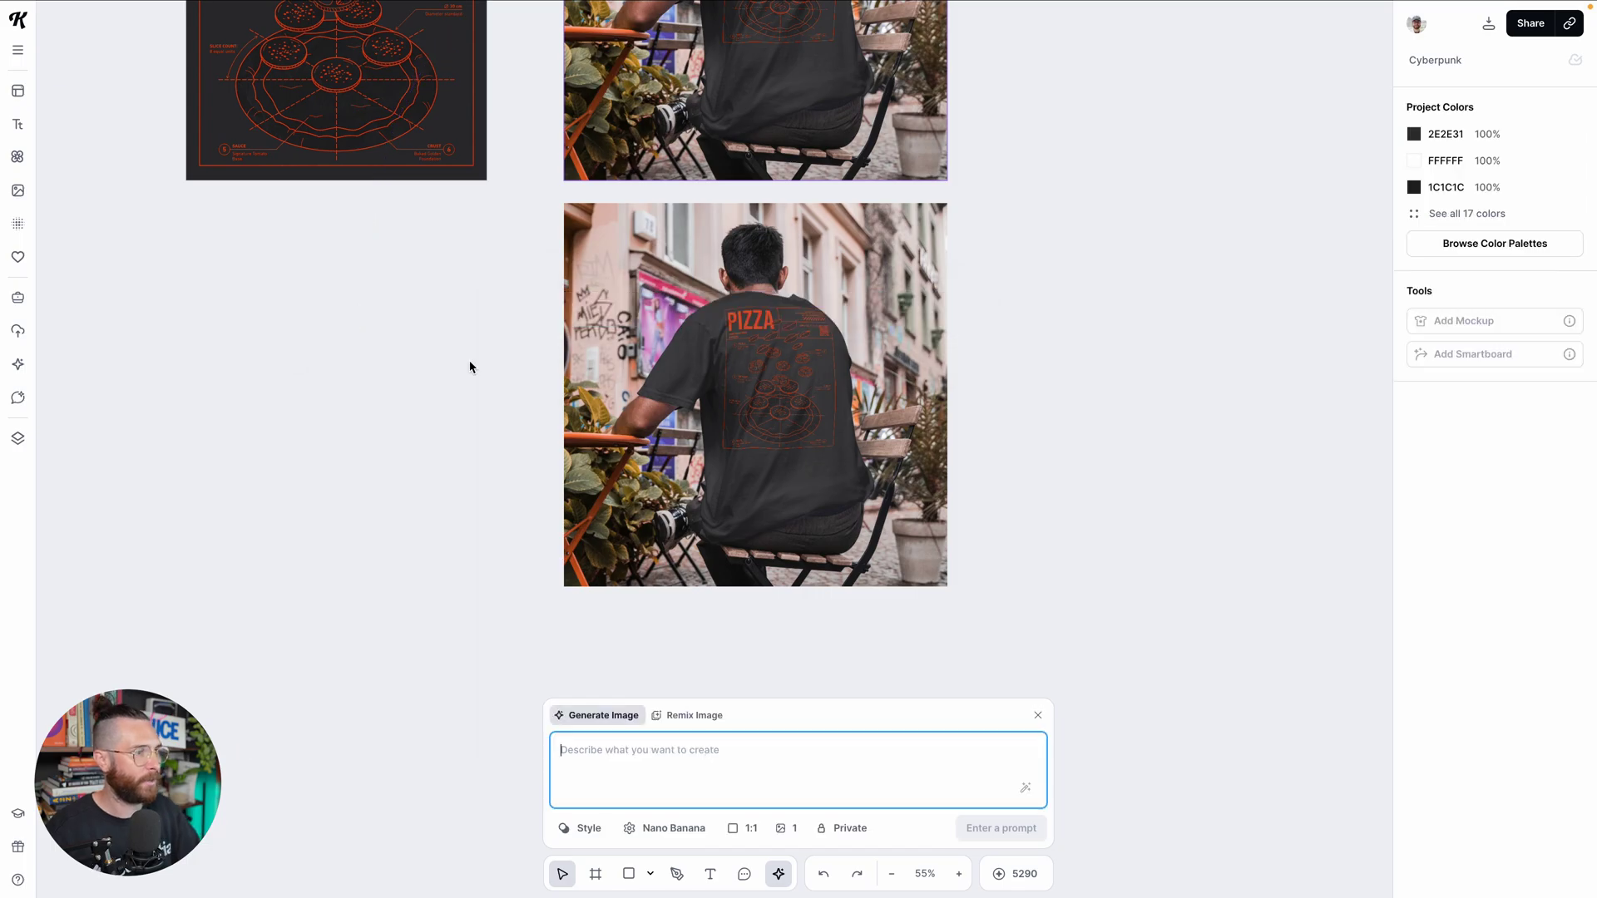
pyautogui.scroll(5, 467, 363)
# Create an 840 × 840 smartboard connected to the café mockup, using it as reference
pyautogui.click(592, 83)
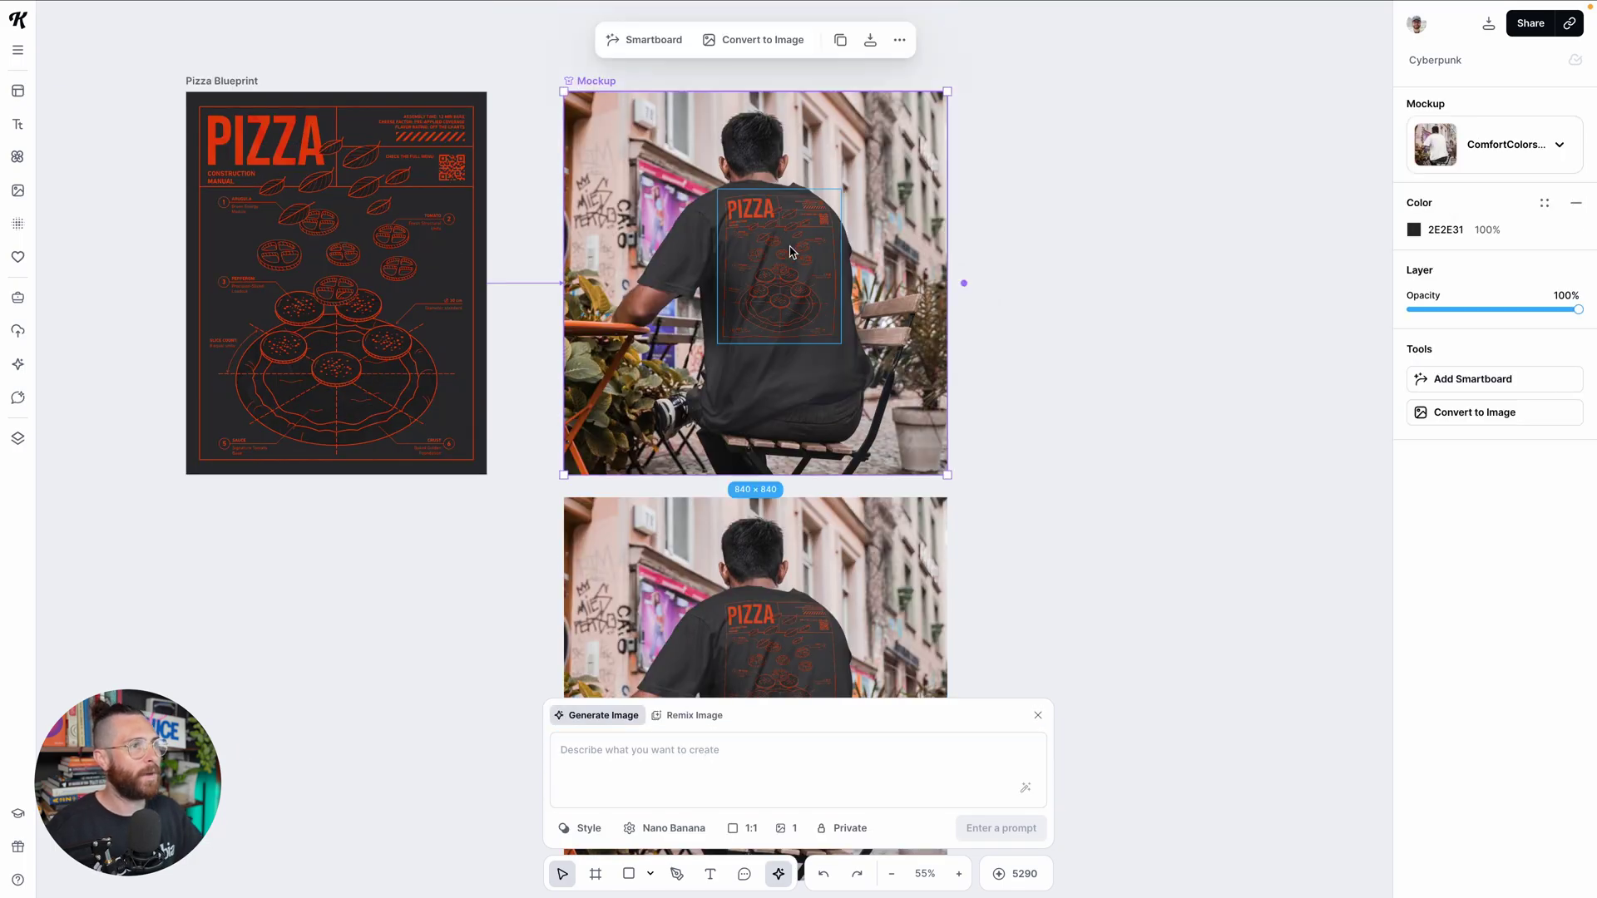
pyautogui.scroll(-1, 794, 252)
pyautogui.click(965, 251)
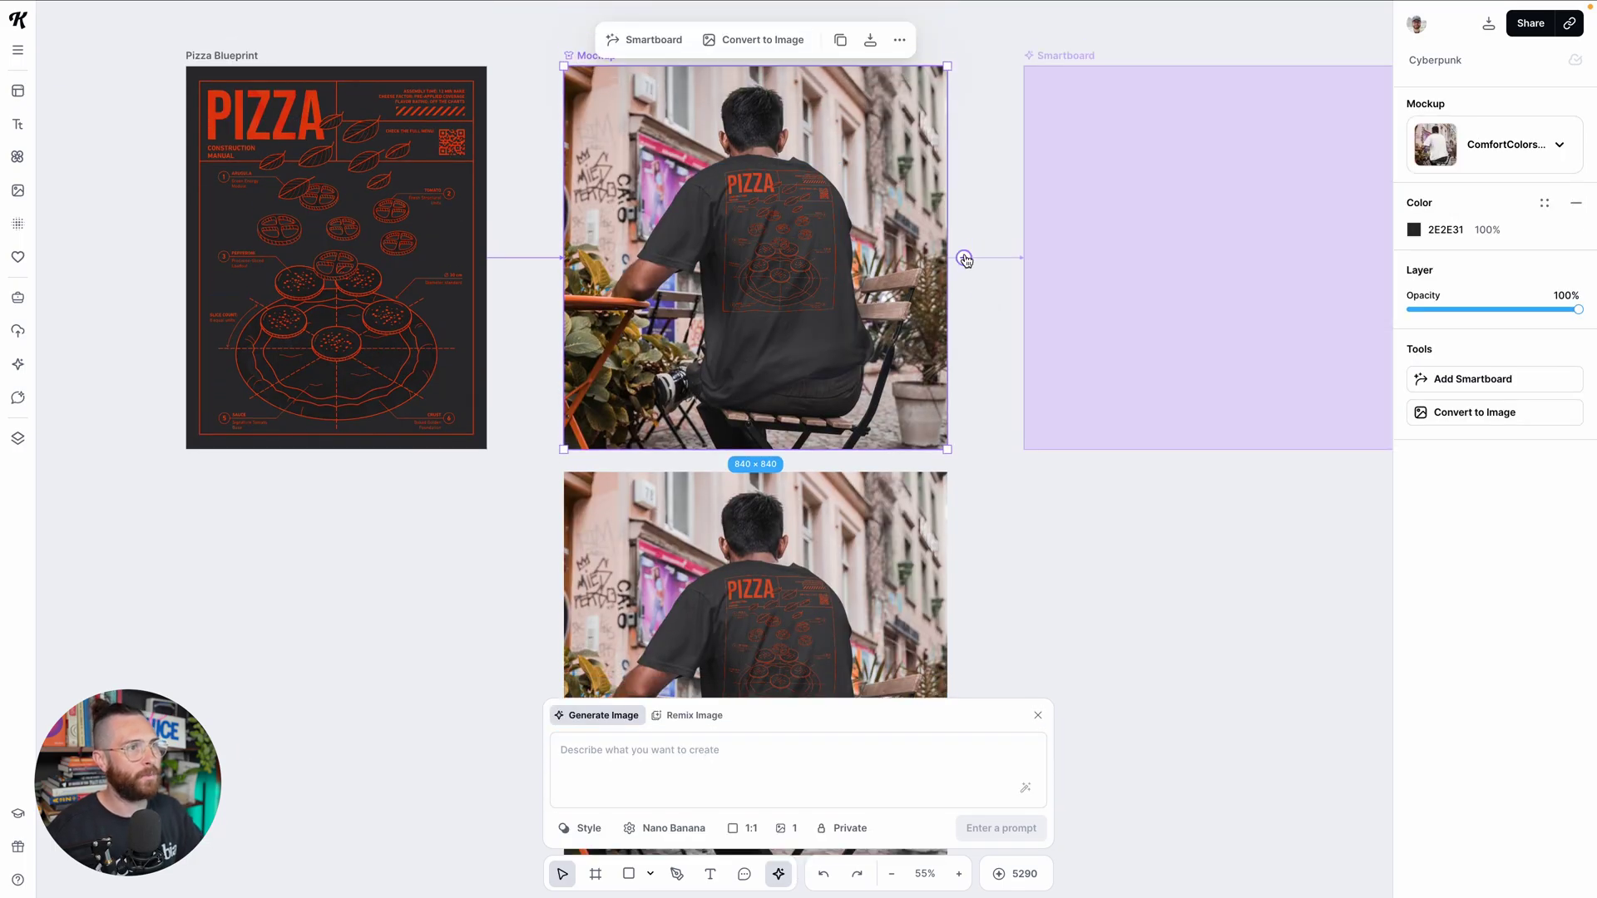
pyautogui.click(965, 252)
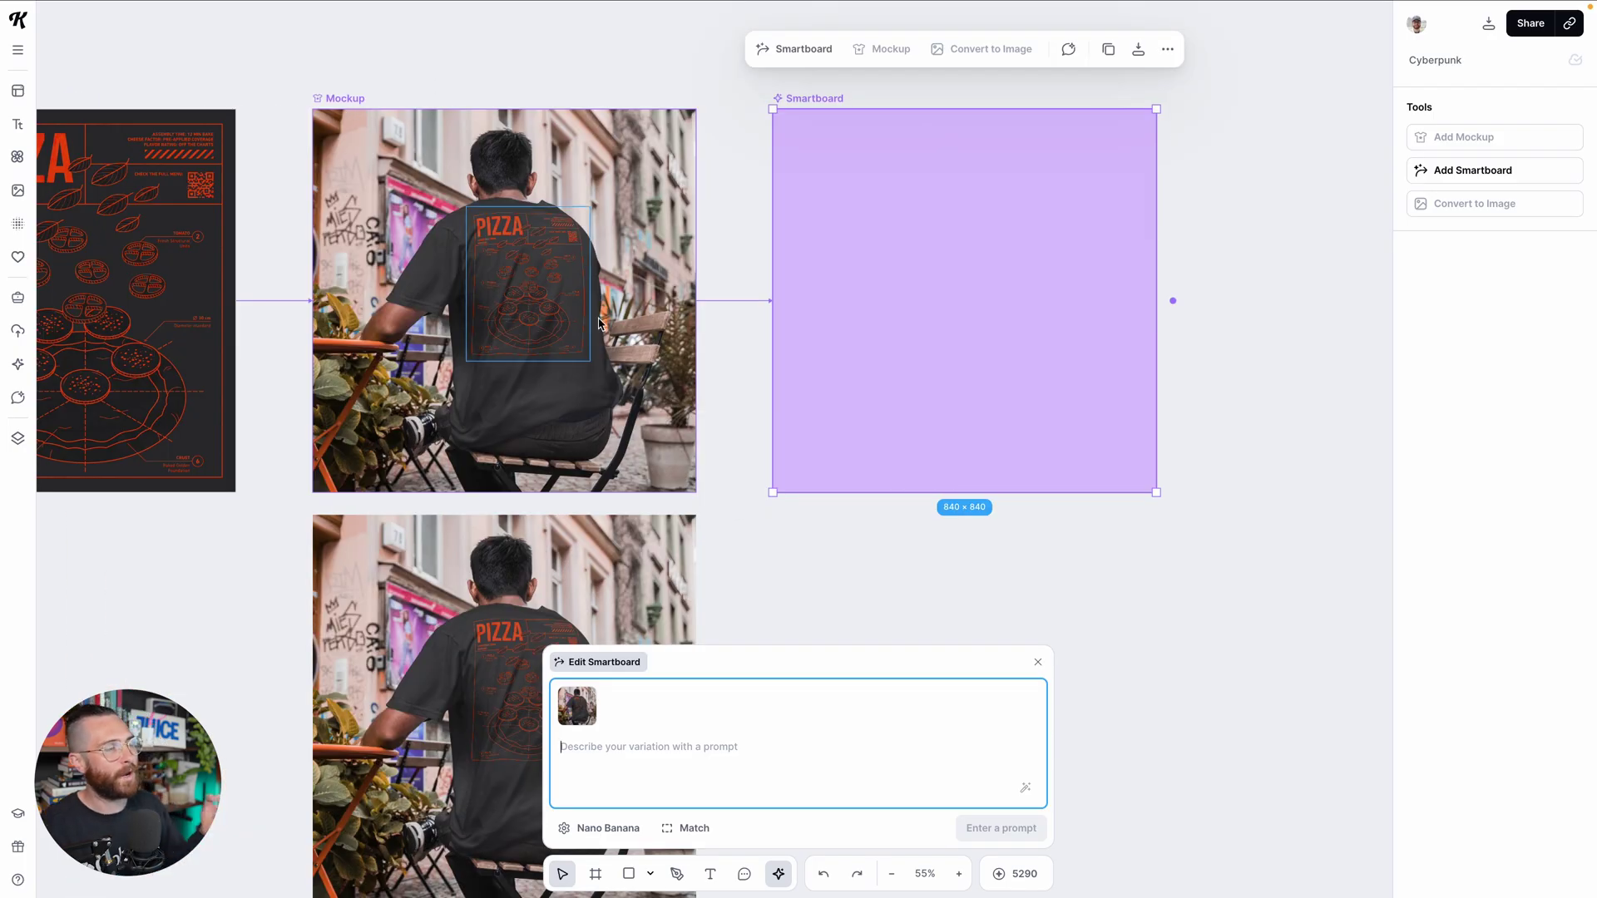
pyautogui.hscroll(-2, 582, 292)
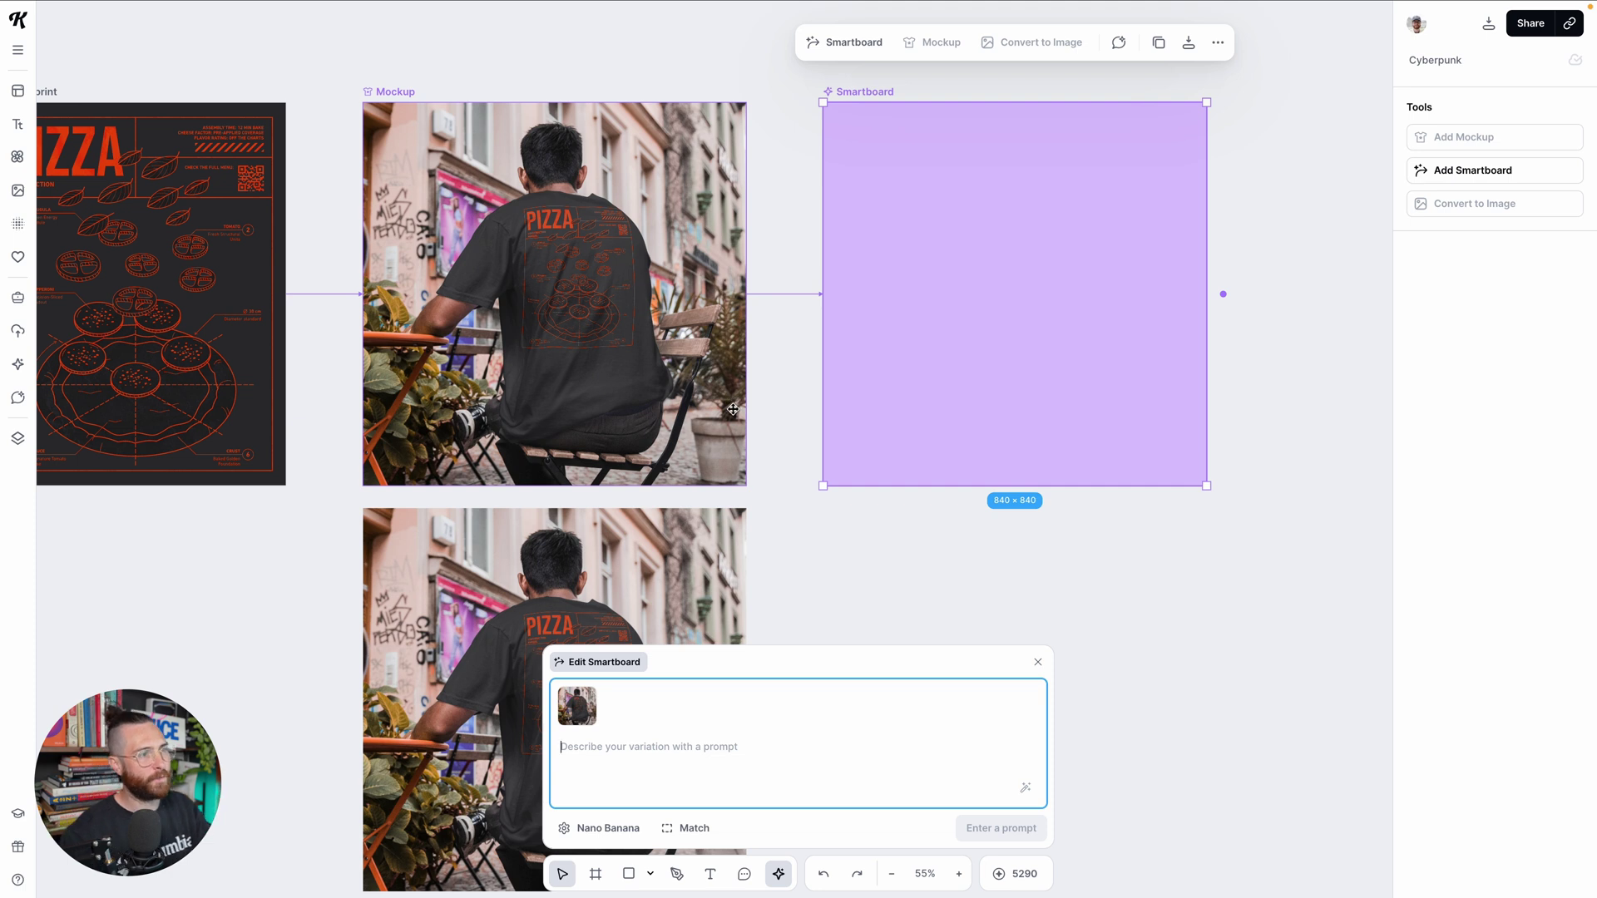
# Close and reopen the Edit Smartboard prompt panel, ready to write a variation prompt
pyautogui.click(690, 749)
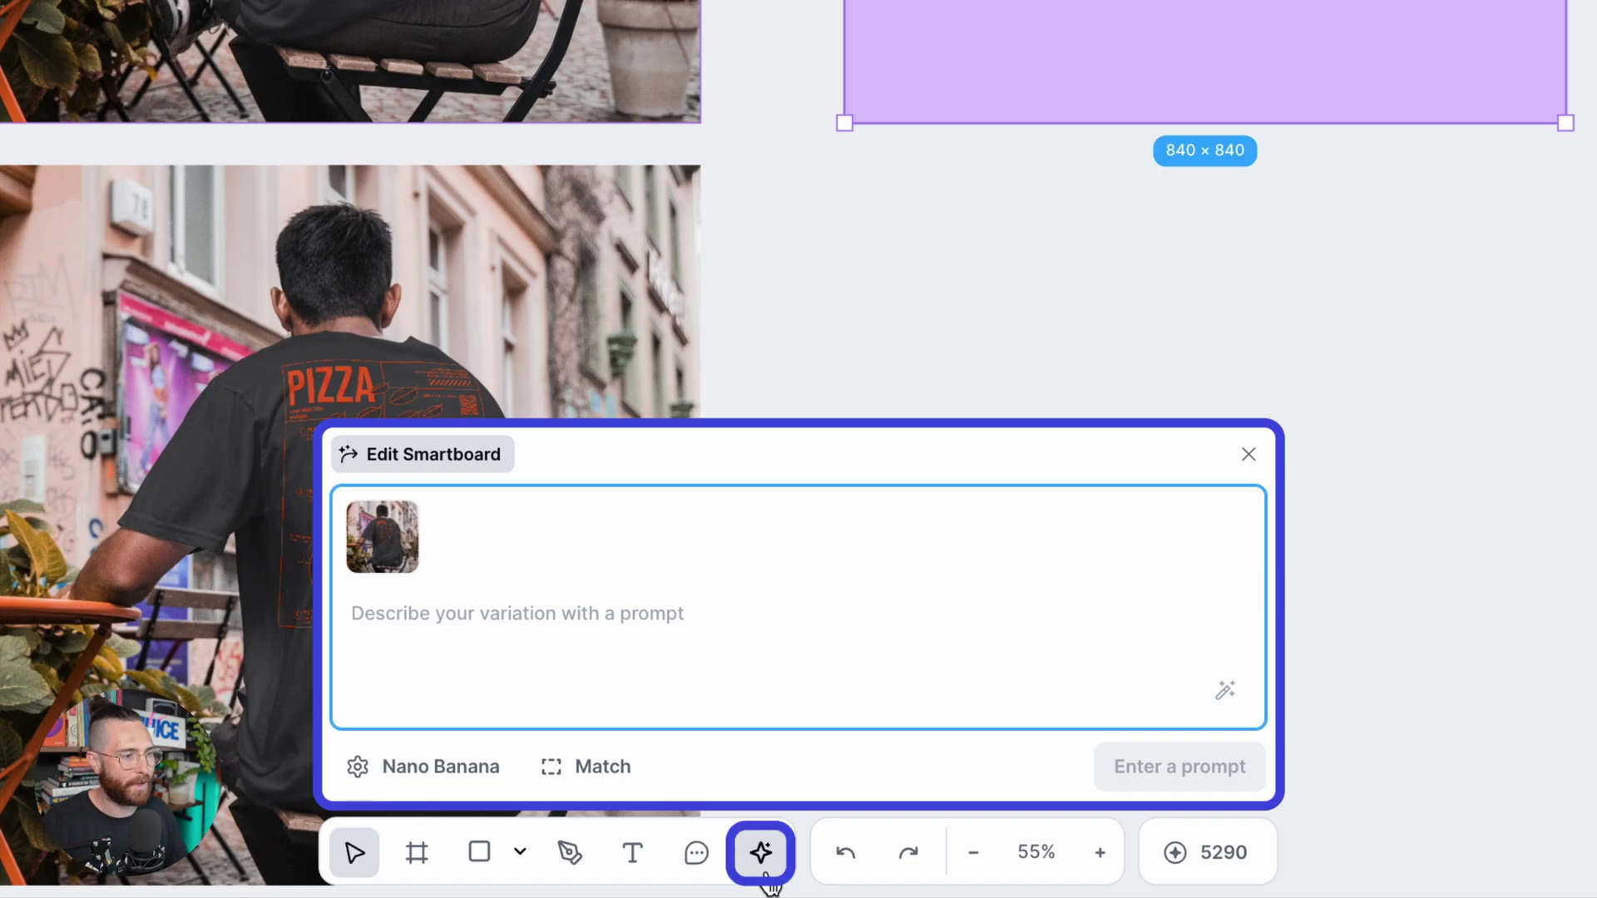
pyautogui.click(762, 857)
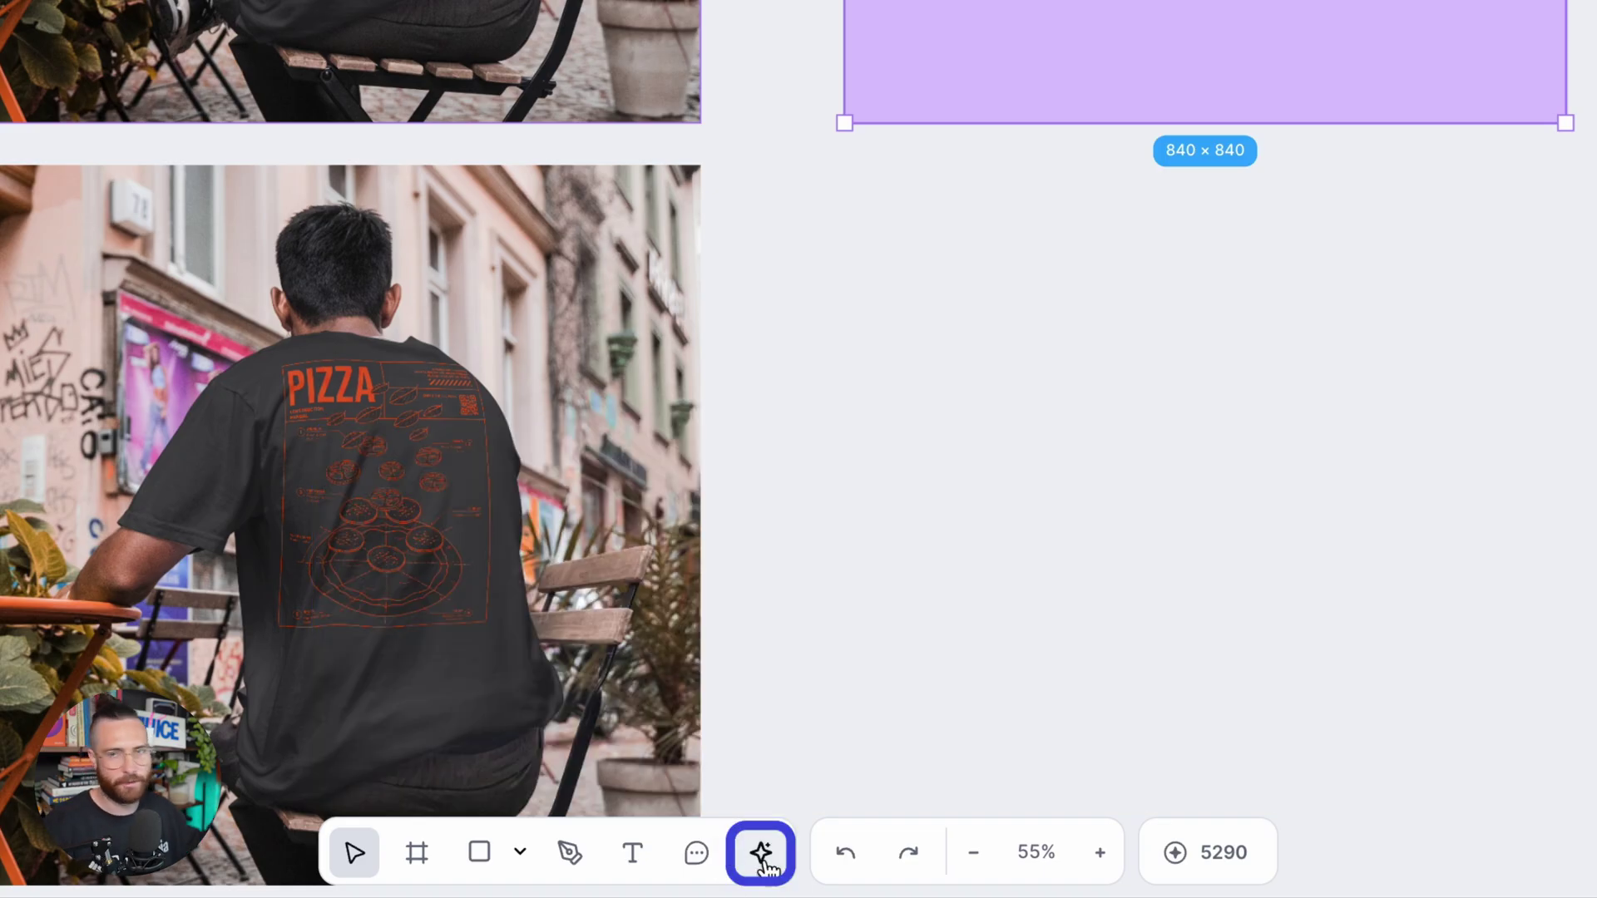
pyautogui.click(764, 861)
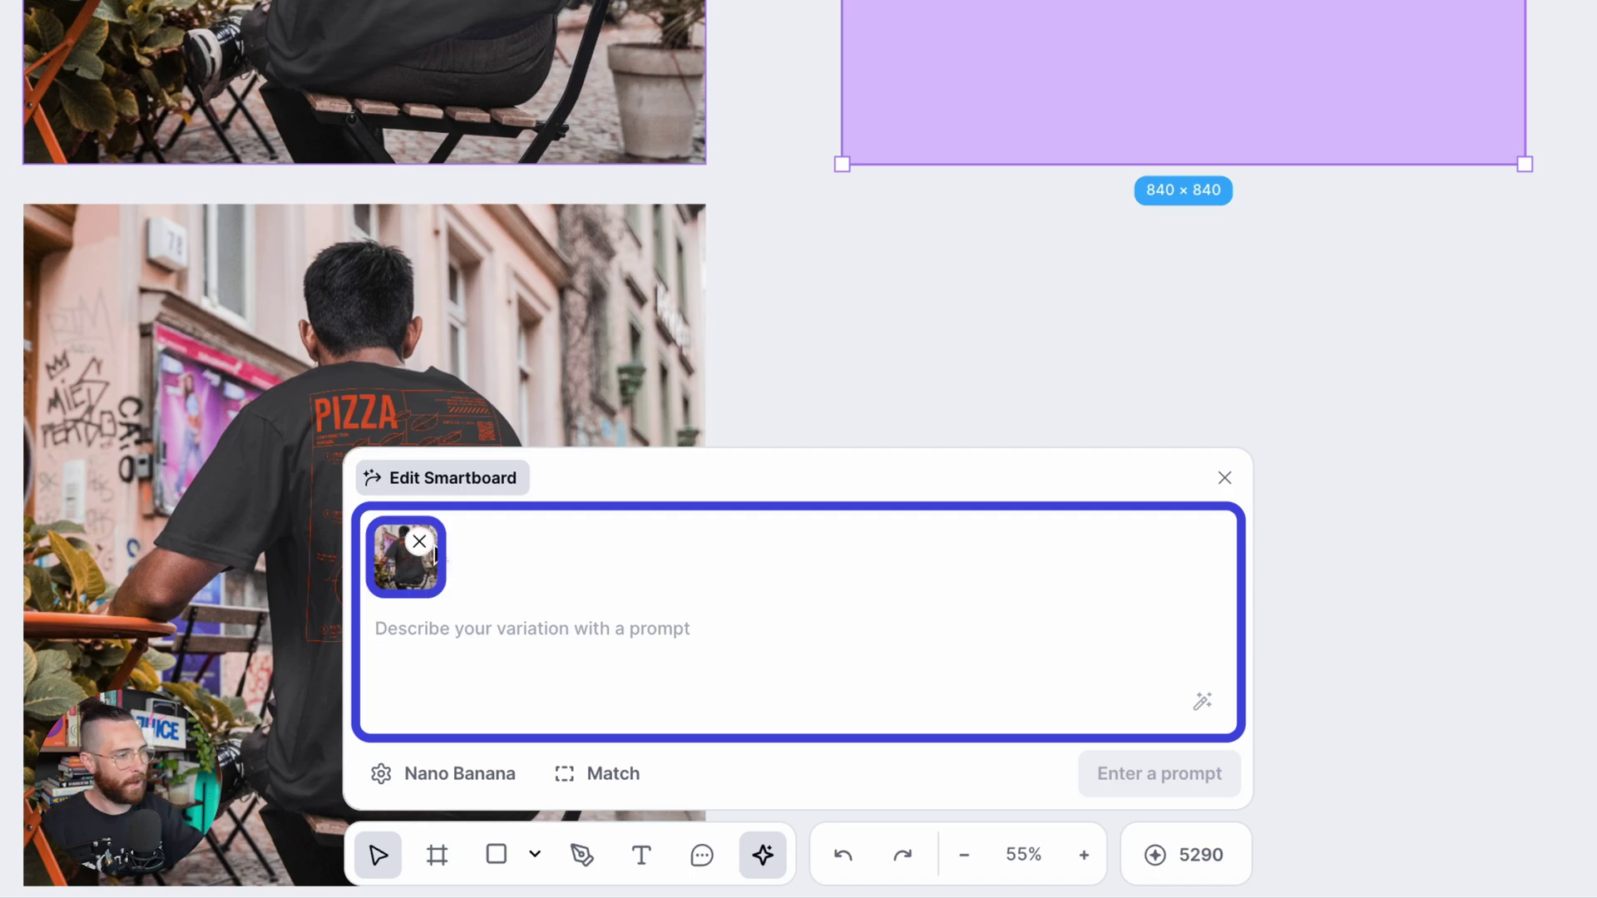
pyautogui.click(443, 613)
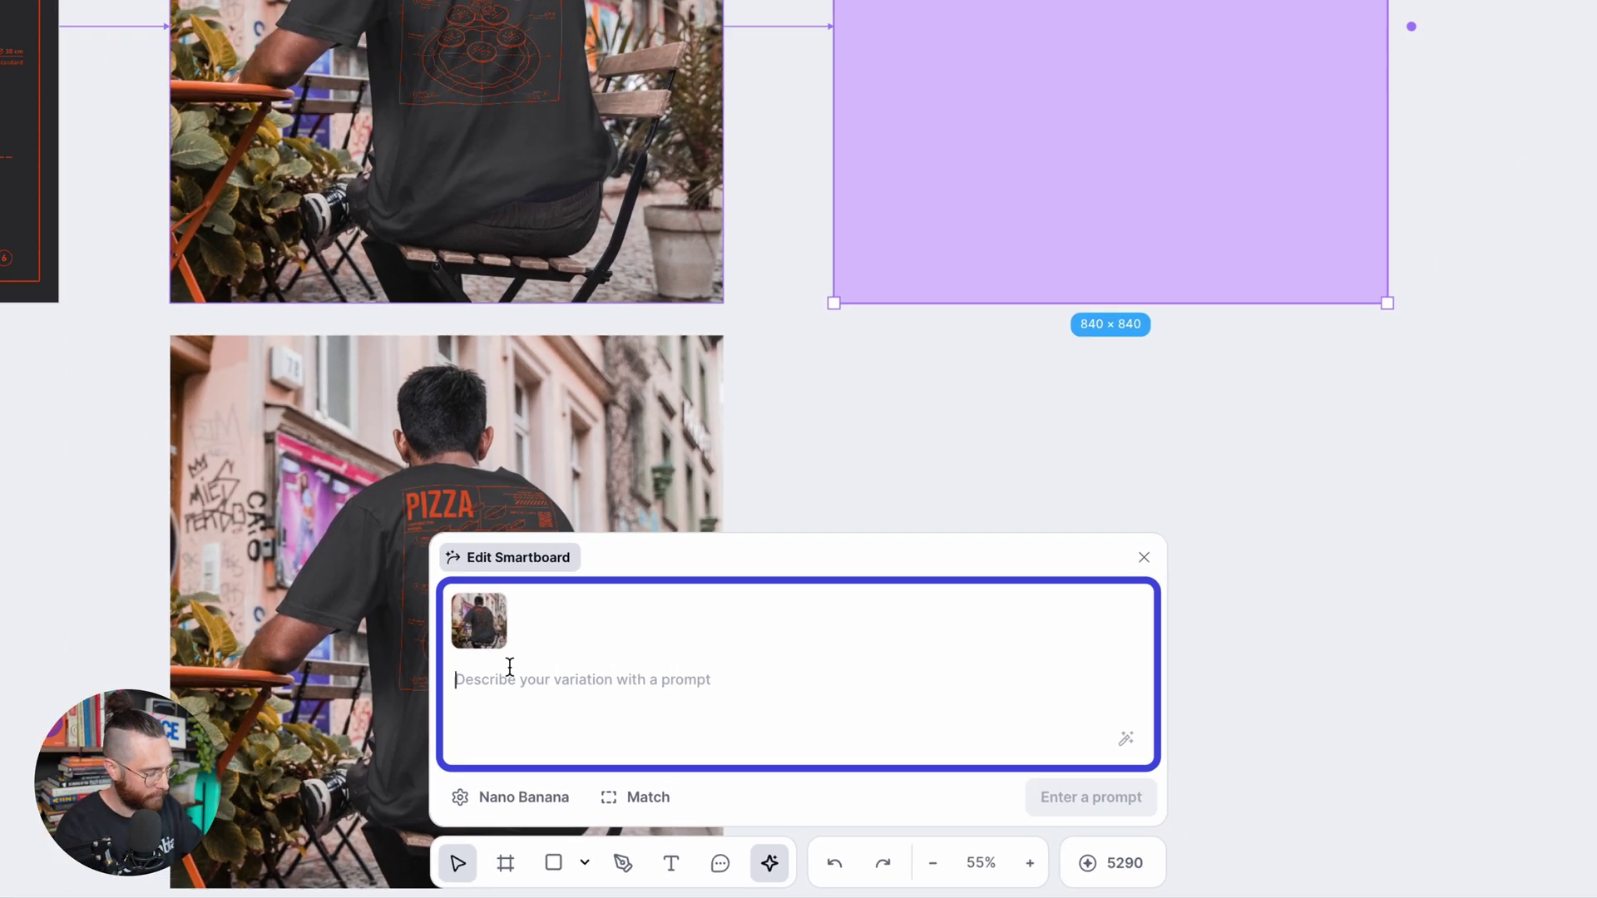
# Complete the prompt: retro pizza diner, red tile walls, black sleek table, someone making pizza; generate with Nano Banana
pyautogui.write('change the setting of the person sitting to be inside of a retro style')
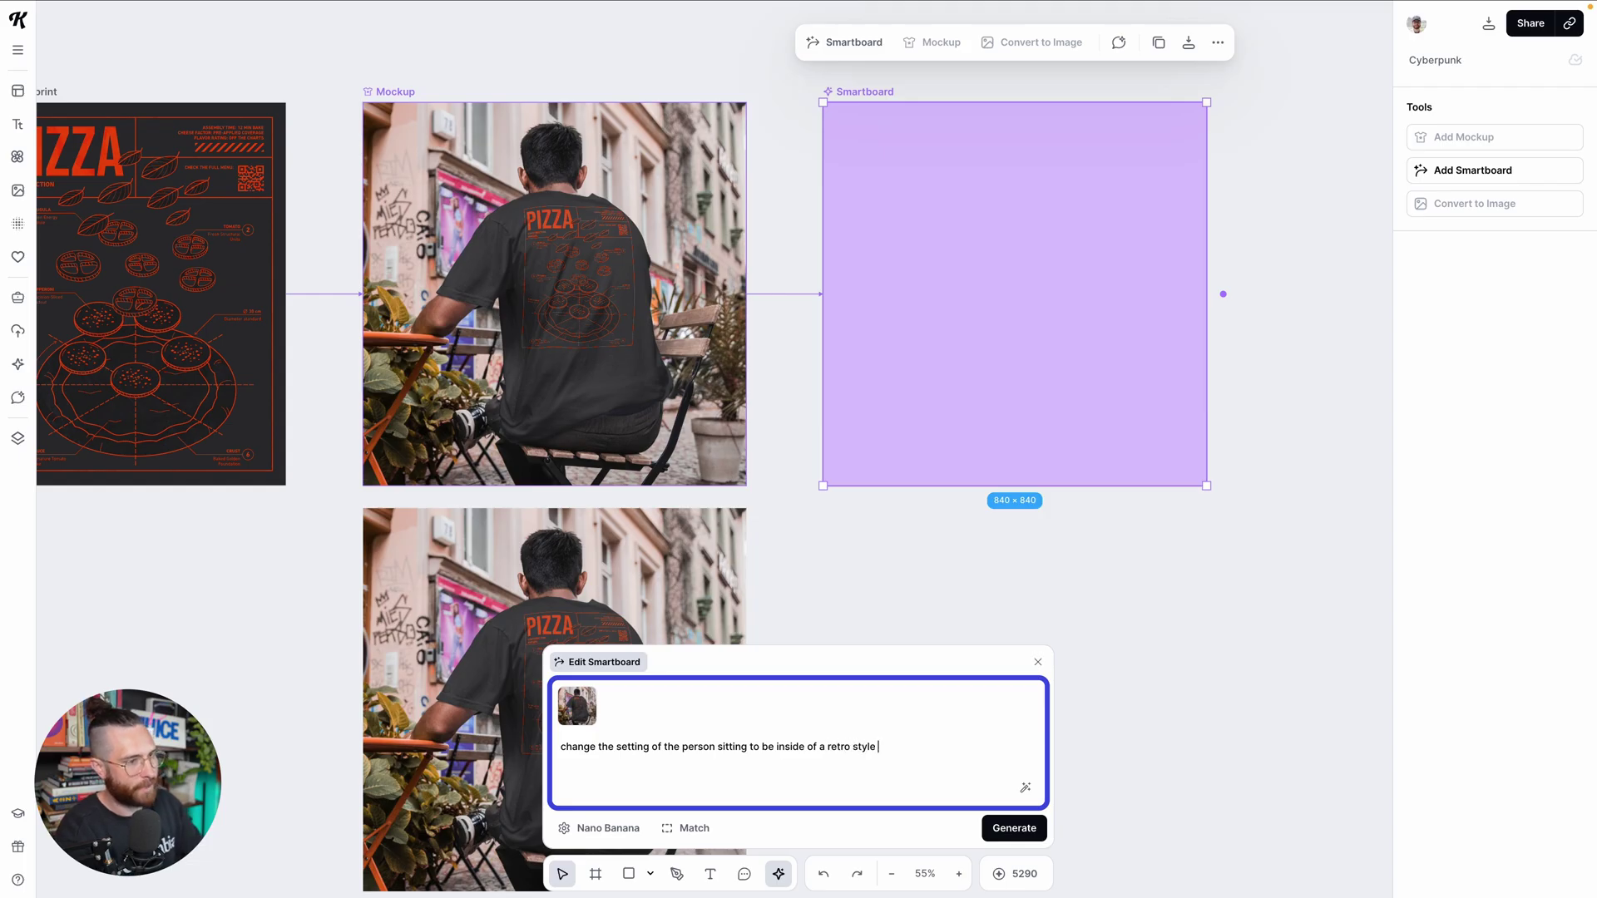
pyautogui.write('izza dinner with red tile walls, a b')
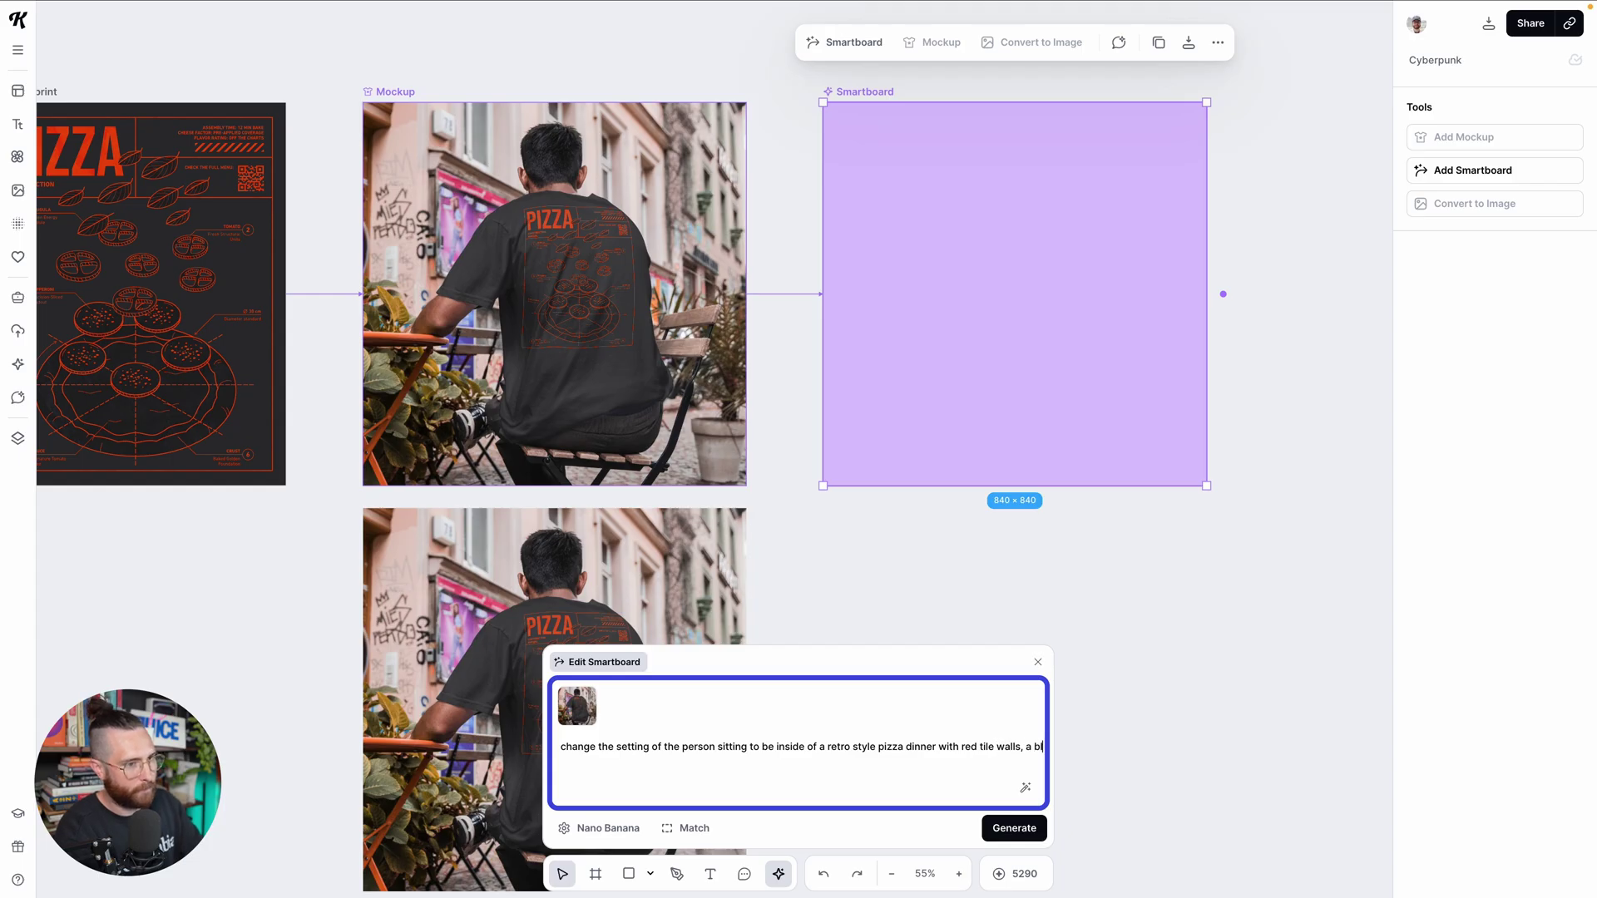
pyautogui.write('lack')
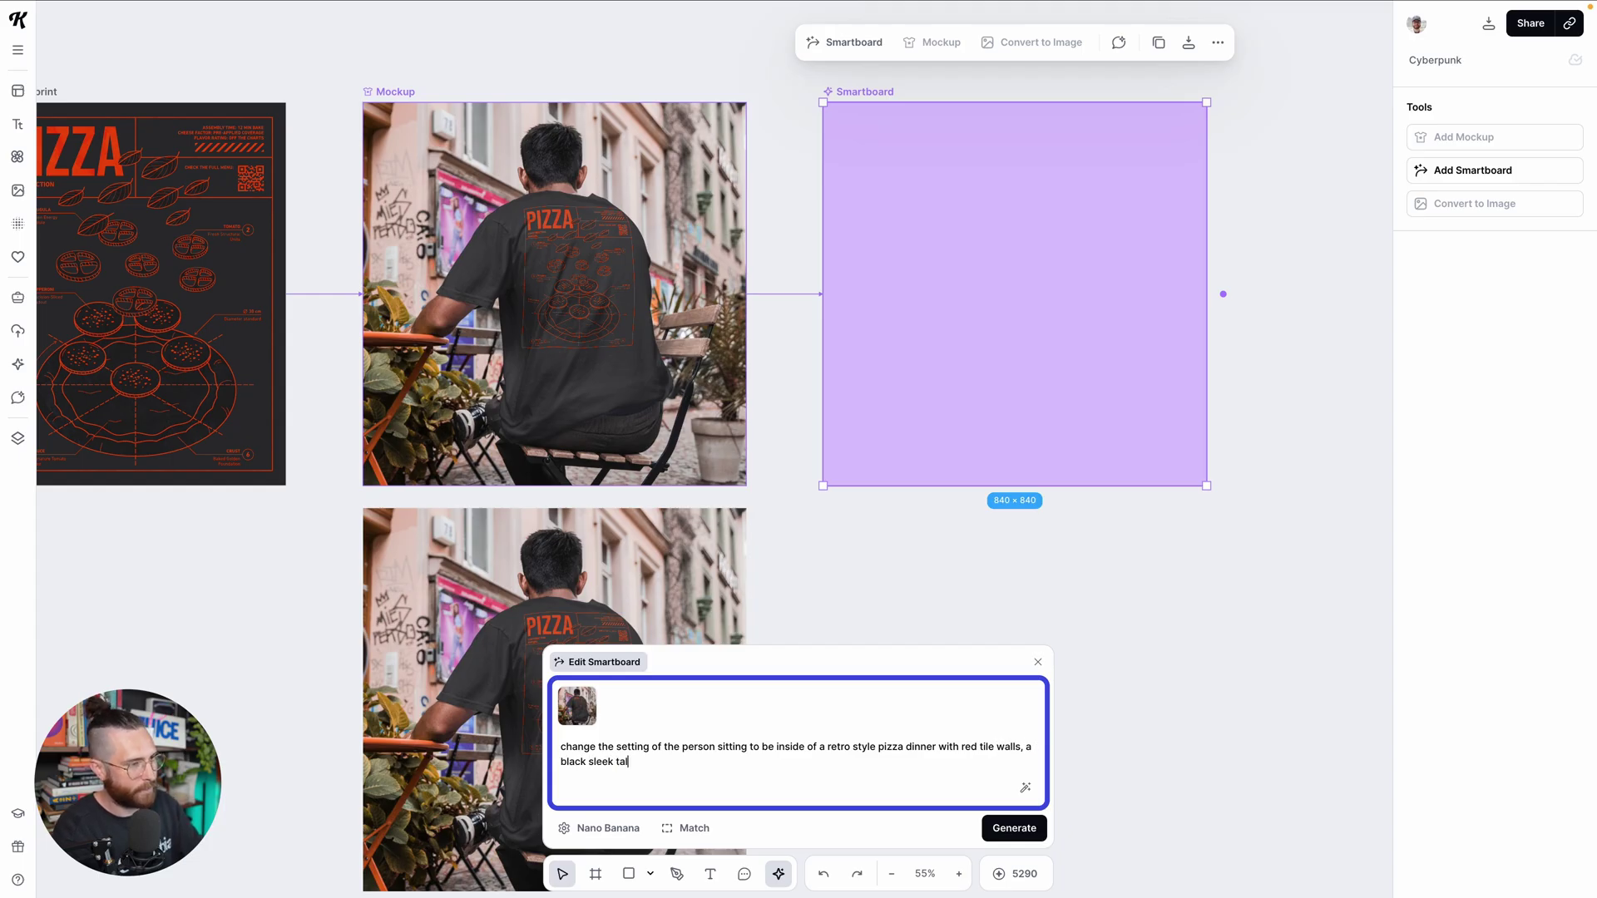
pyautogui.write(' sleek table, and have the counter of the pizza place in the backgro')
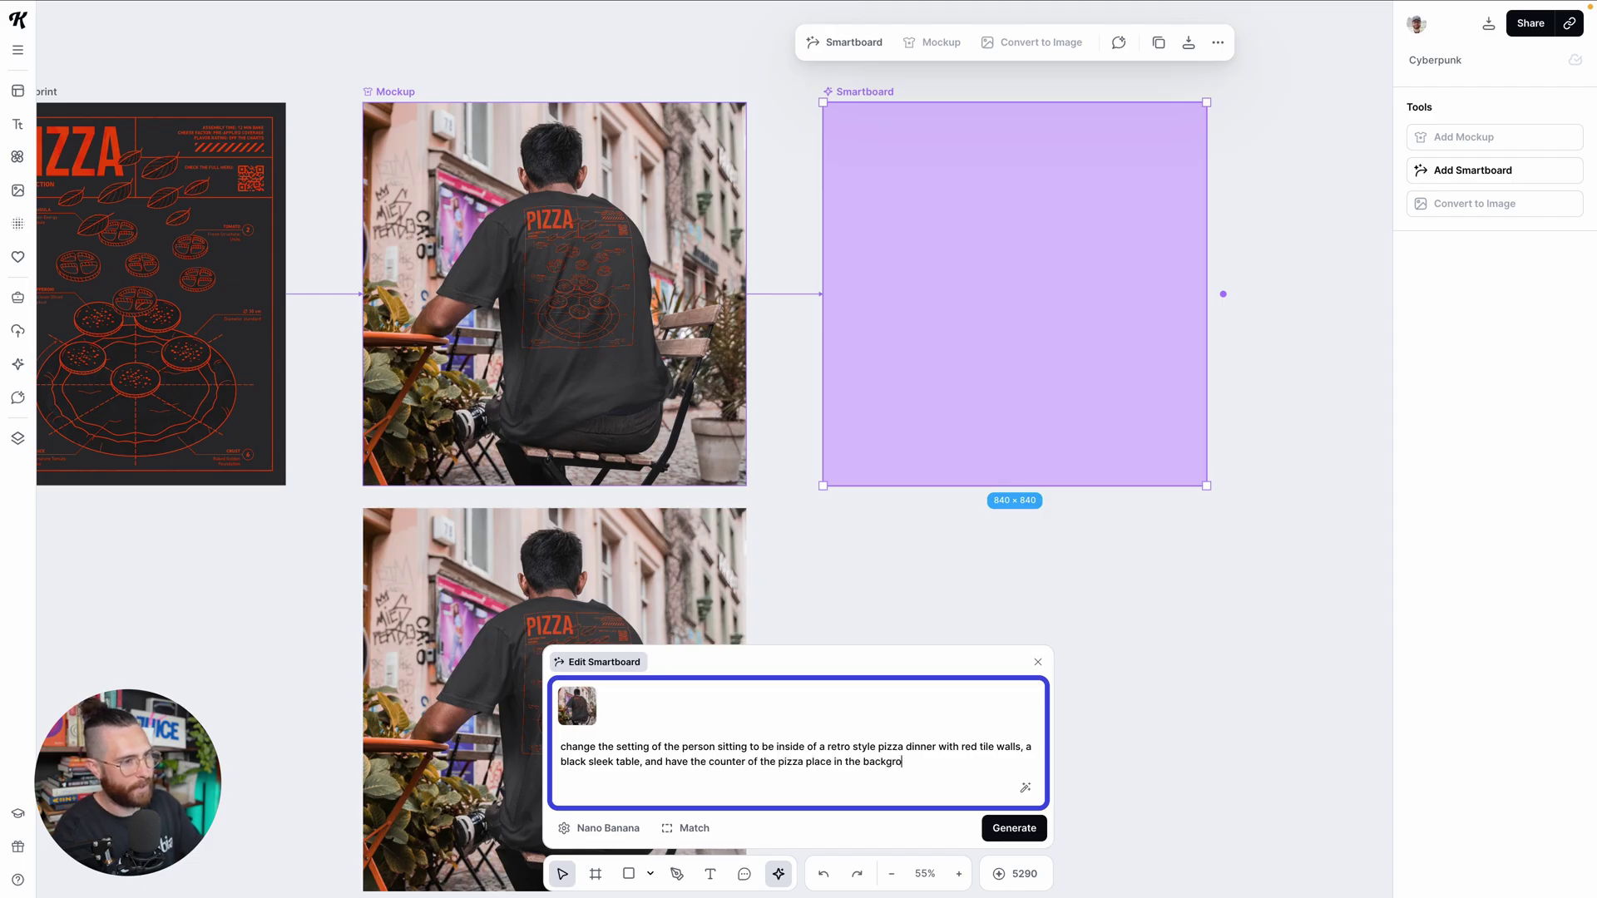
pyautogui.write('eone making')
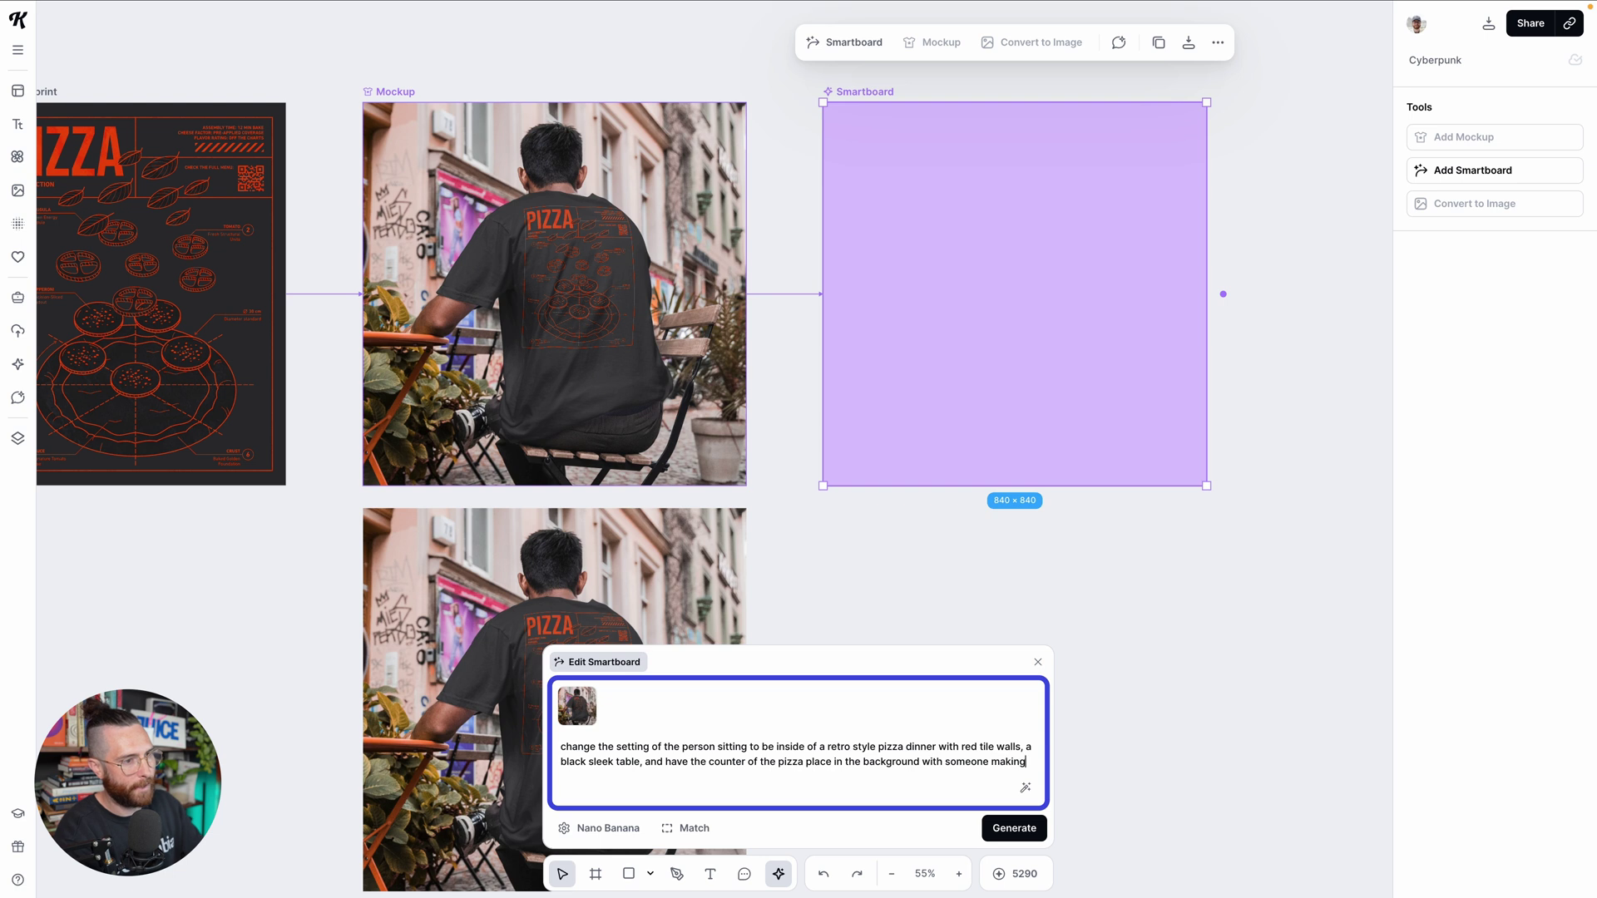
pyautogui.write(' pizza')
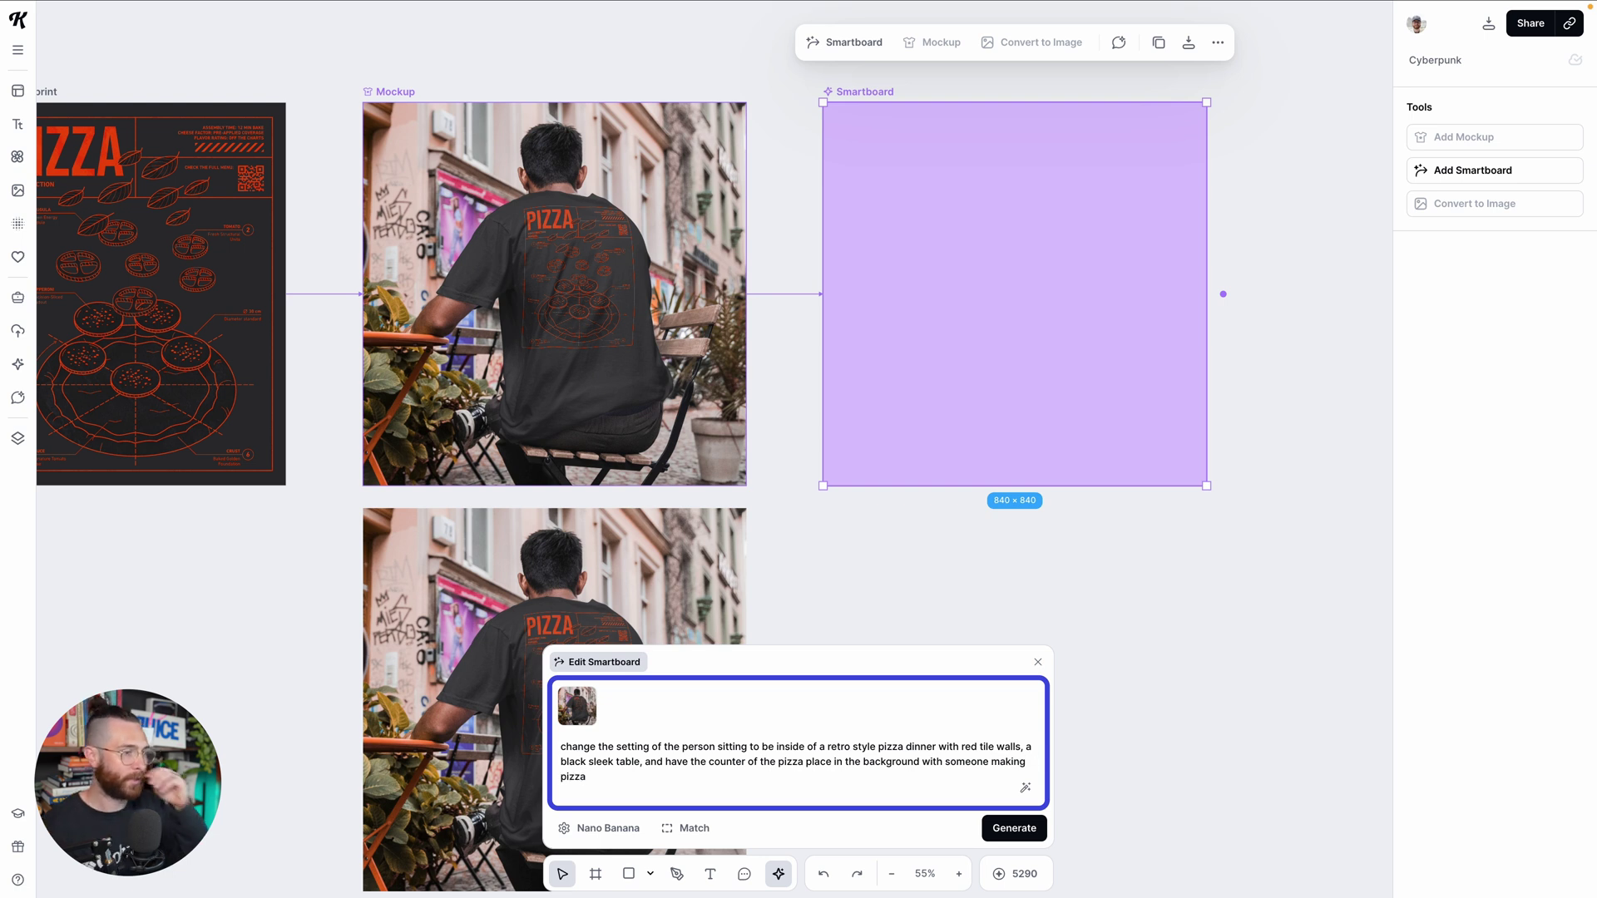
pyautogui.click(603, 830)
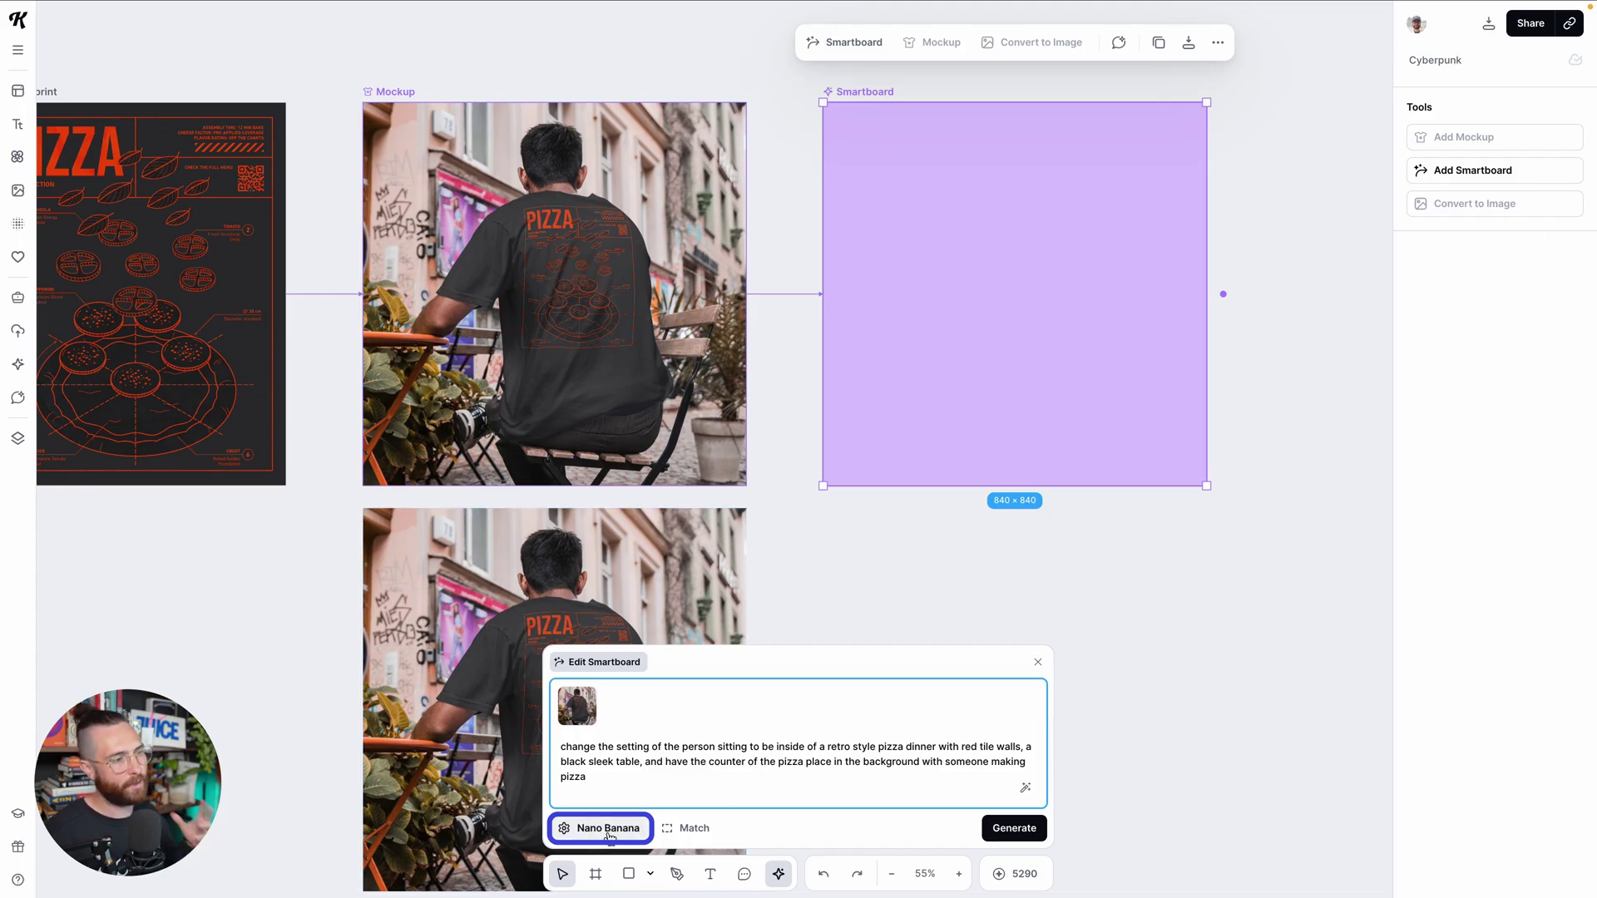
pyautogui.press('Tab')
pyautogui.press('Tab')
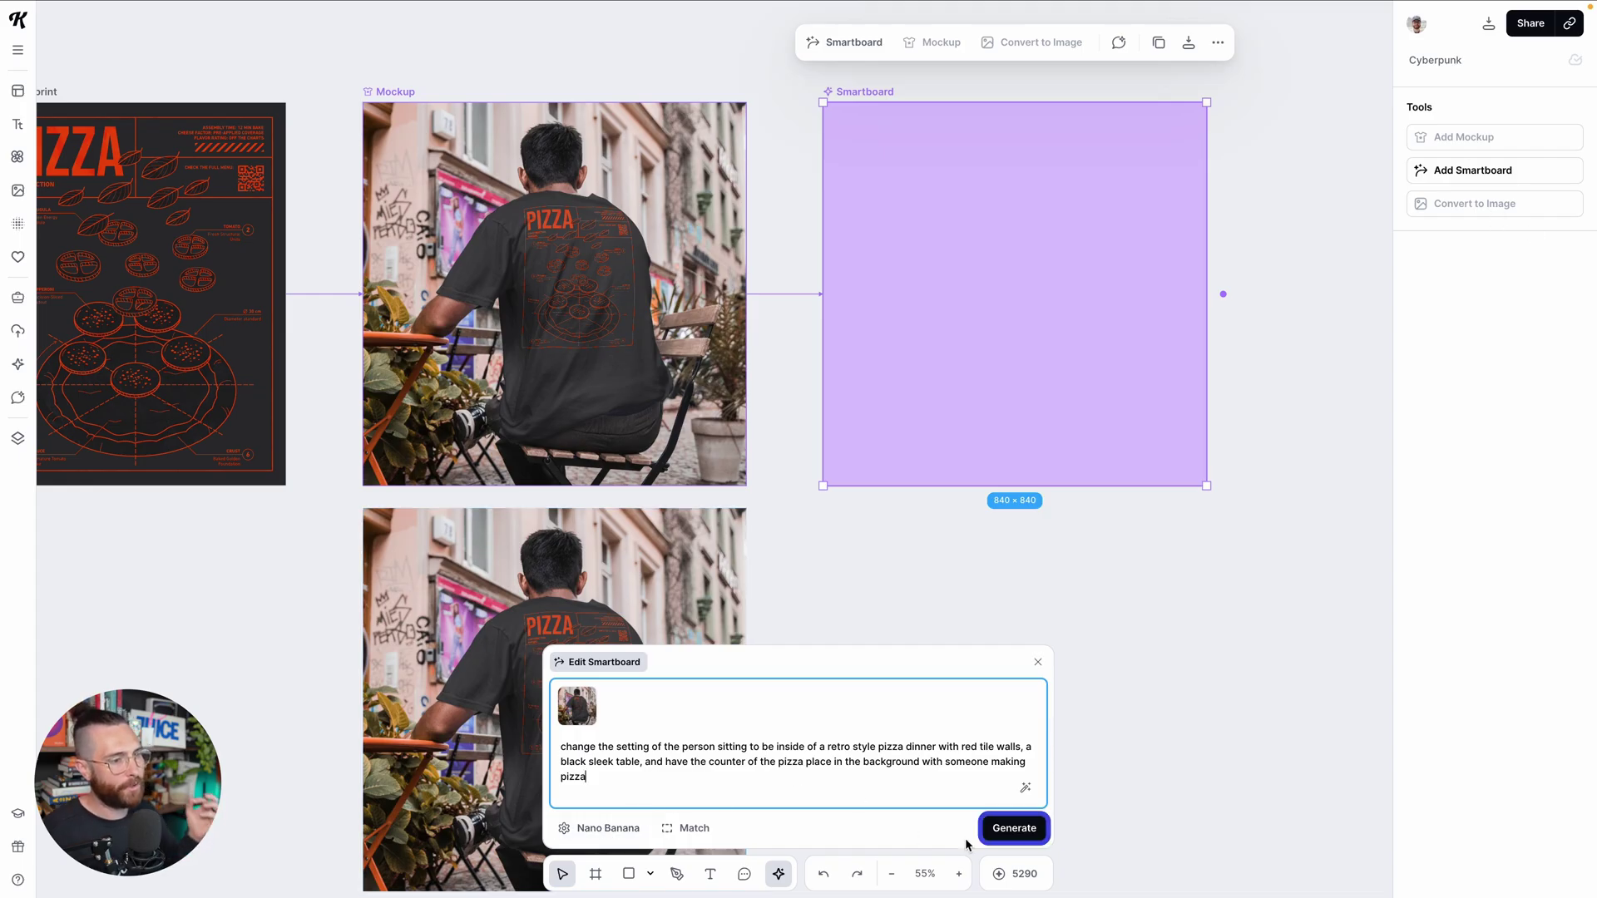
pyautogui.click(1006, 827)
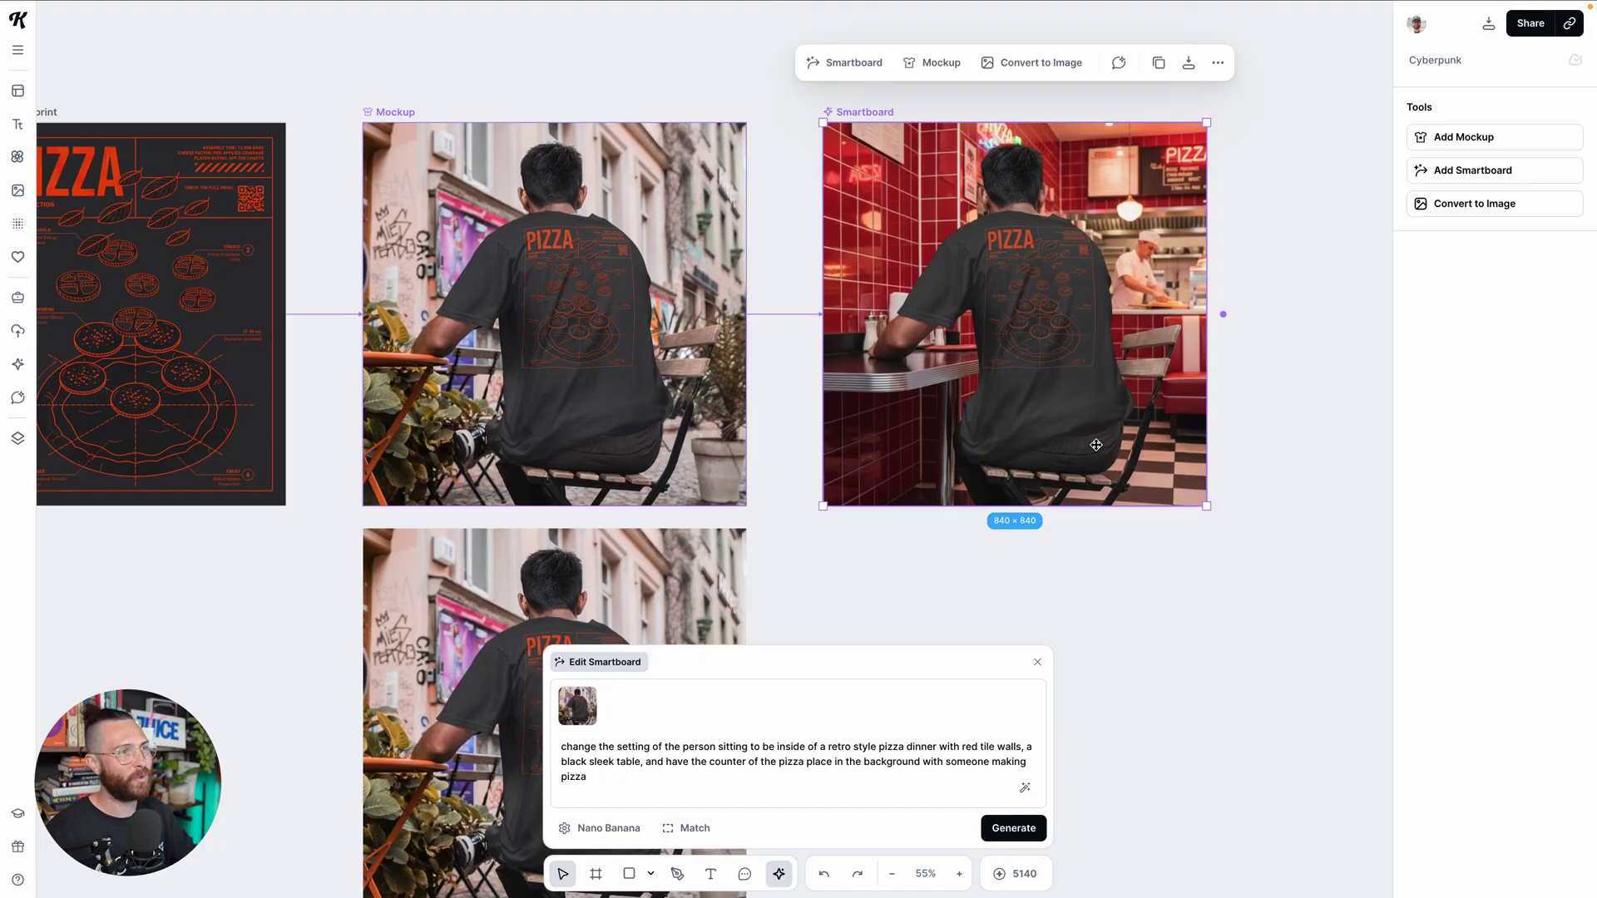
# Pan and zoom around the canvas while the red-tiled diner image renders
pyautogui.scroll(2, 1049, 448)
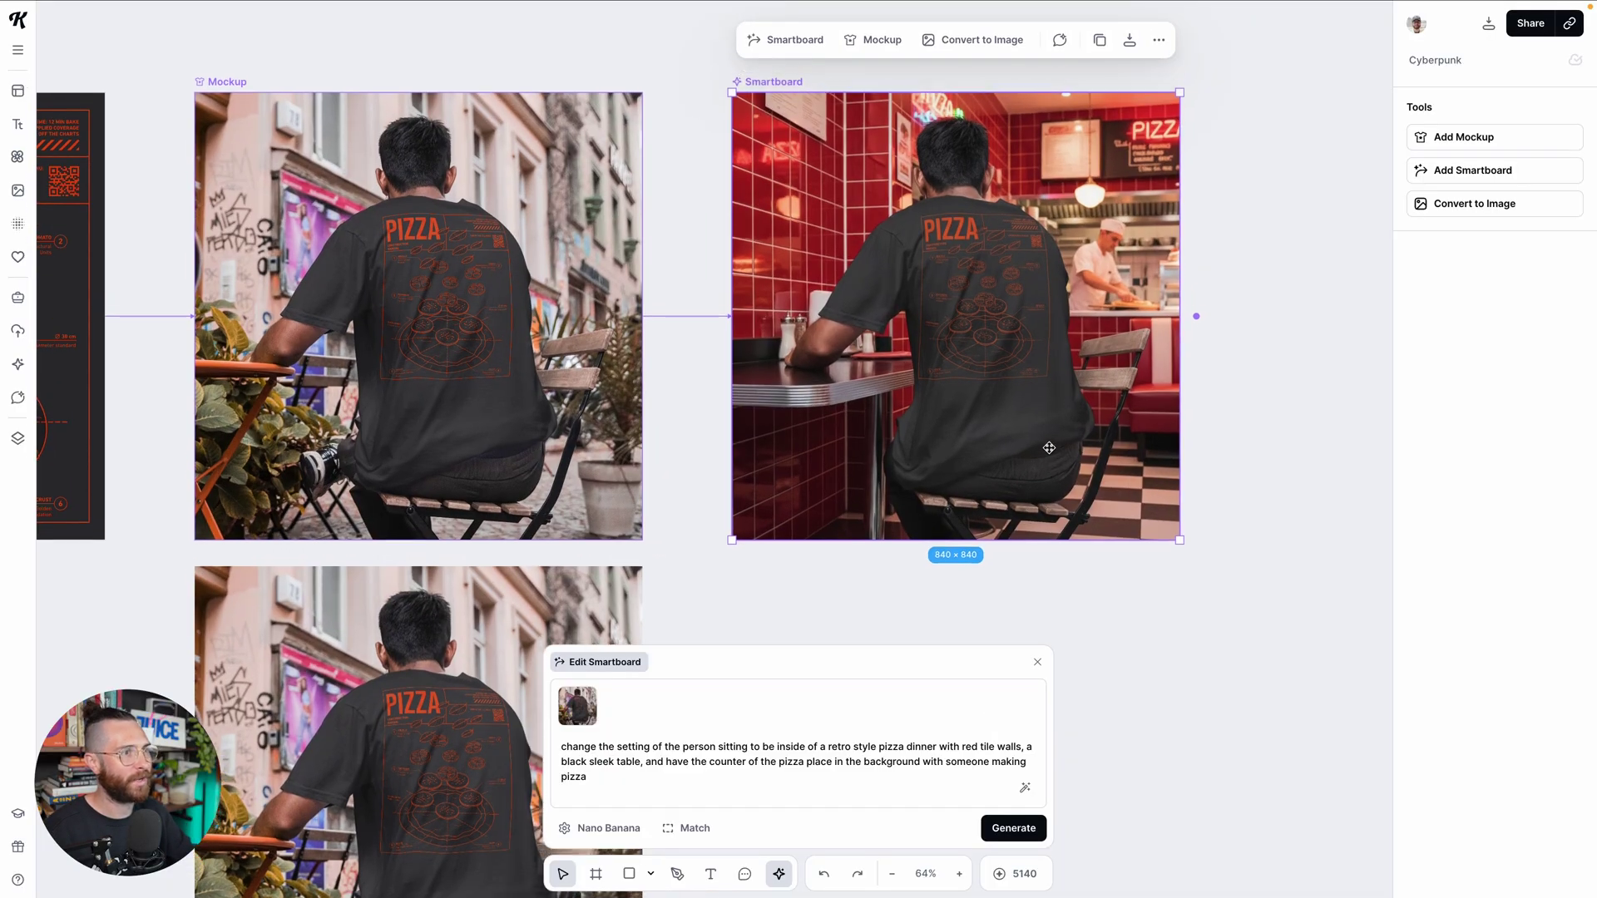
pyautogui.scroll(1, 1273, 638)
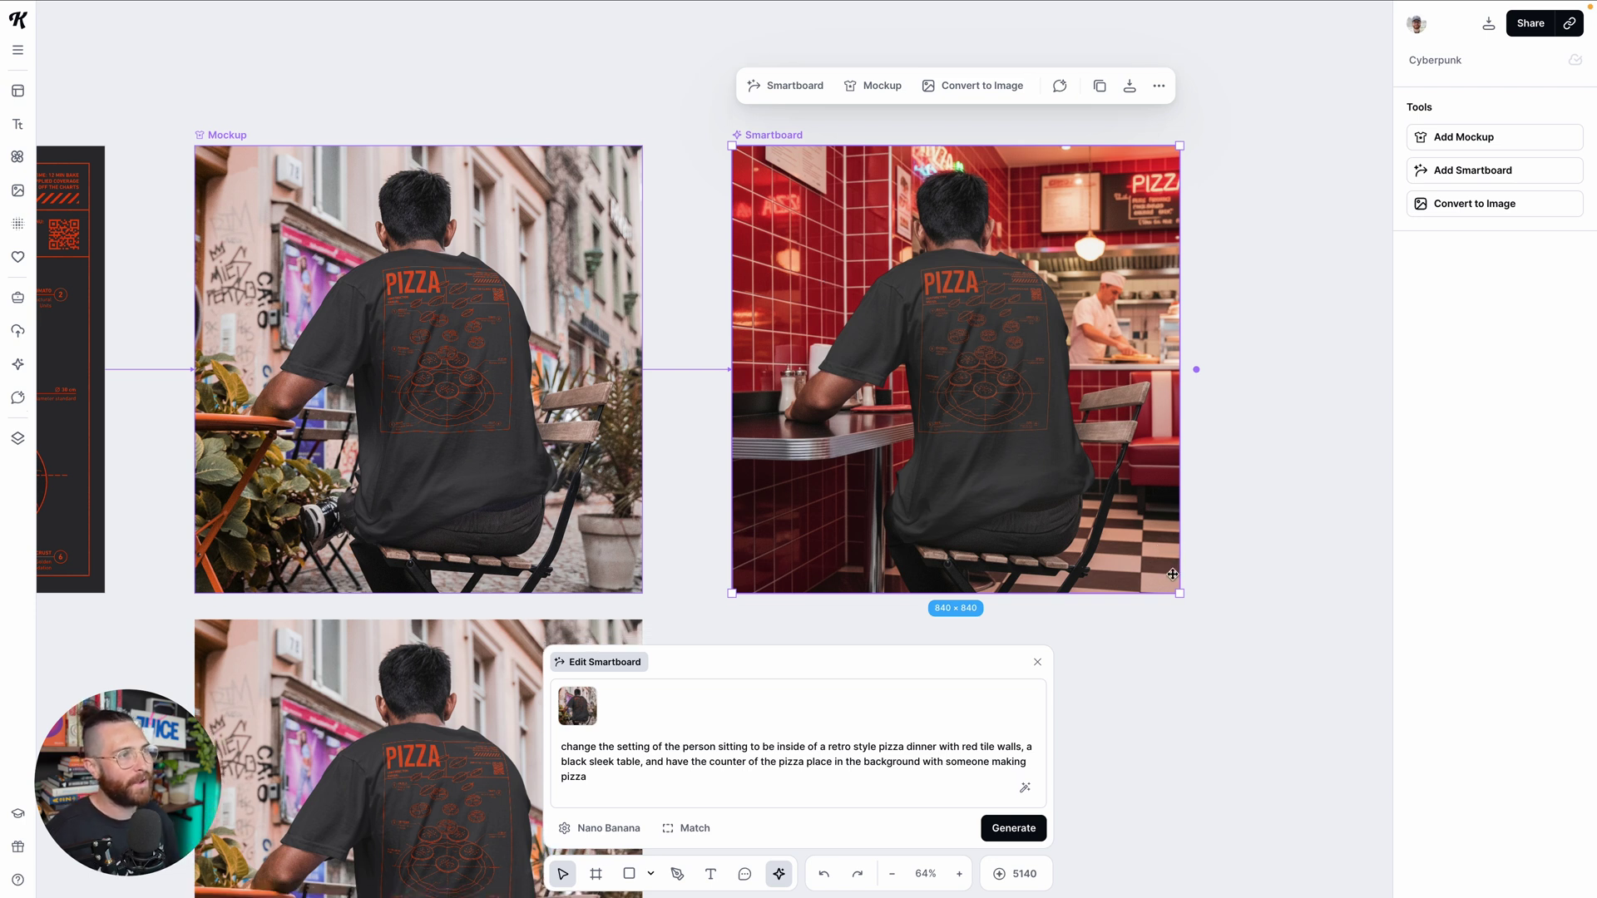
pyautogui.scroll(-2, 1173, 574)
pyautogui.scroll(-3, 1187, 606)
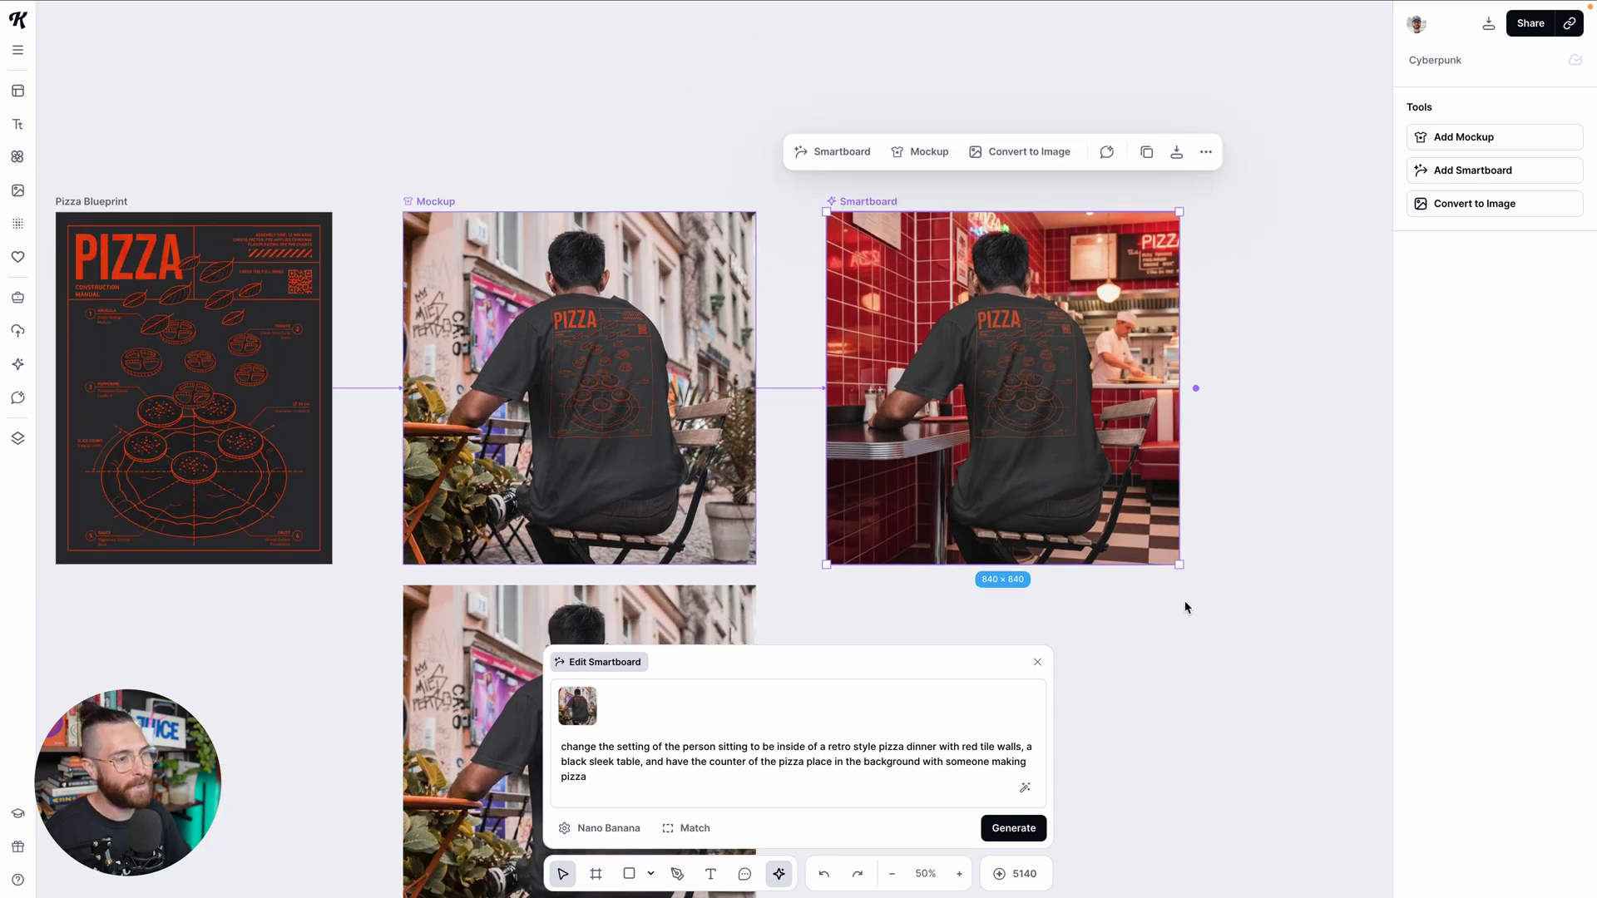
pyautogui.hscroll(2, 1132, 527)
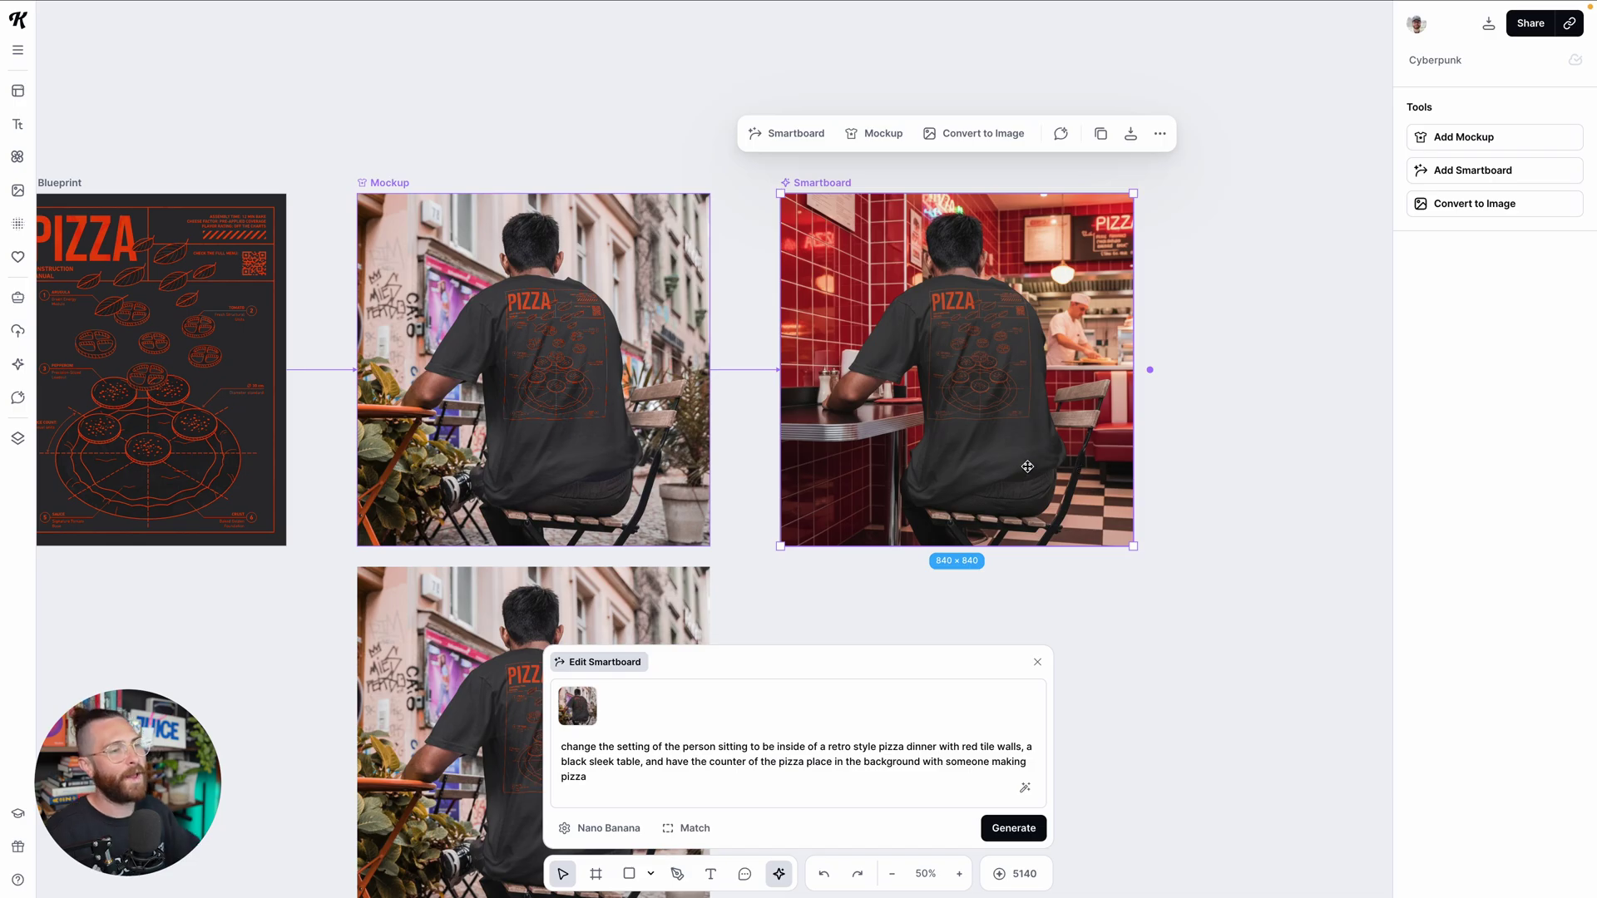
pyautogui.scroll(-2, 1027, 467)
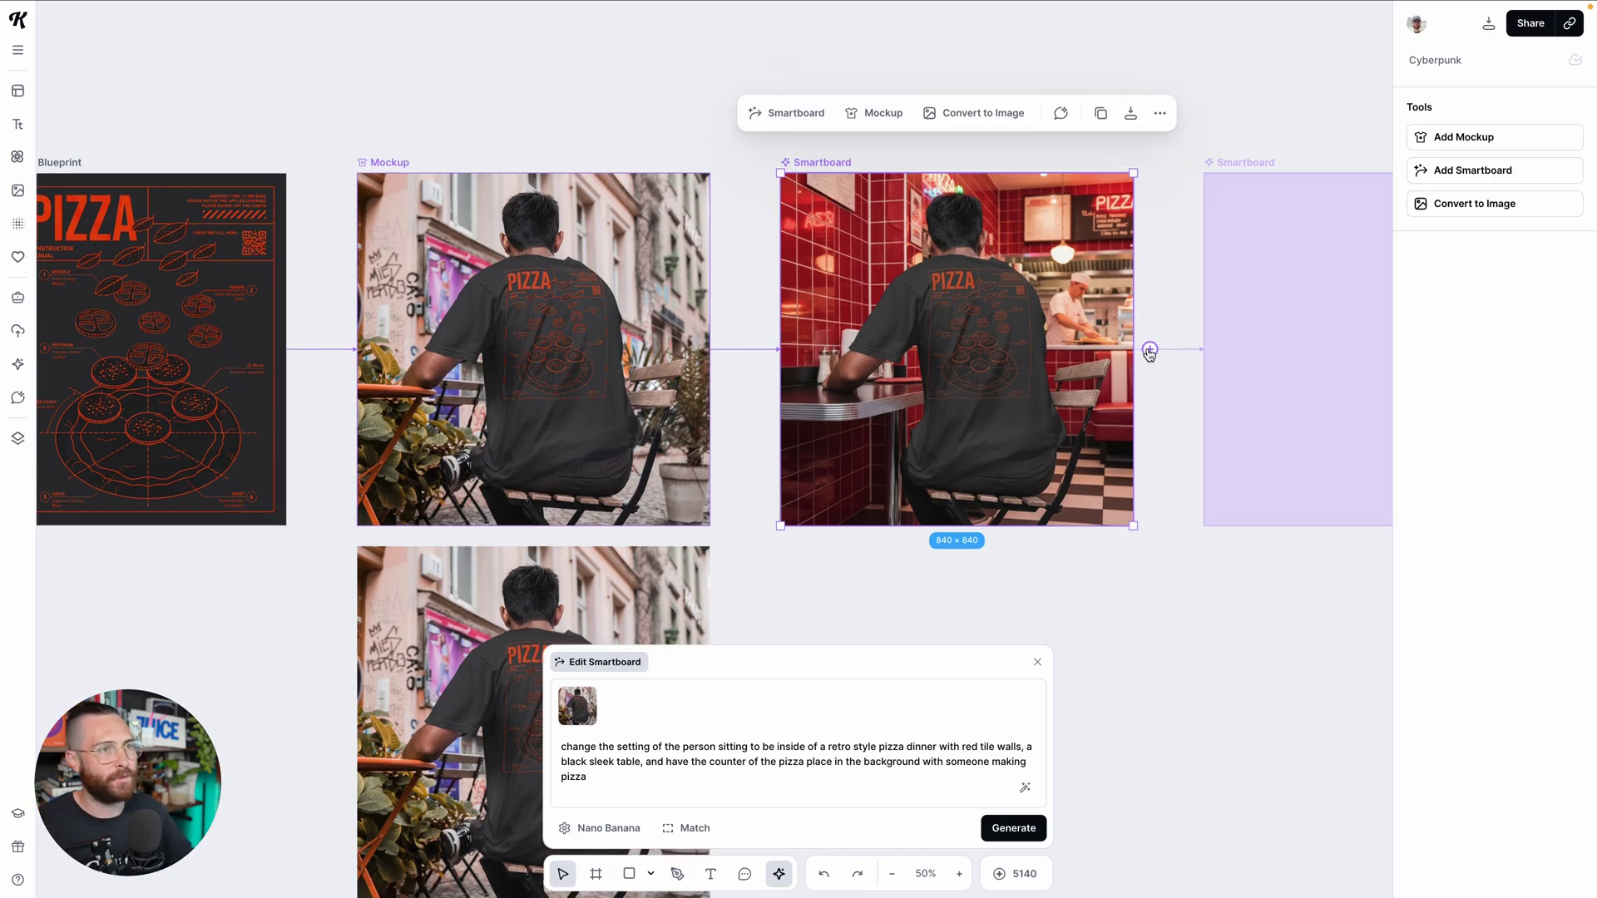
# Add a smartboard after the diner scene and prompt a flat lay of the shirt laying on red tiles
pyautogui.click(1149, 349)
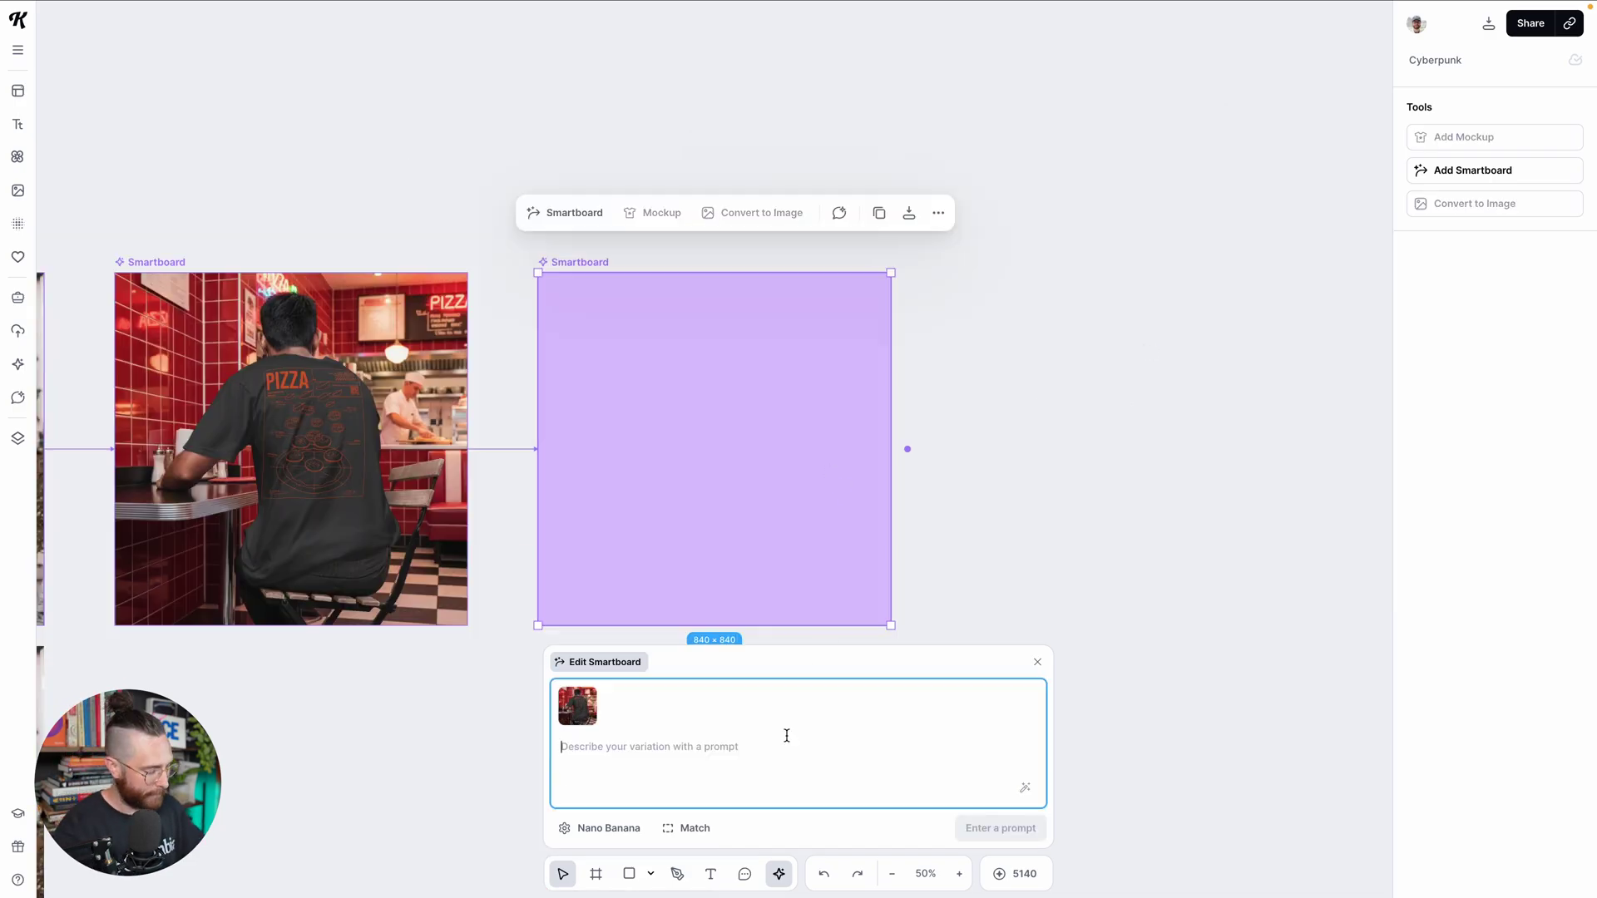
pyautogui.write('extract the t-shirt by itself and create a flat lay of he shi')
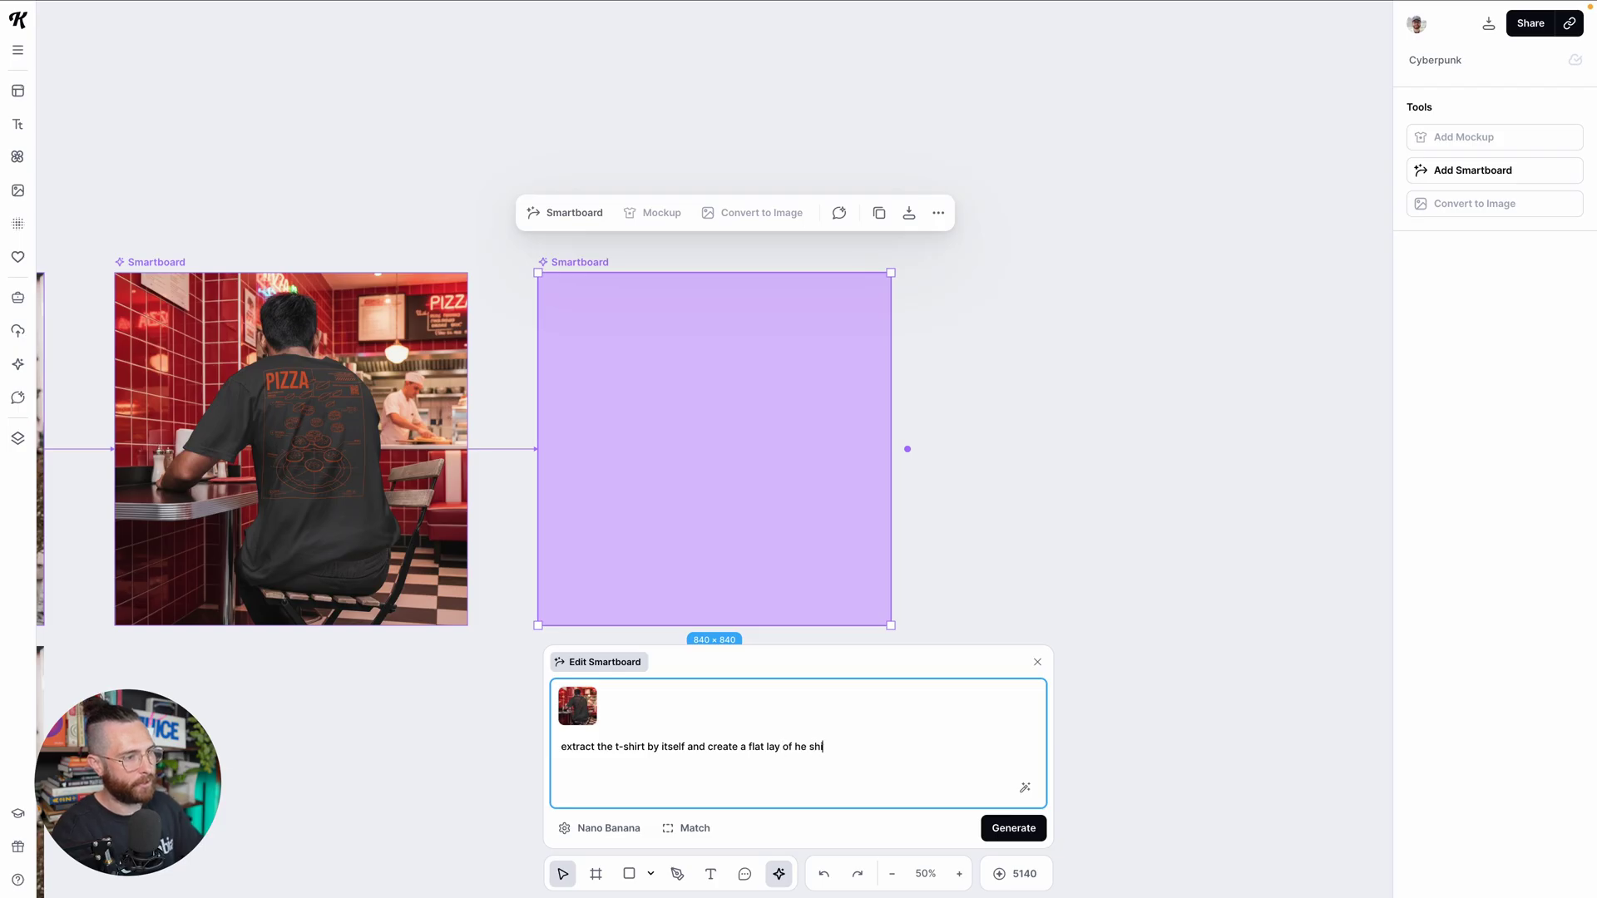
pyautogui.write('rt, laying on')
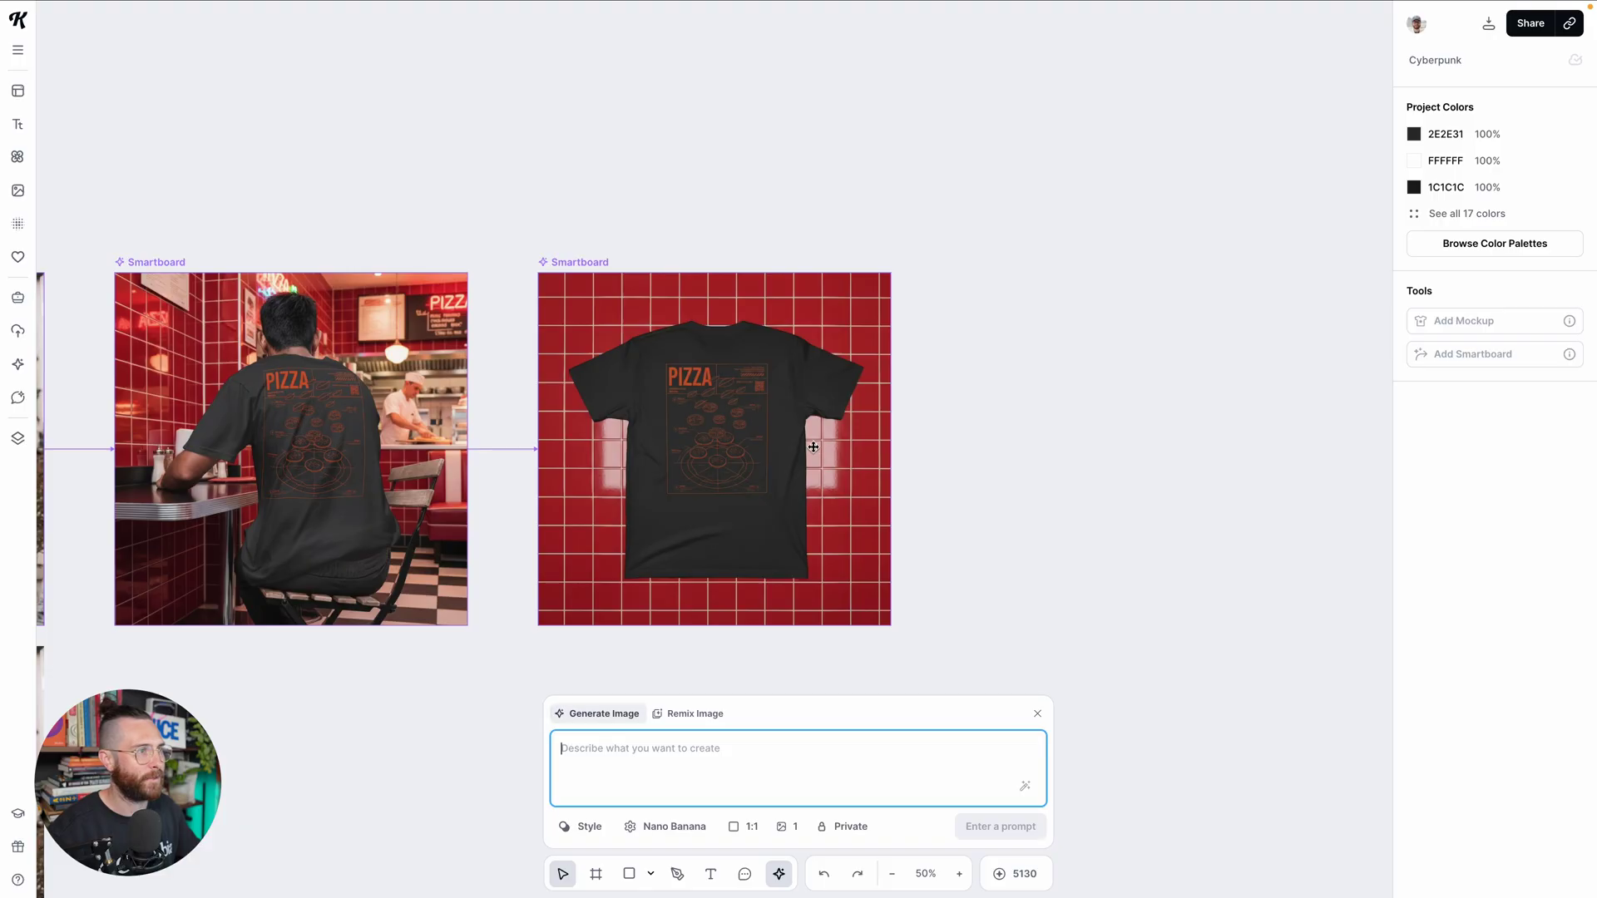
# Zoom out and delete the duplicate copy of the street mockup photo
pyautogui.scroll(-1, 814, 447)
pyautogui.scroll(3, 707, 453)
pyautogui.scroll(-2, 593, 460)
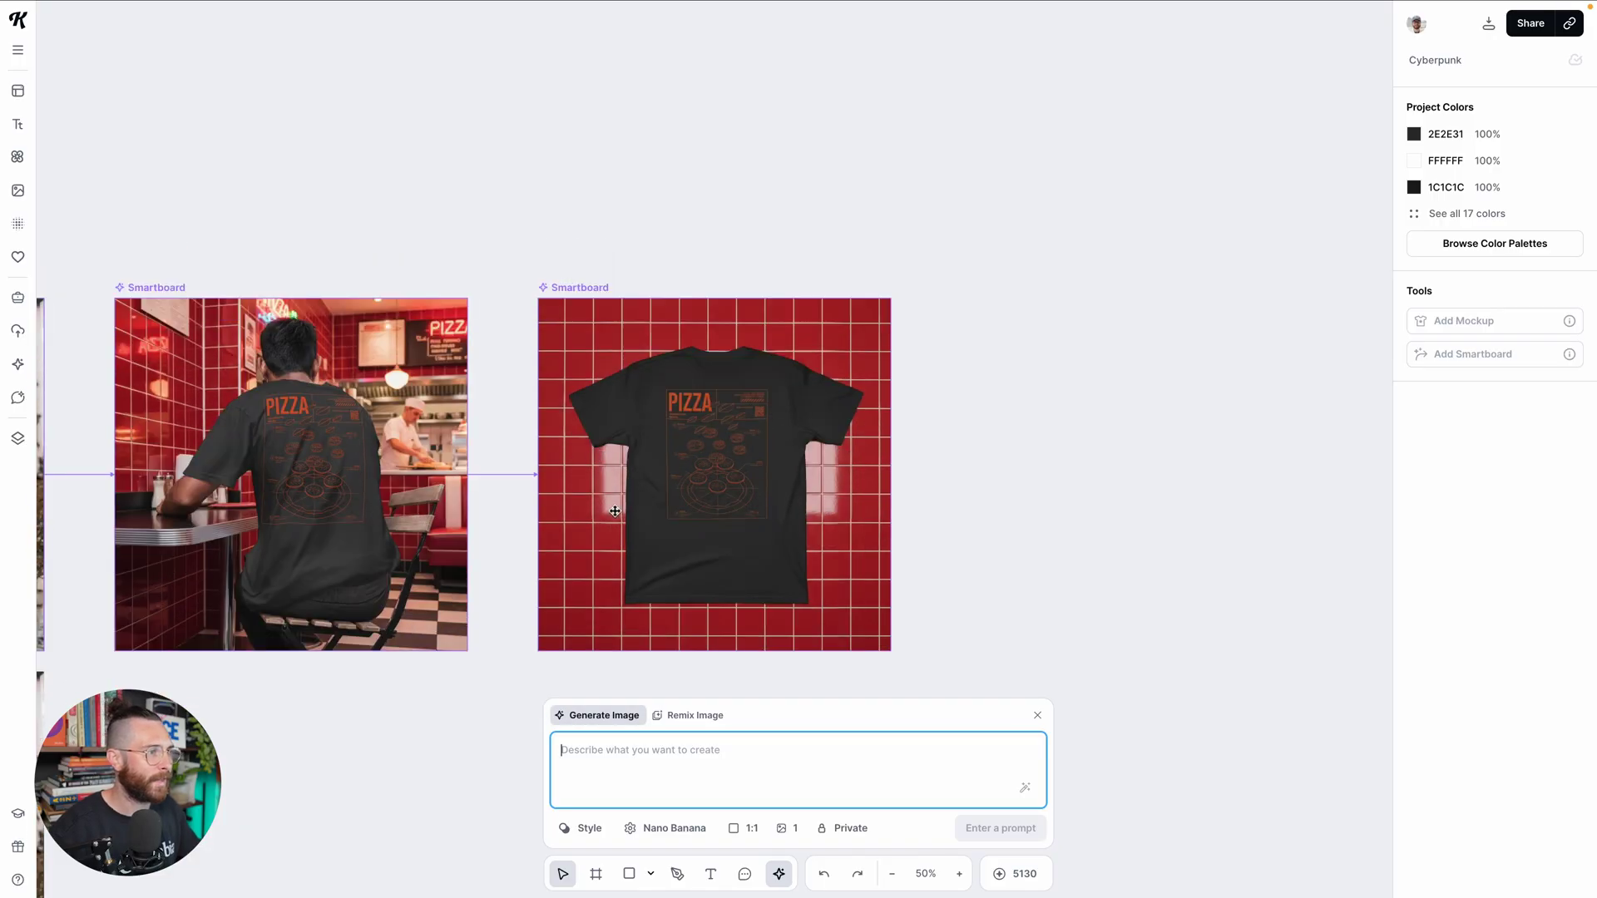
pyautogui.scroll(3, 737, 495)
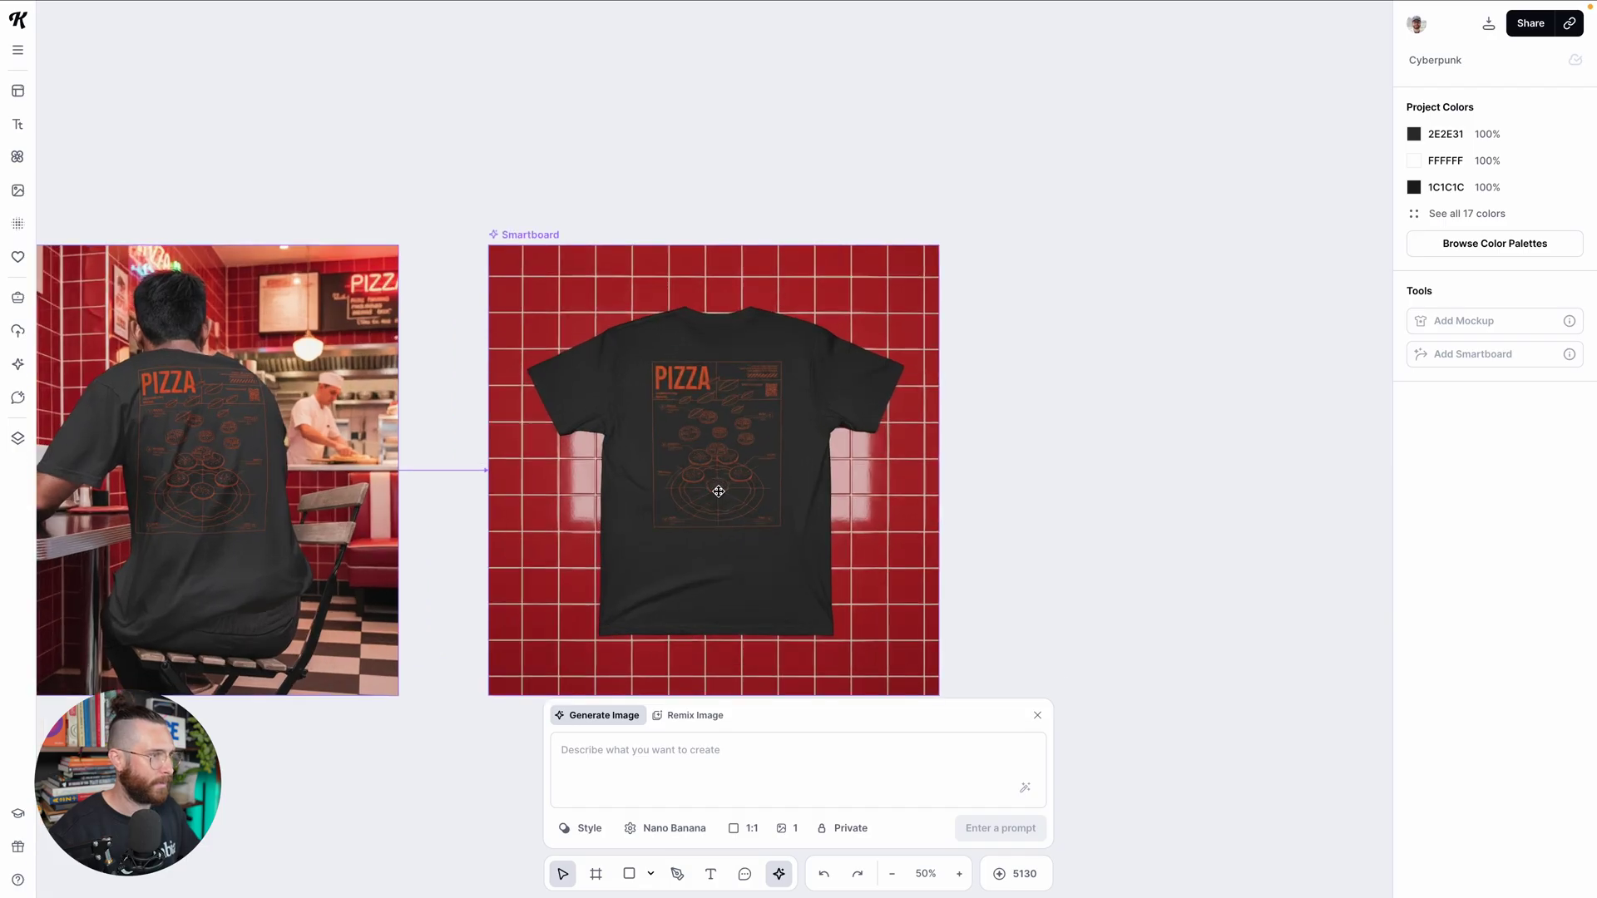
pyautogui.scroll(-1, 861, 476)
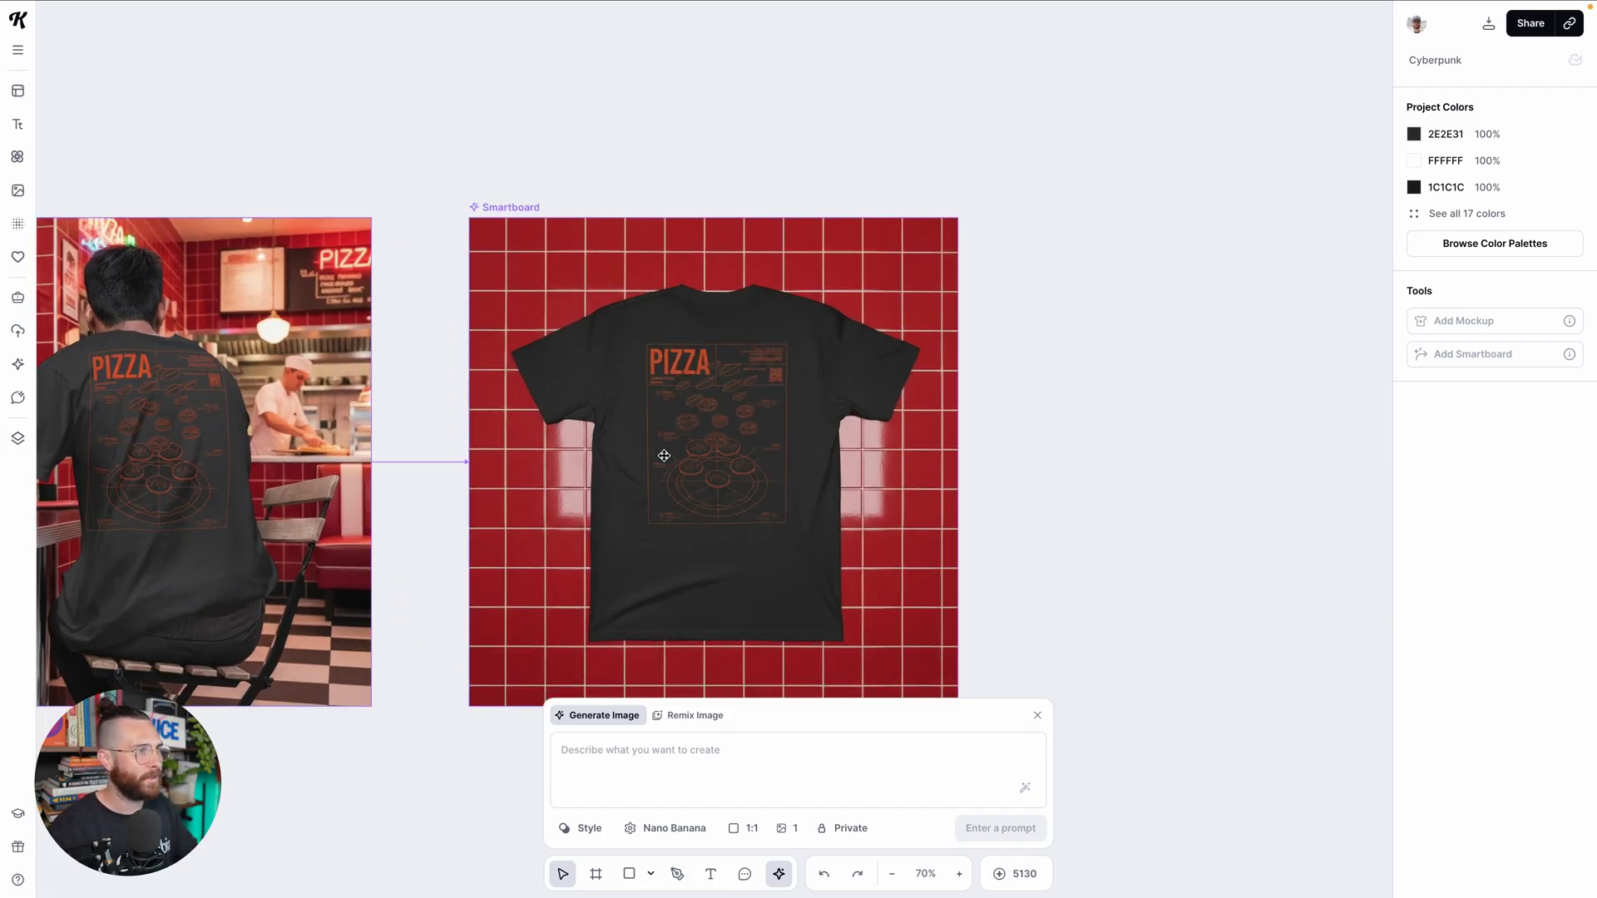
pyautogui.scroll(-2, 663, 456)
pyautogui.scroll(-5, 600, 512)
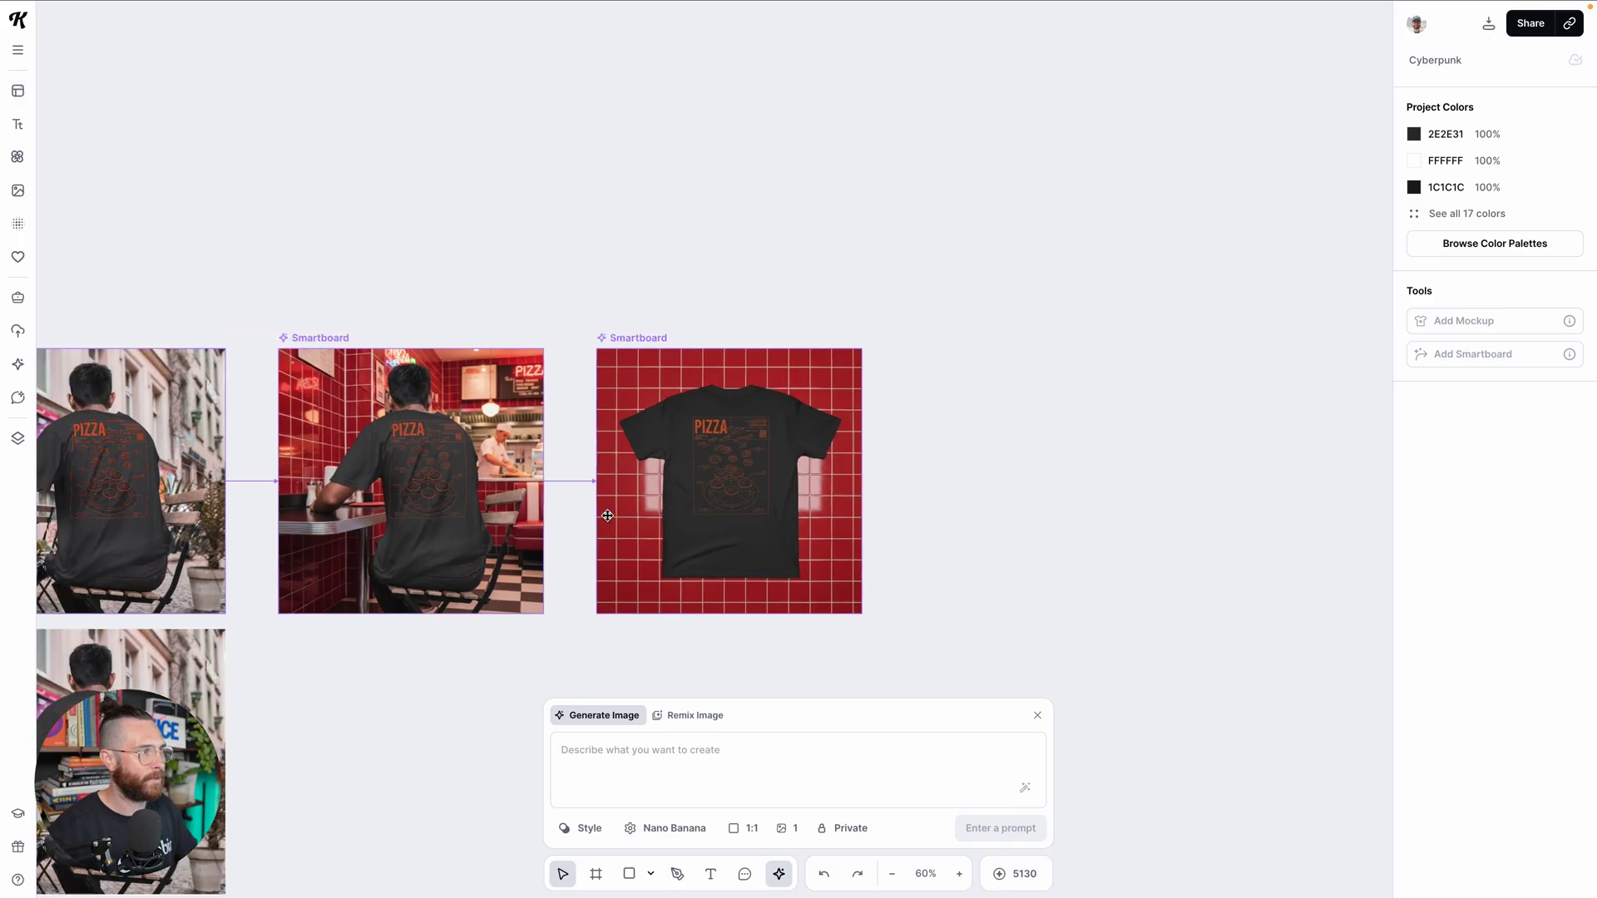
pyautogui.click(291, 807)
pyautogui.press('Delete')
pyautogui.hotkey('shift', '1')
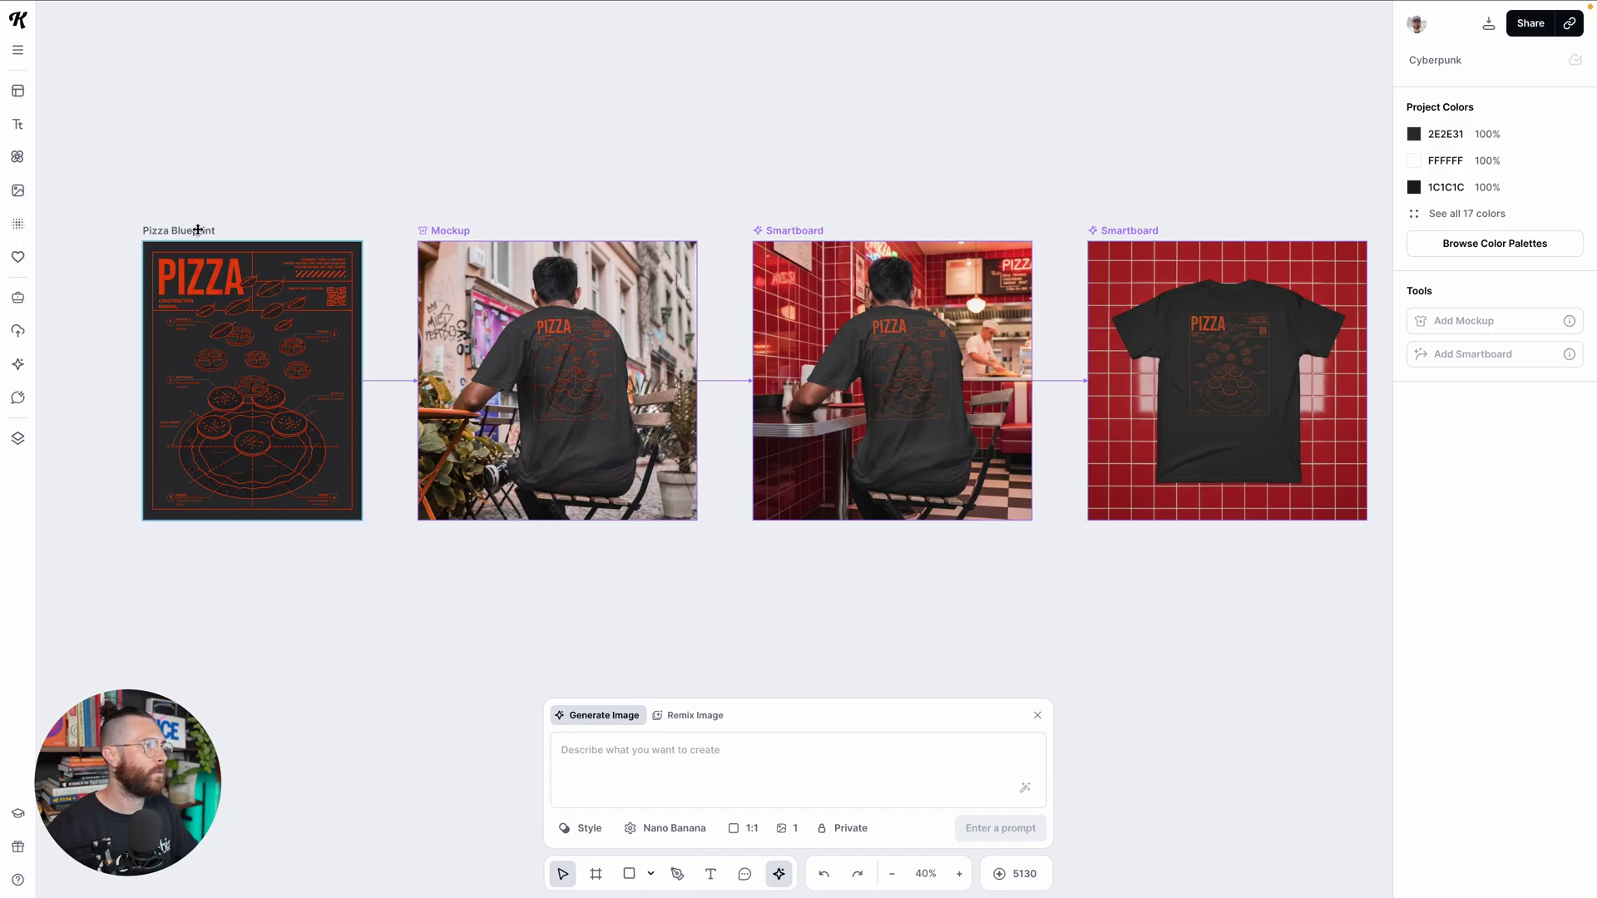
pyautogui.click(197, 231)
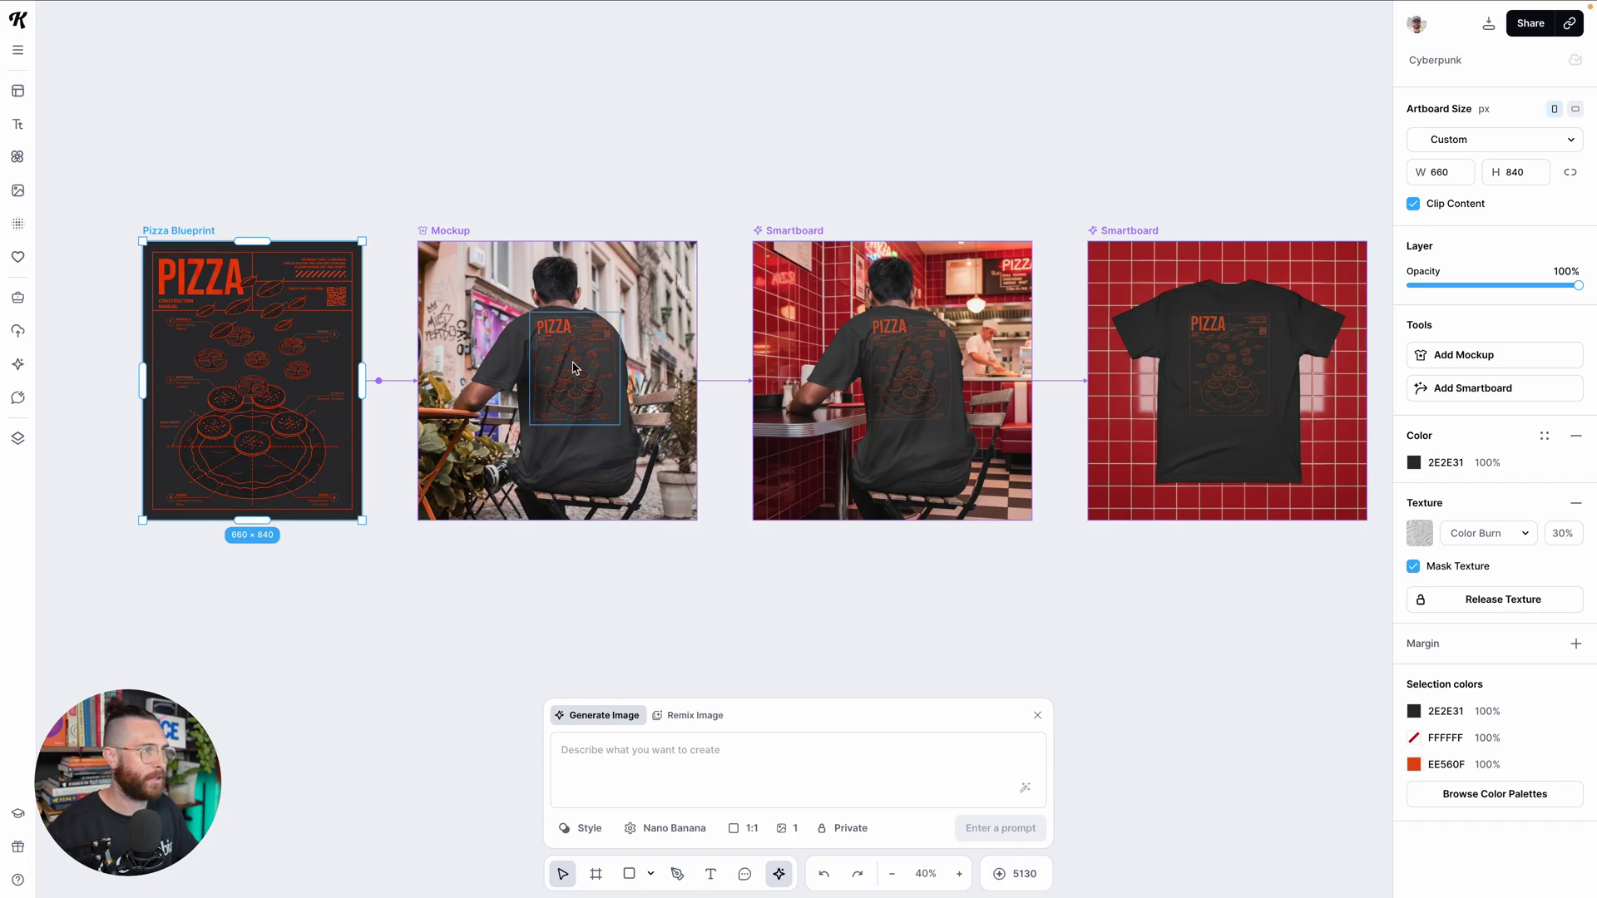
pyautogui.scroll(2, 613, 396)
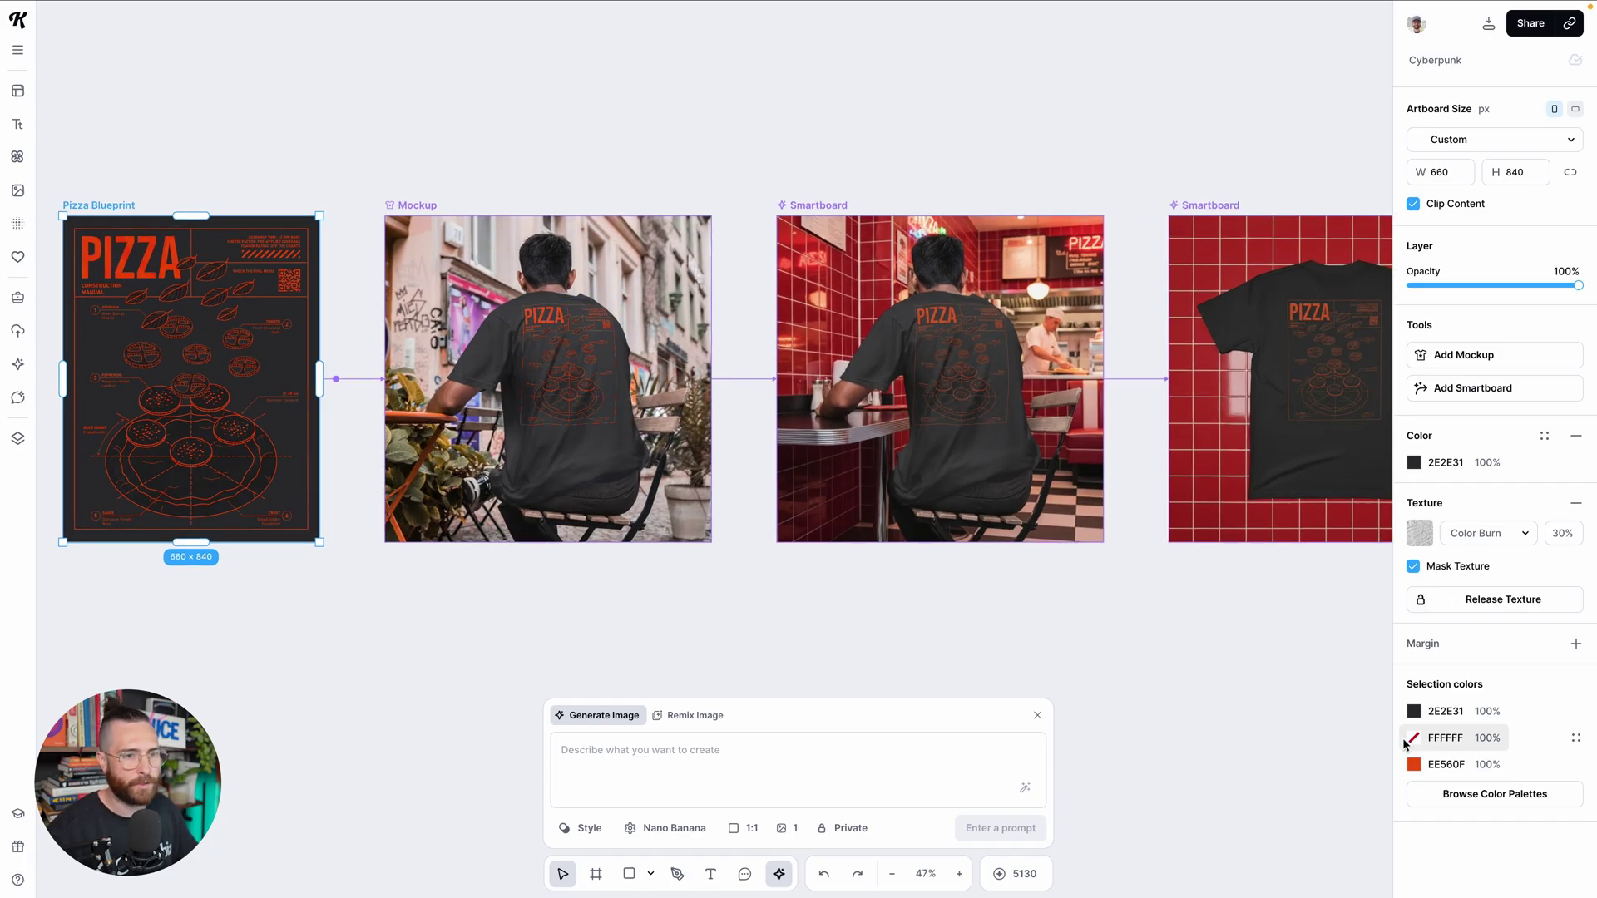
# Change the blueprint's orange EE560F selection colour to yellow FAD038
pyautogui.click(1415, 763)
pyautogui.moveTo(1207, 711); pyautogui.dragTo(1222, 715)
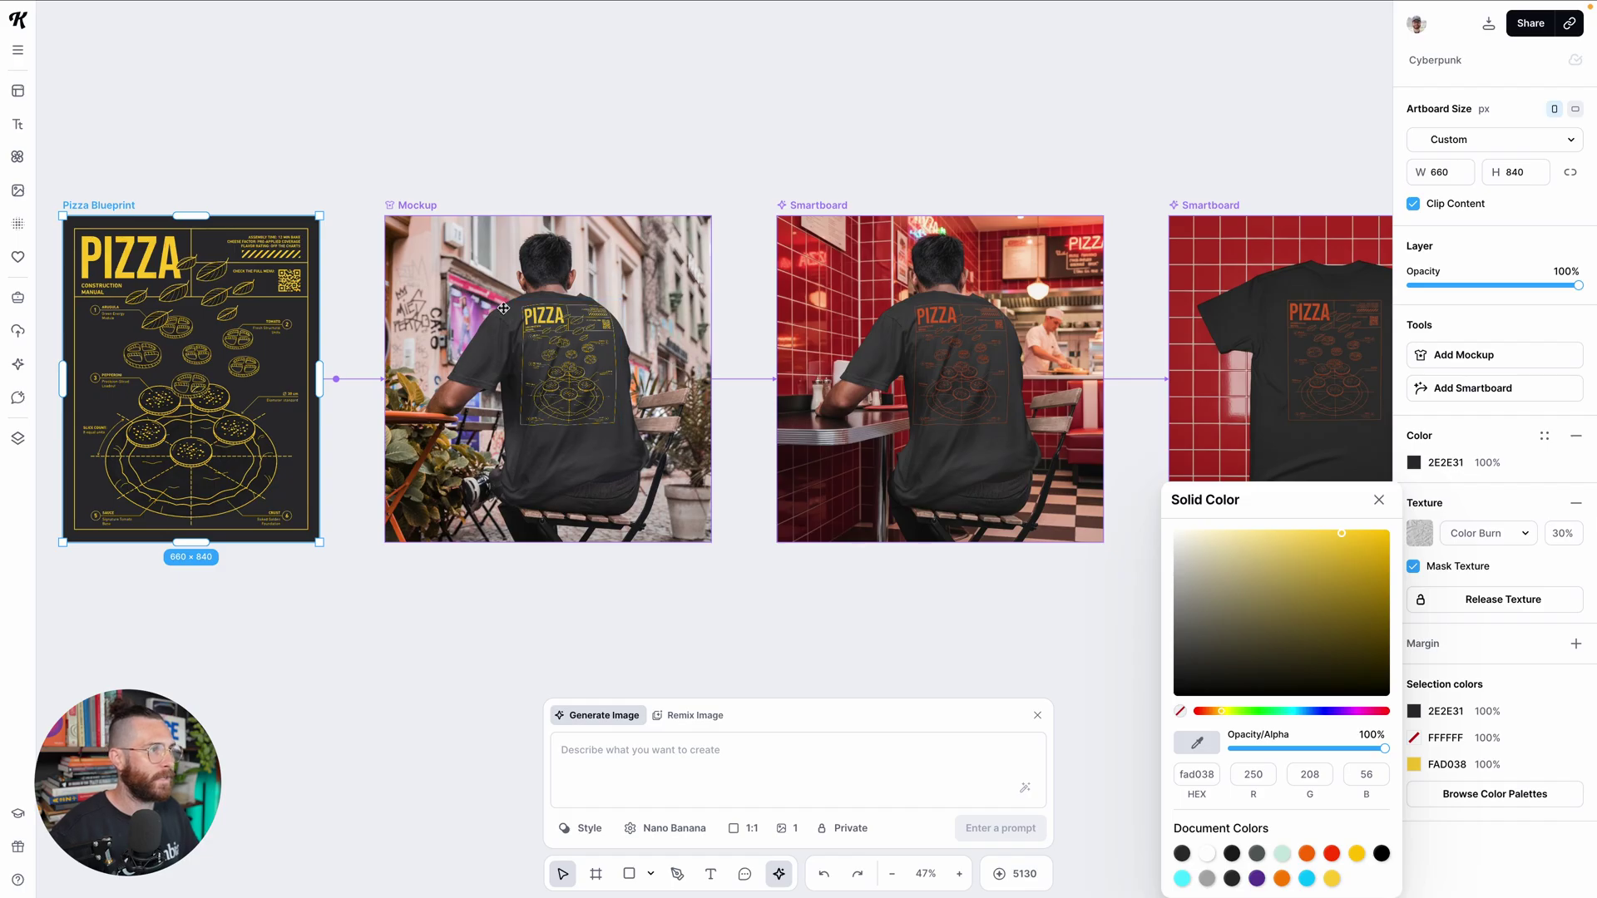
pyautogui.click(822, 203)
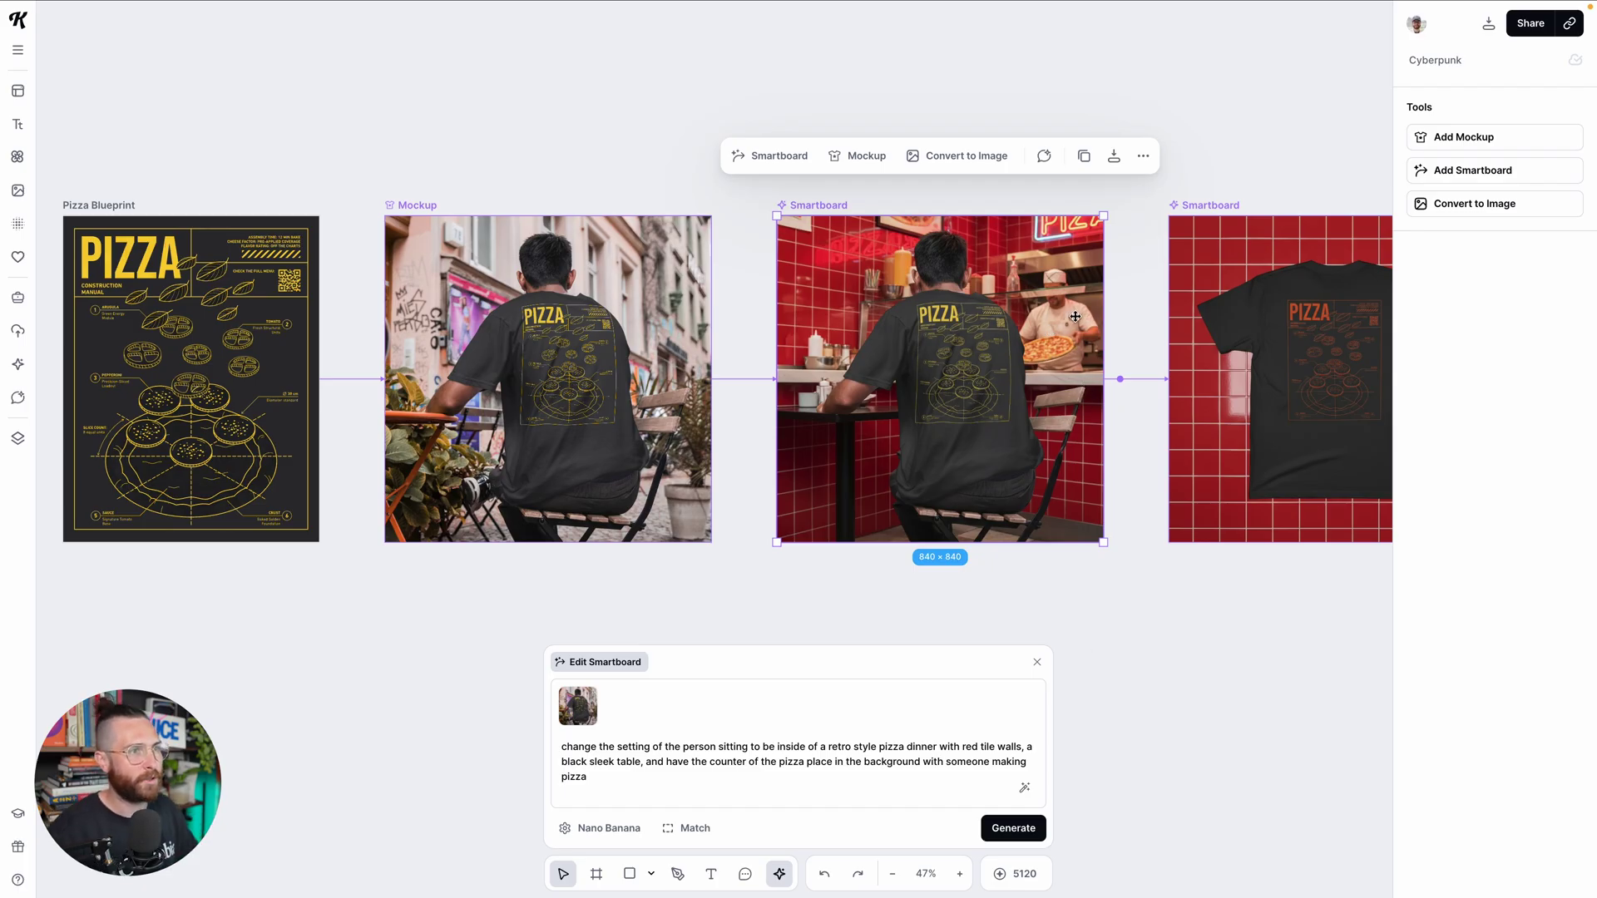
# Pan across the canvas as the diner scene regenerates with the yellow pizza design
pyautogui.scroll(2, 1073, 351)
pyautogui.scroll(-2, 1046, 354)
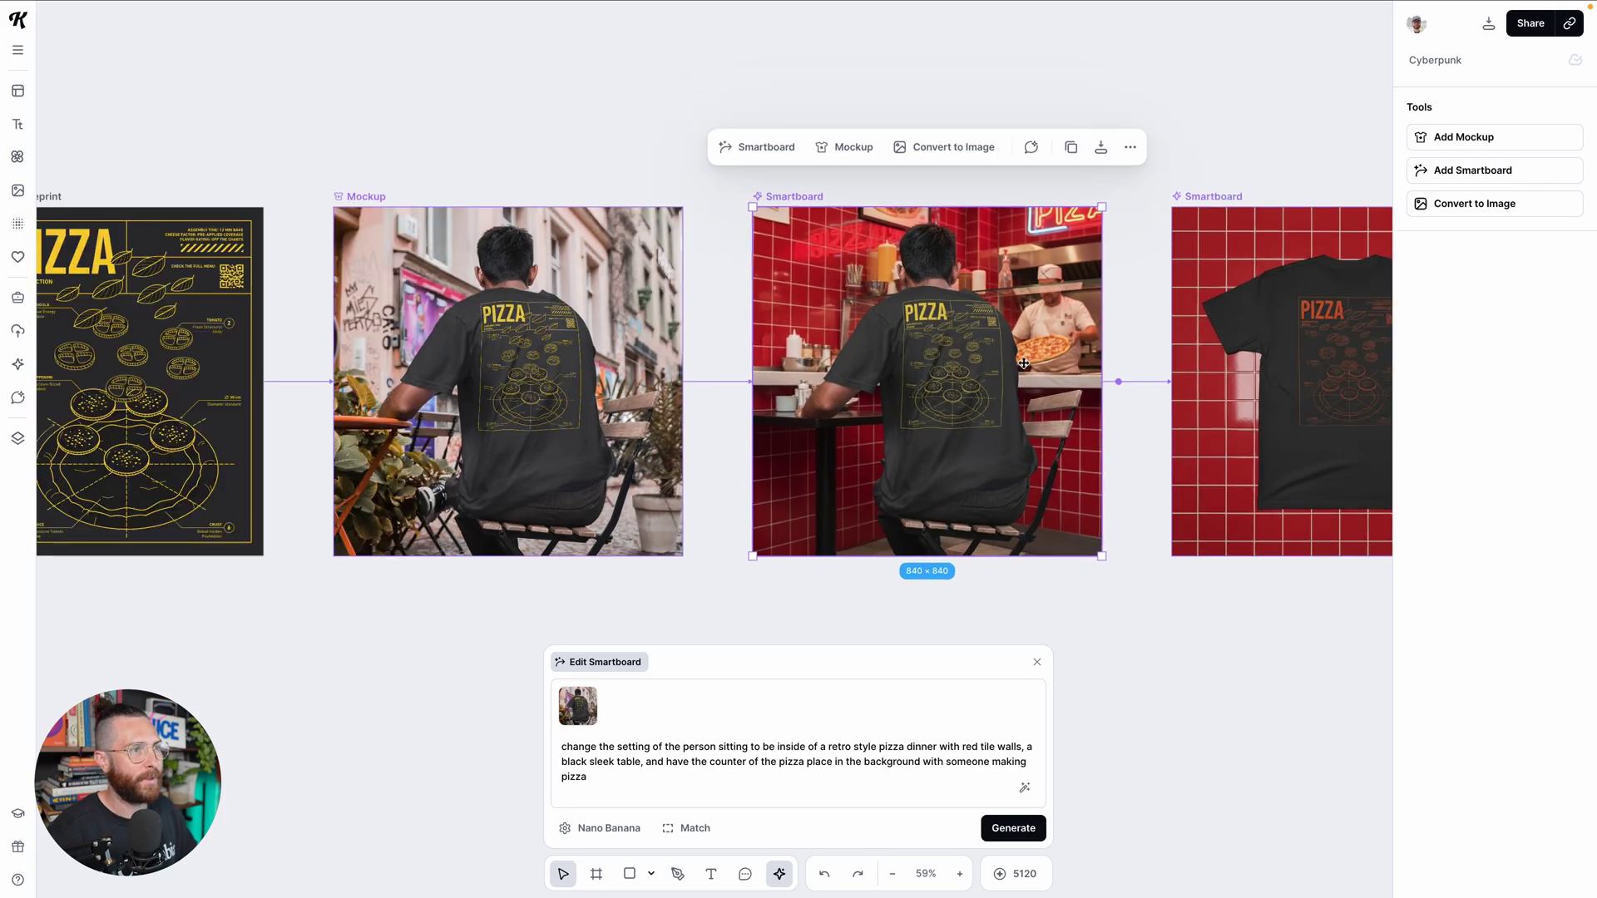
pyautogui.scroll(-1, 939, 325)
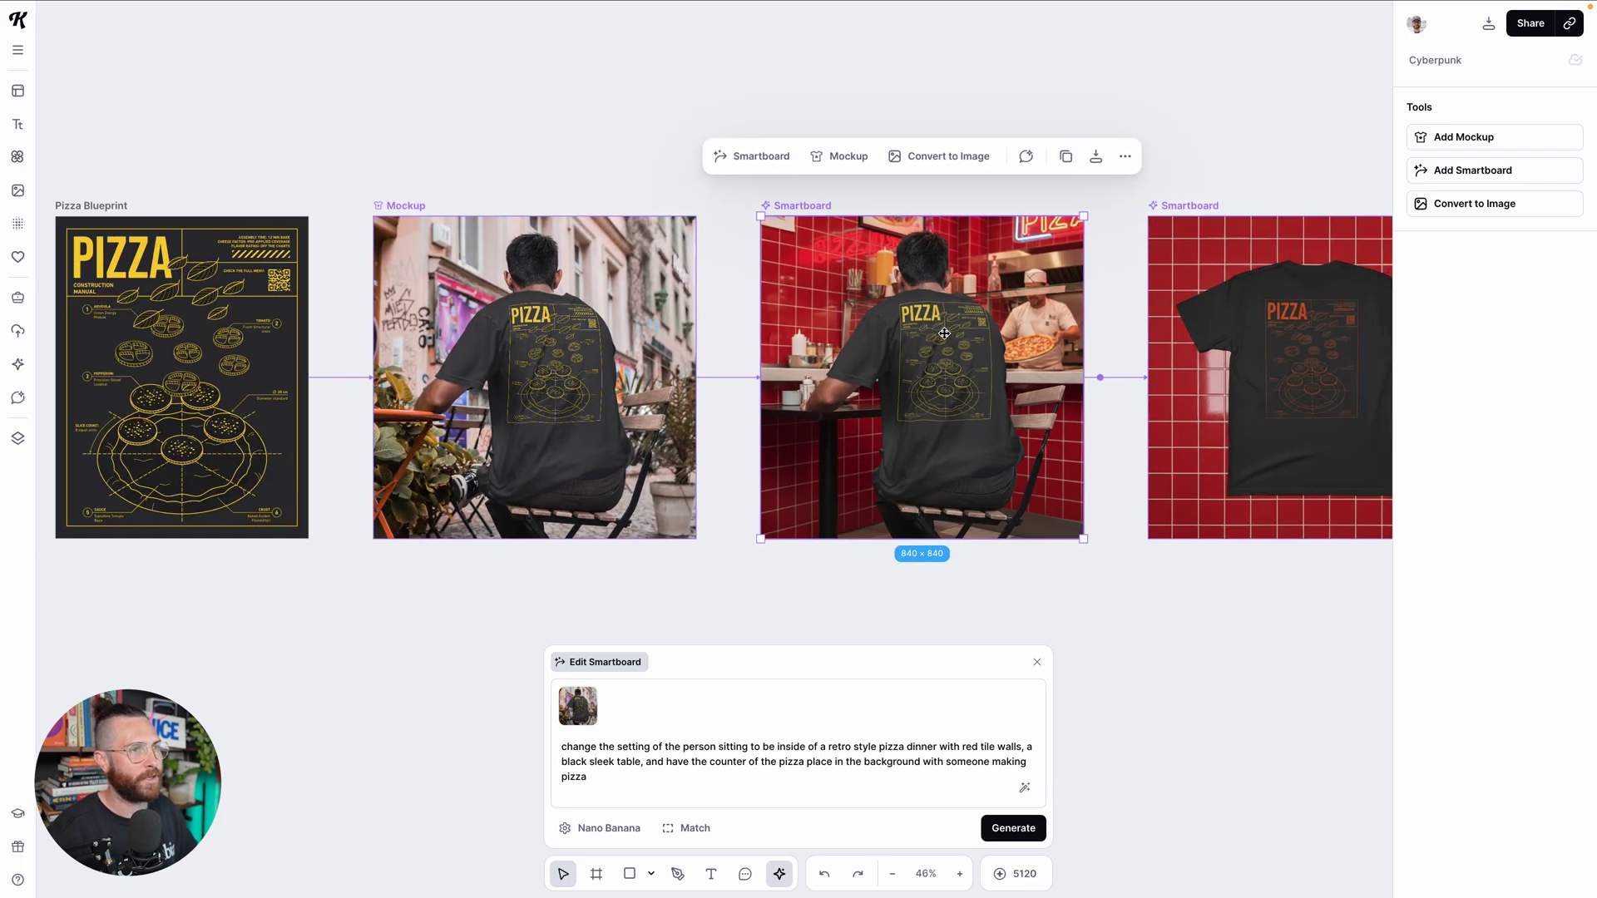
pyautogui.hscroll(5, 944, 333)
pyautogui.click(965, 206)
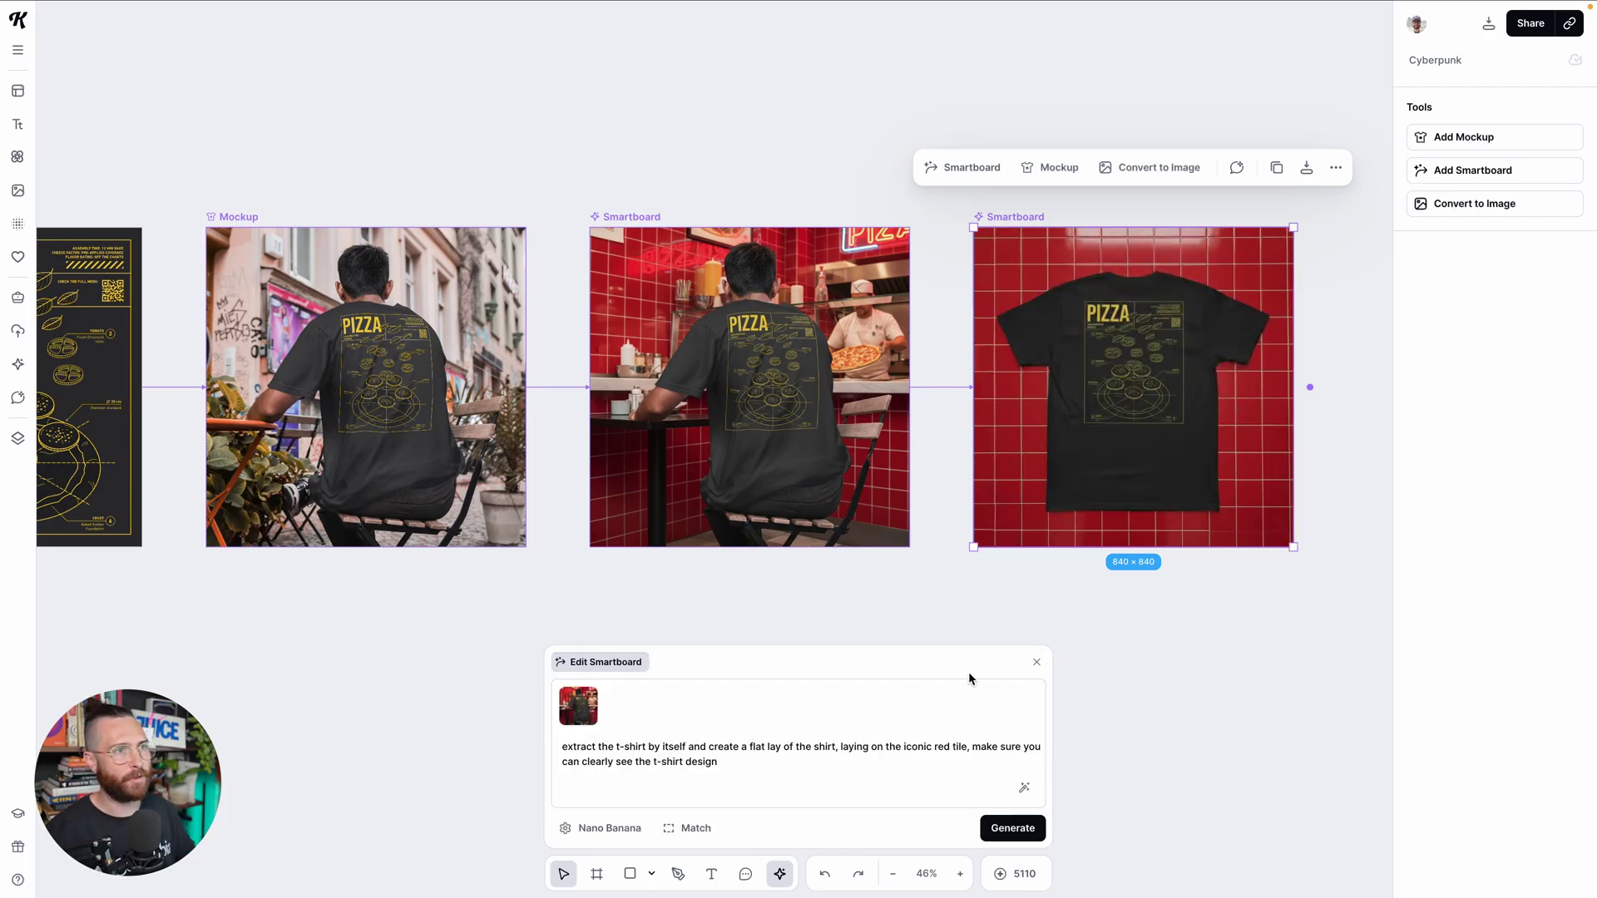
# Scroll back across the canvas to the Pizza Blueprint board while the flat lay regenerates
pyautogui.scroll(2, 1116, 492)
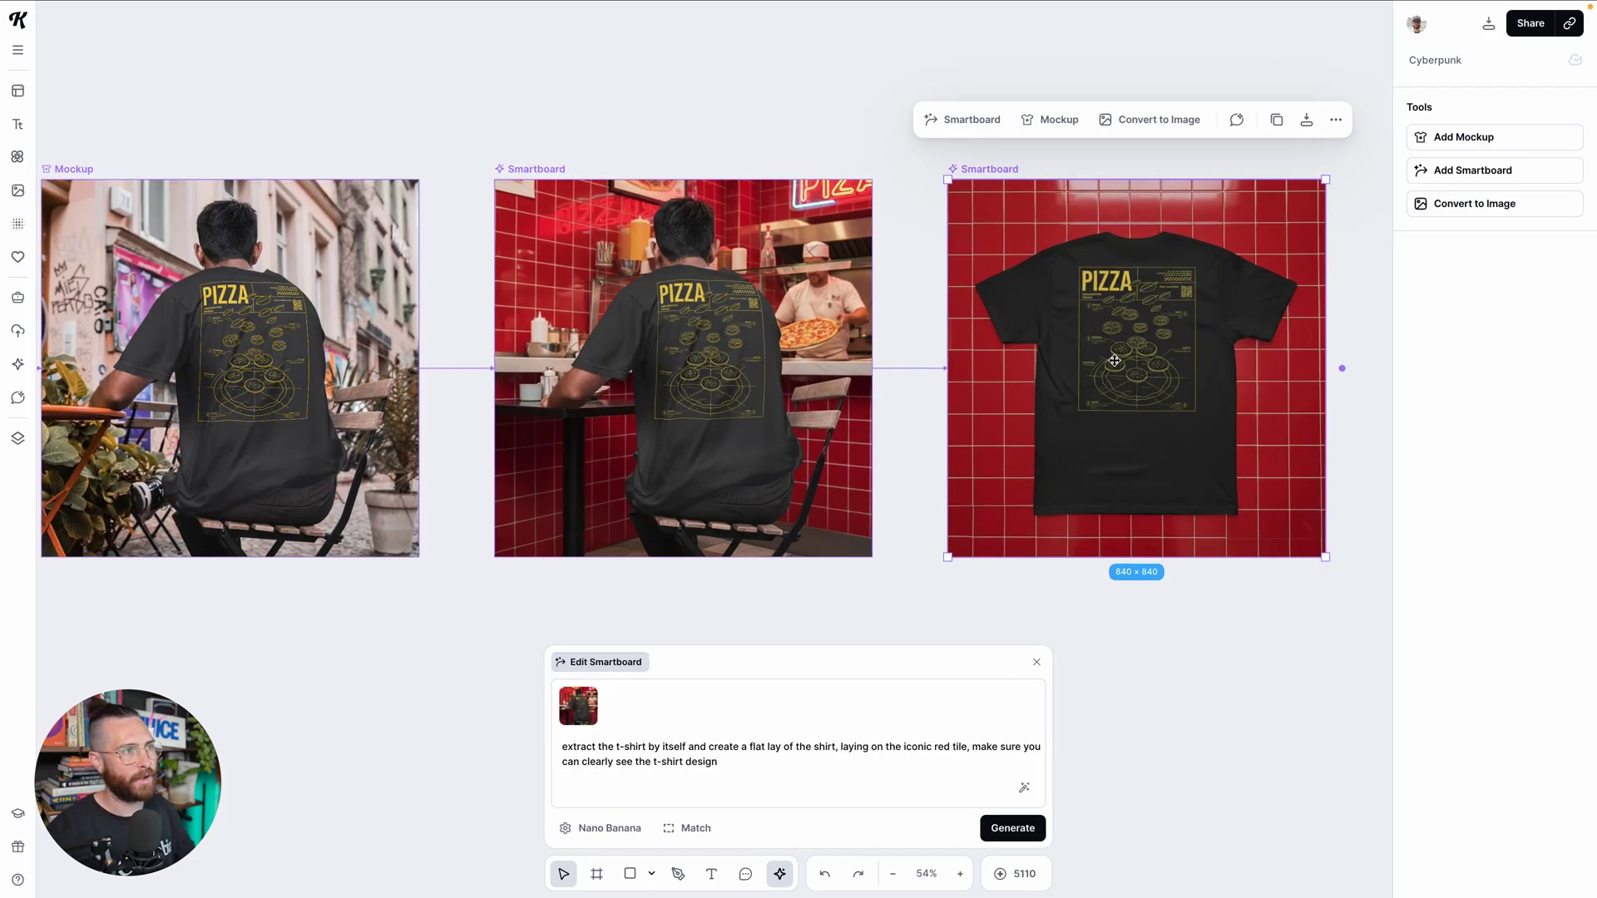
pyautogui.scroll(-1, 1114, 360)
pyautogui.hscroll(-2, 976, 475)
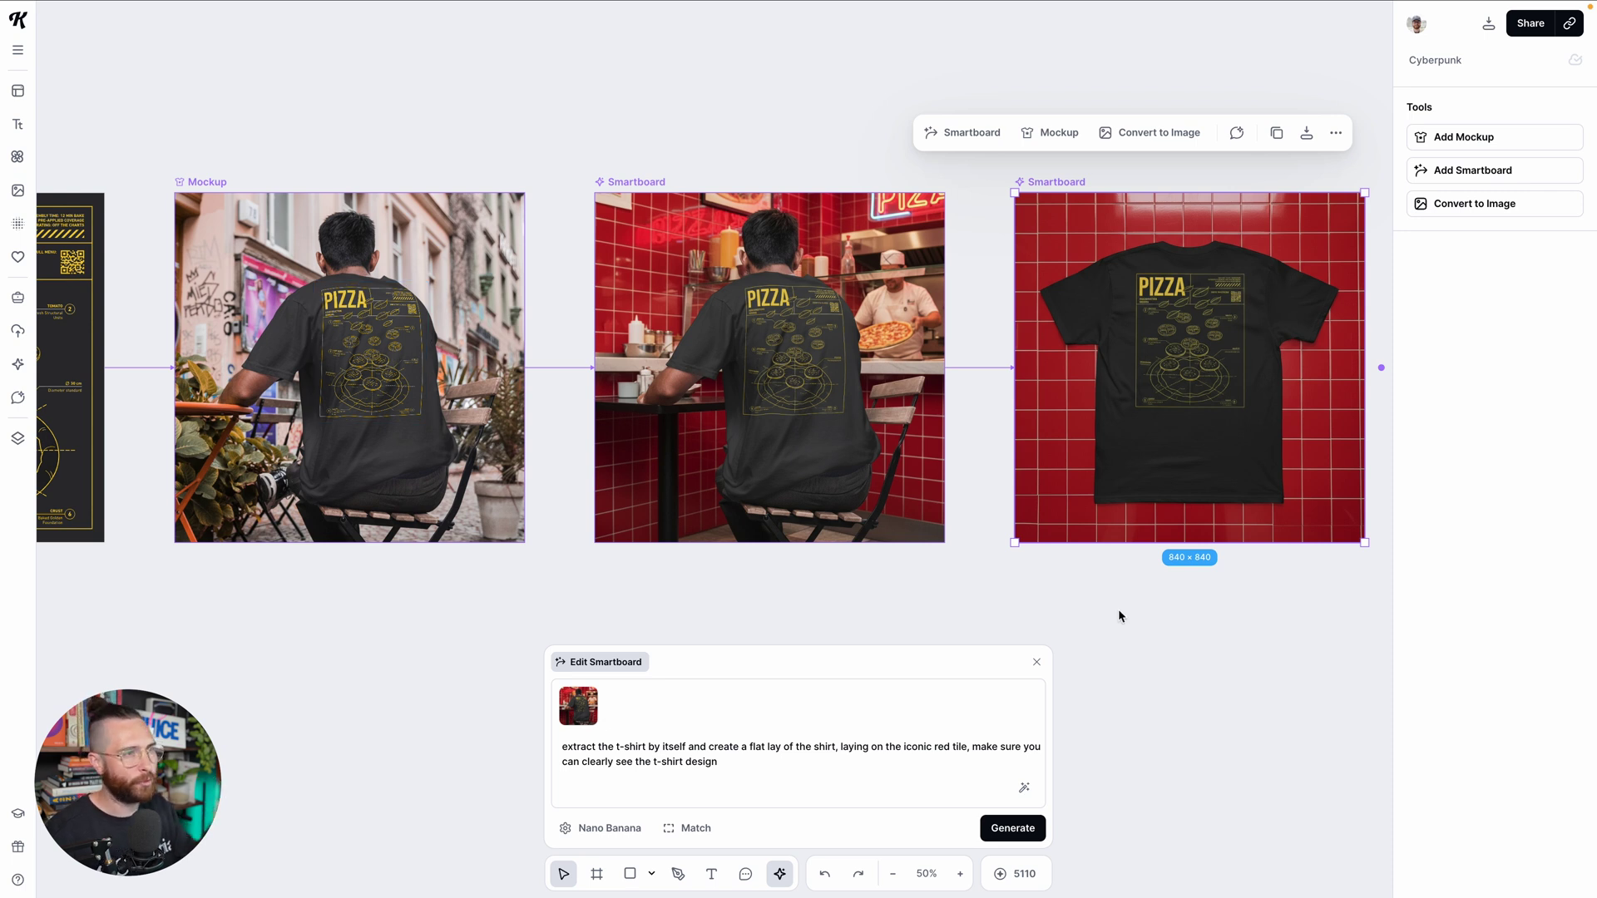
pyautogui.scroll(-1, 1119, 613)
pyautogui.hscroll(-3, 1118, 608)
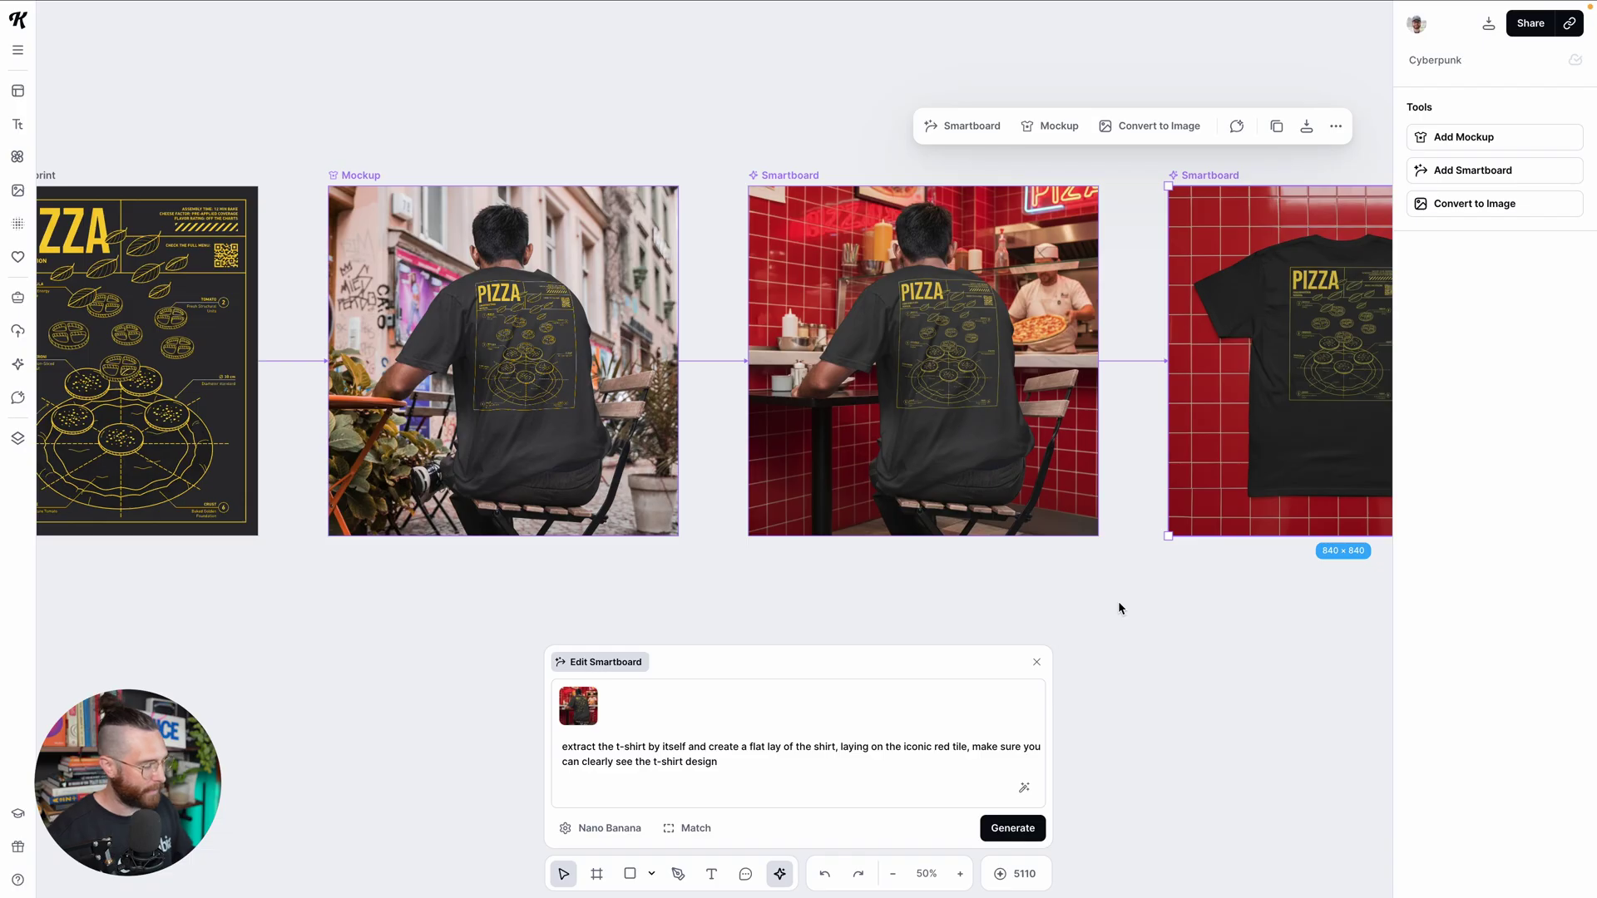
pyautogui.scroll(-1, 1119, 607)
pyautogui.hscroll(-1, 1120, 606)
pyautogui.hscroll(-6, 428, 410)
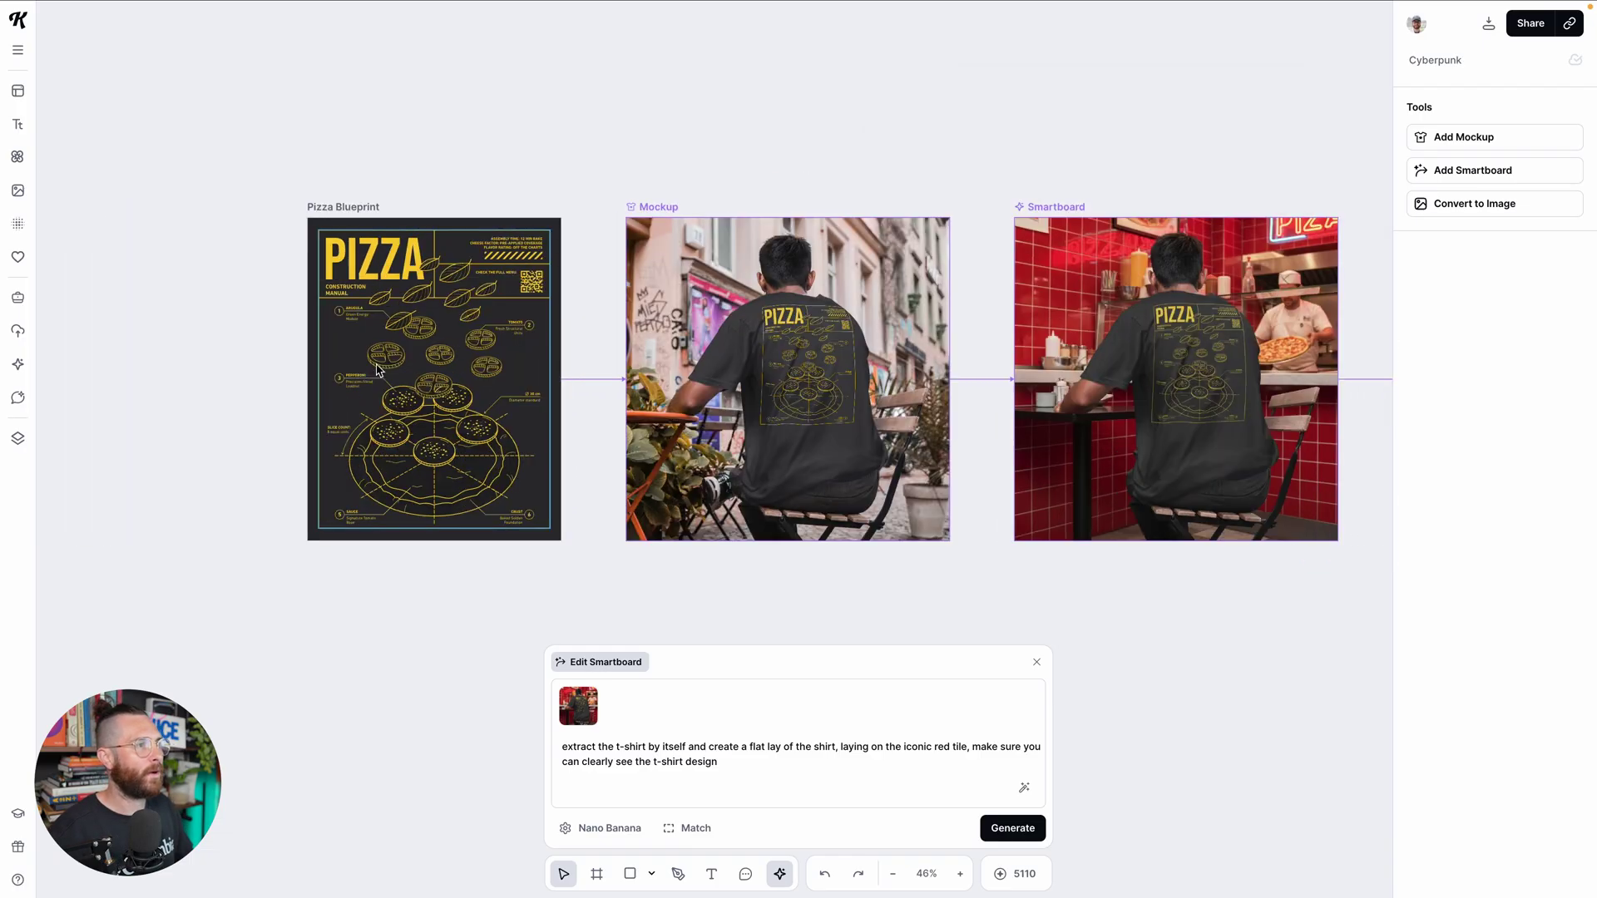
pyautogui.scroll(3, 480, 370)
# Replace the PIZZA title with LATTE, then undo back to PIZZA and zoom out to all boards
pyautogui.scroll(2, 480, 370)
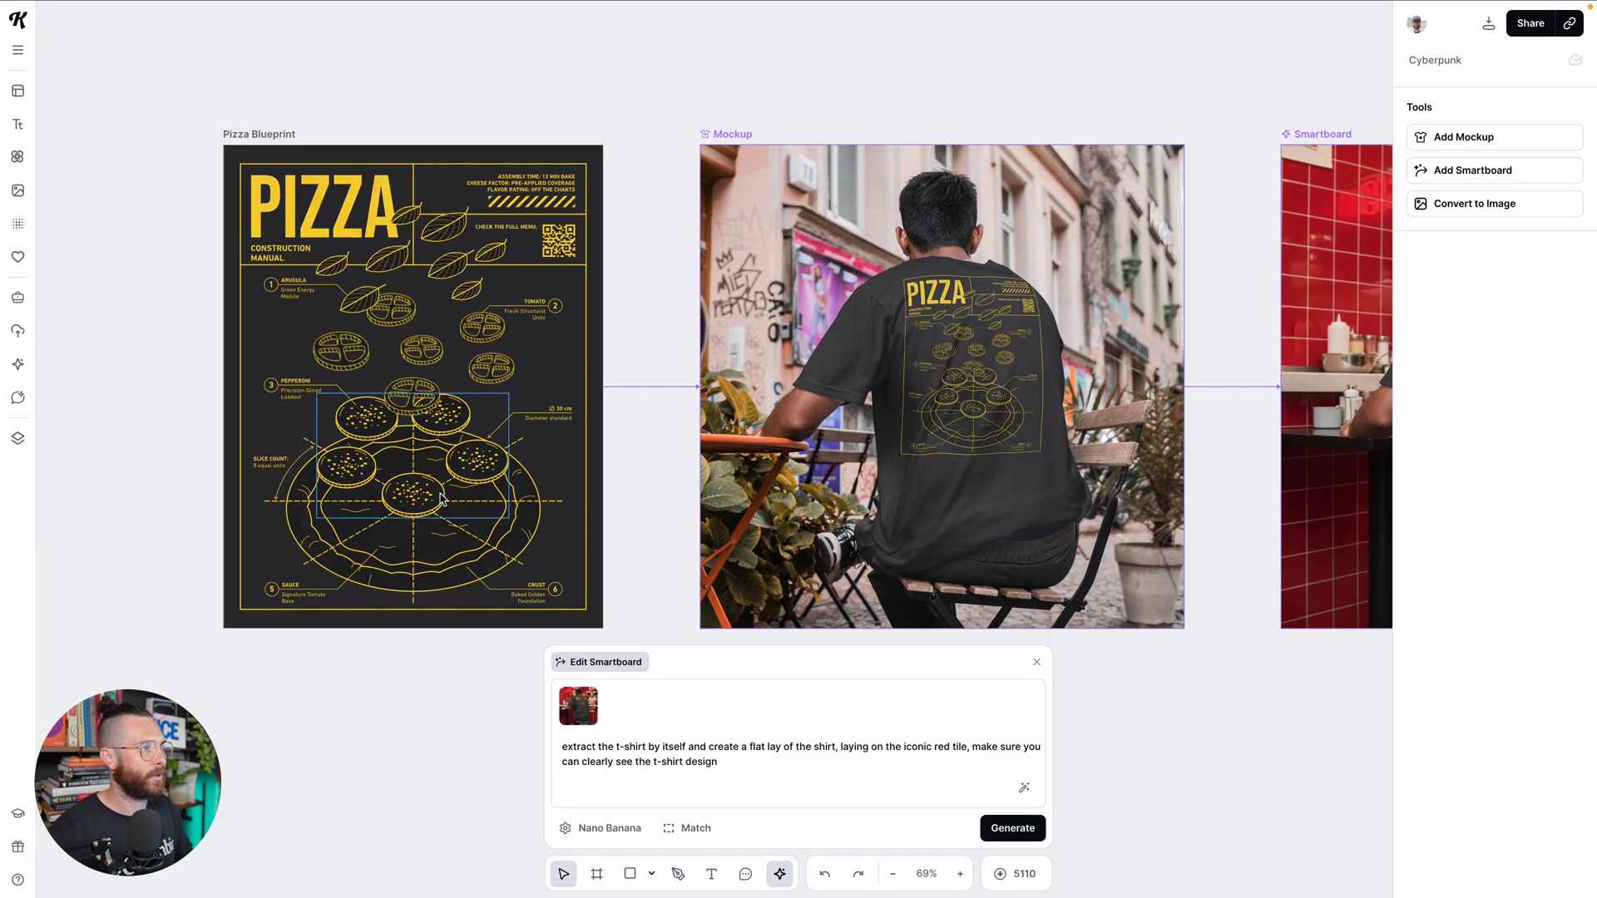
pyautogui.click(320, 229)
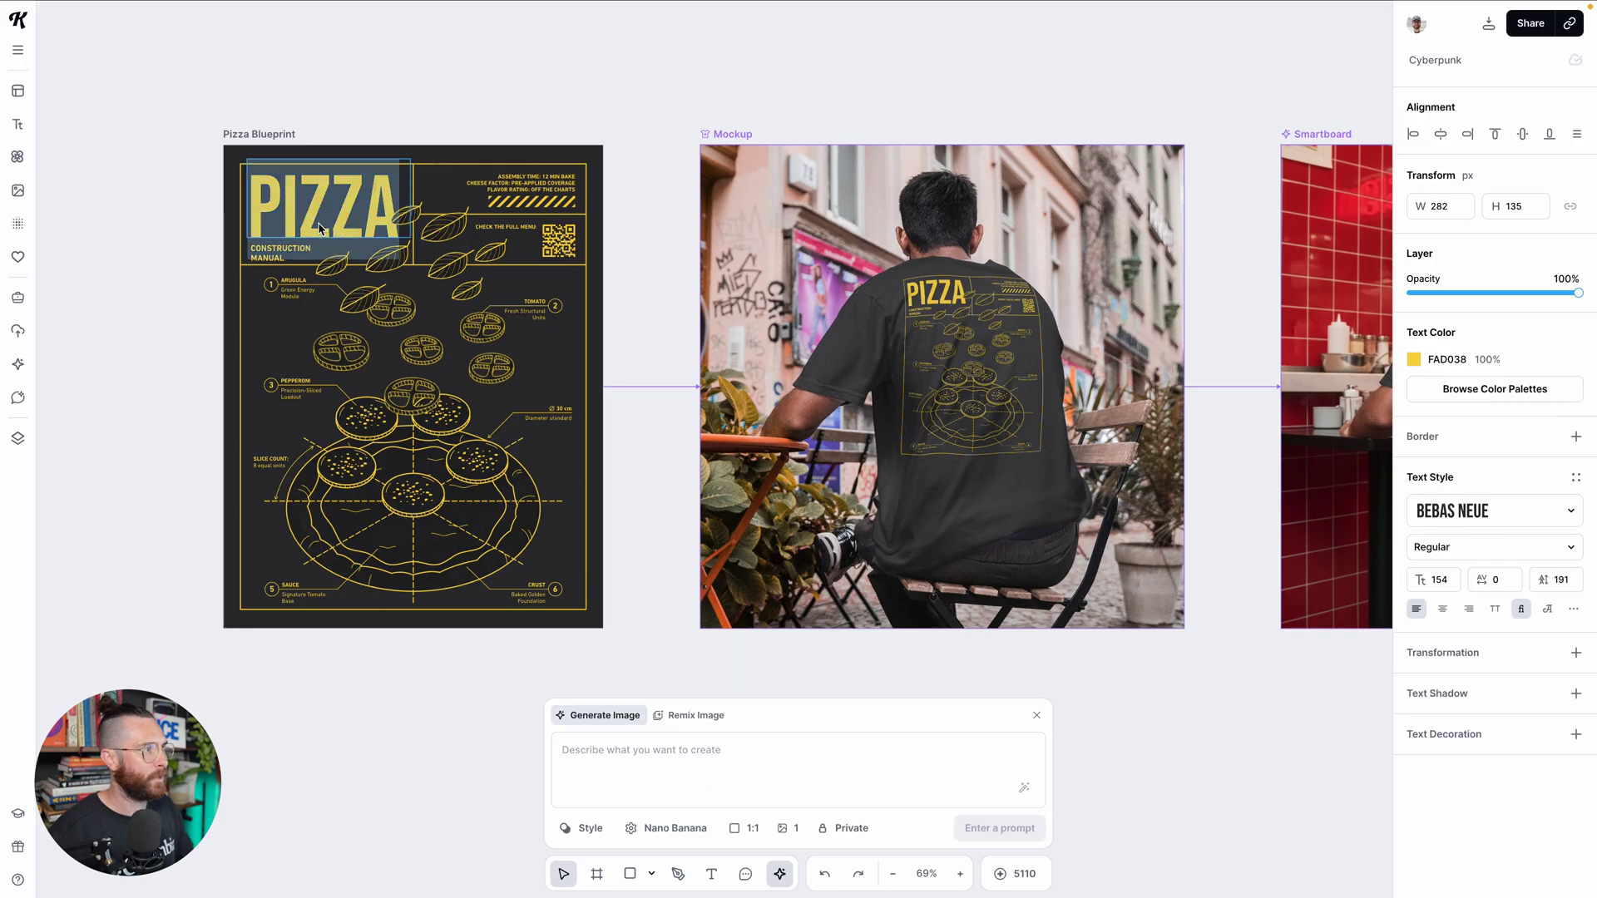
pyautogui.write('COFFEE')
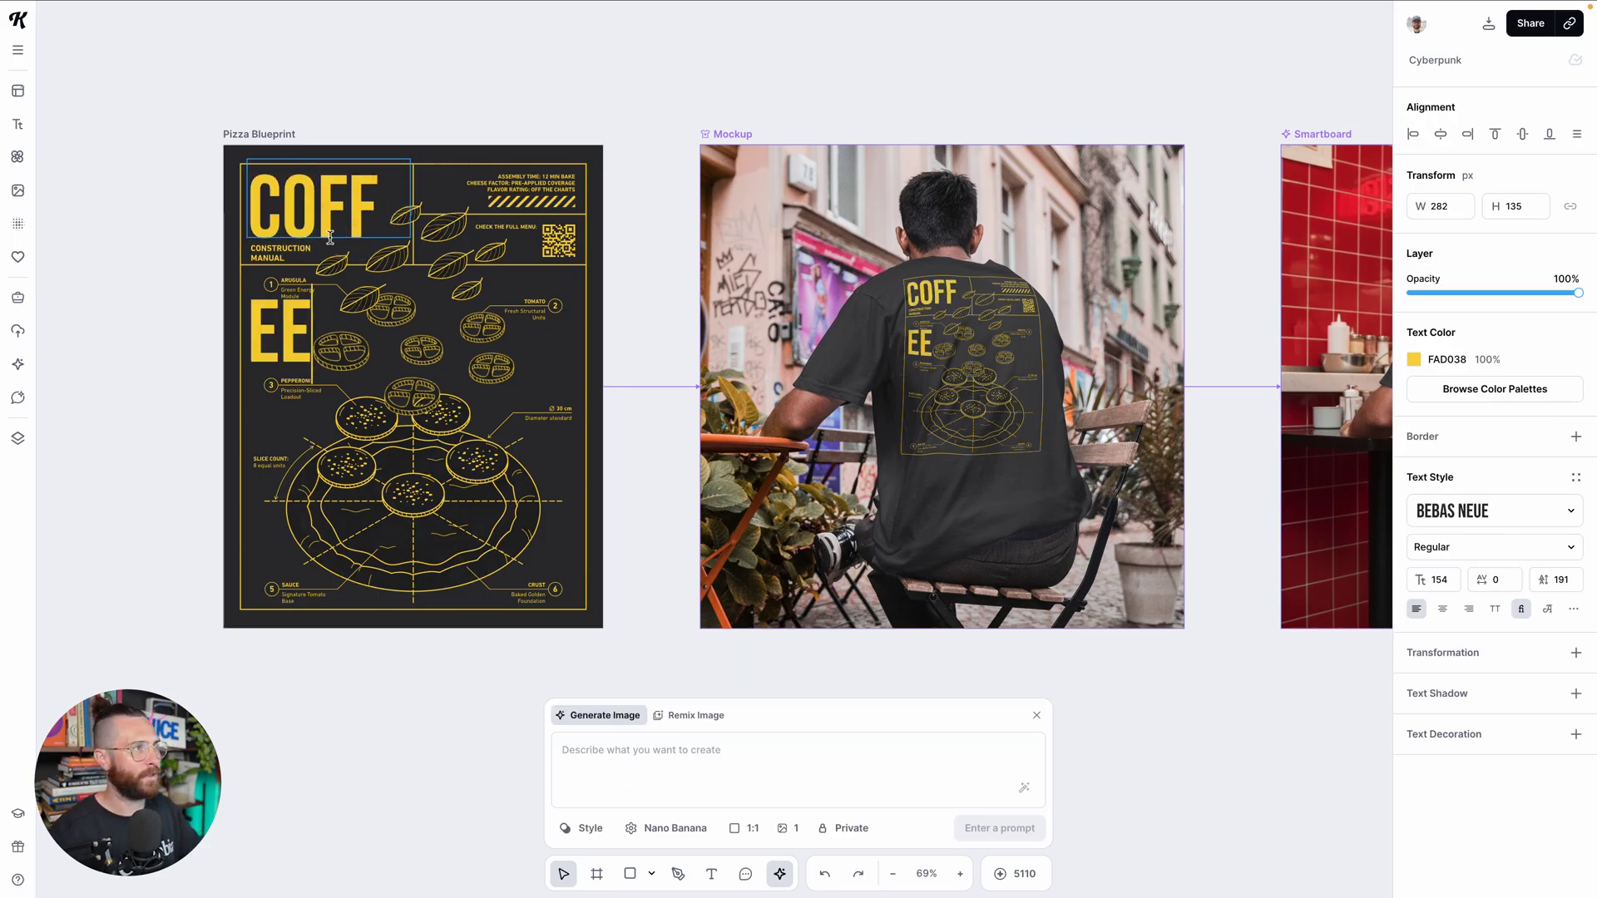
pyautogui.hotkey('ctrl', 'a')
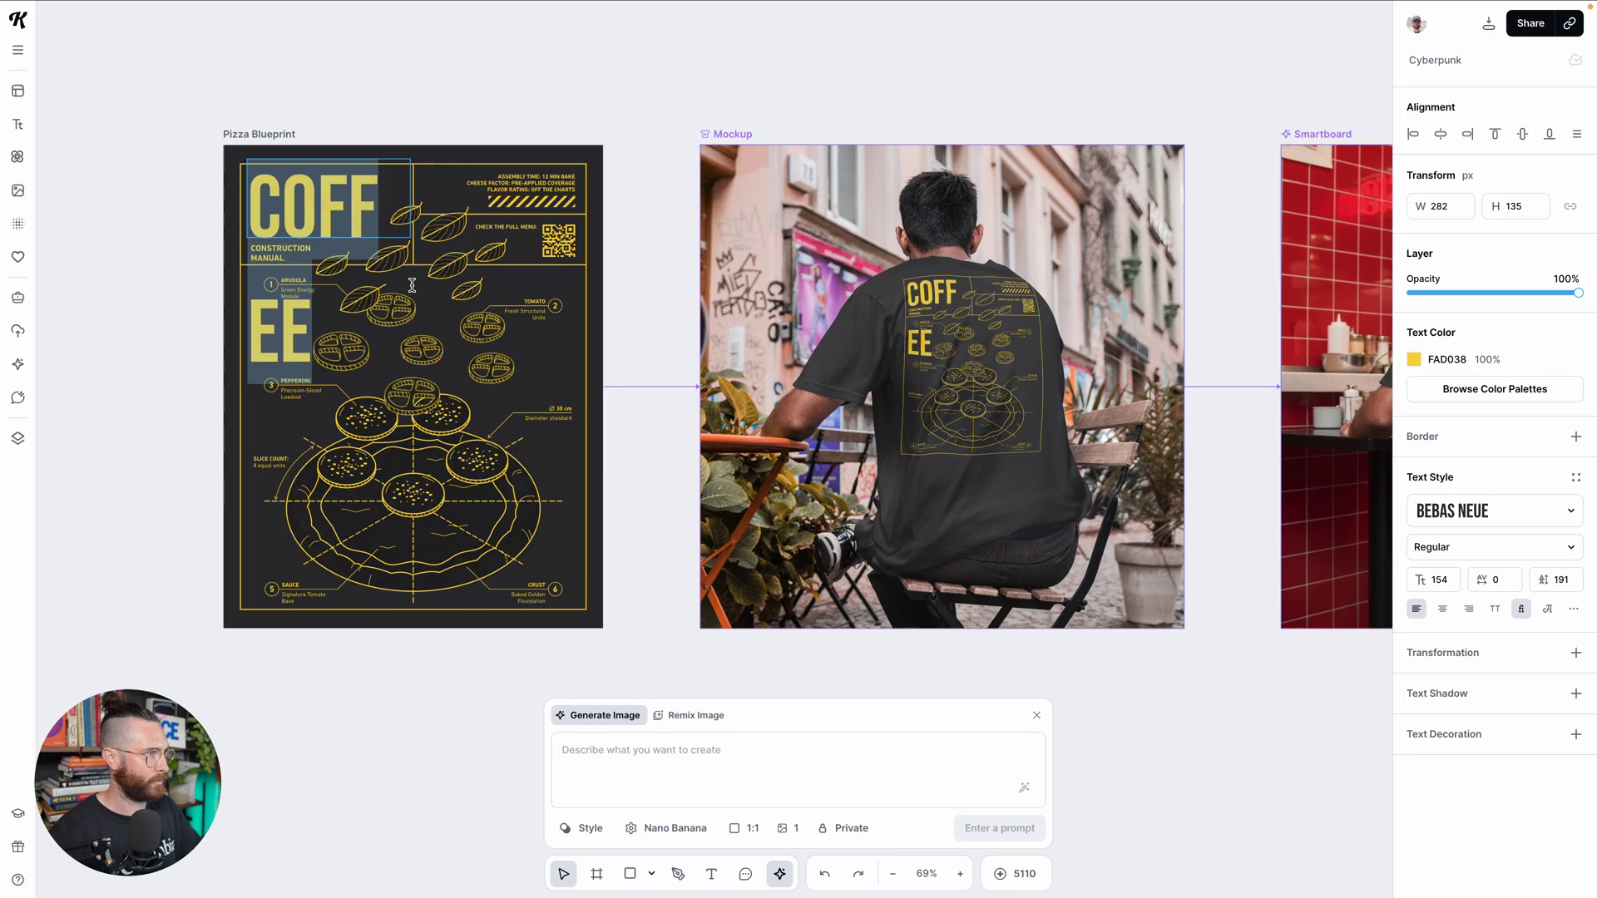
pyautogui.write('LATTE')
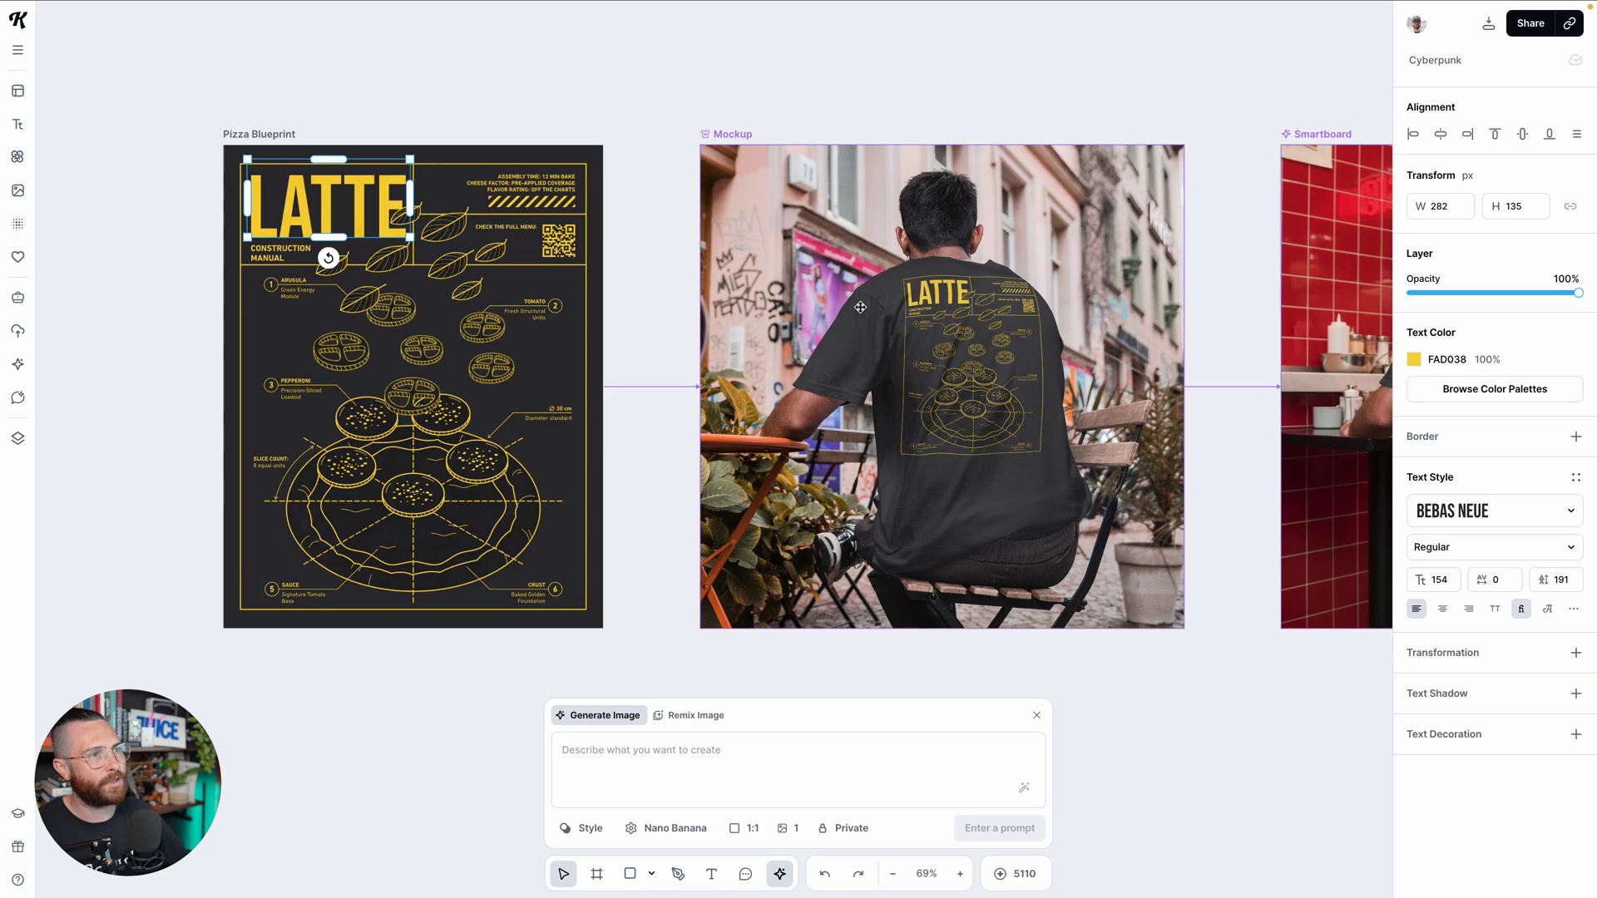
pyautogui.click(582, 97)
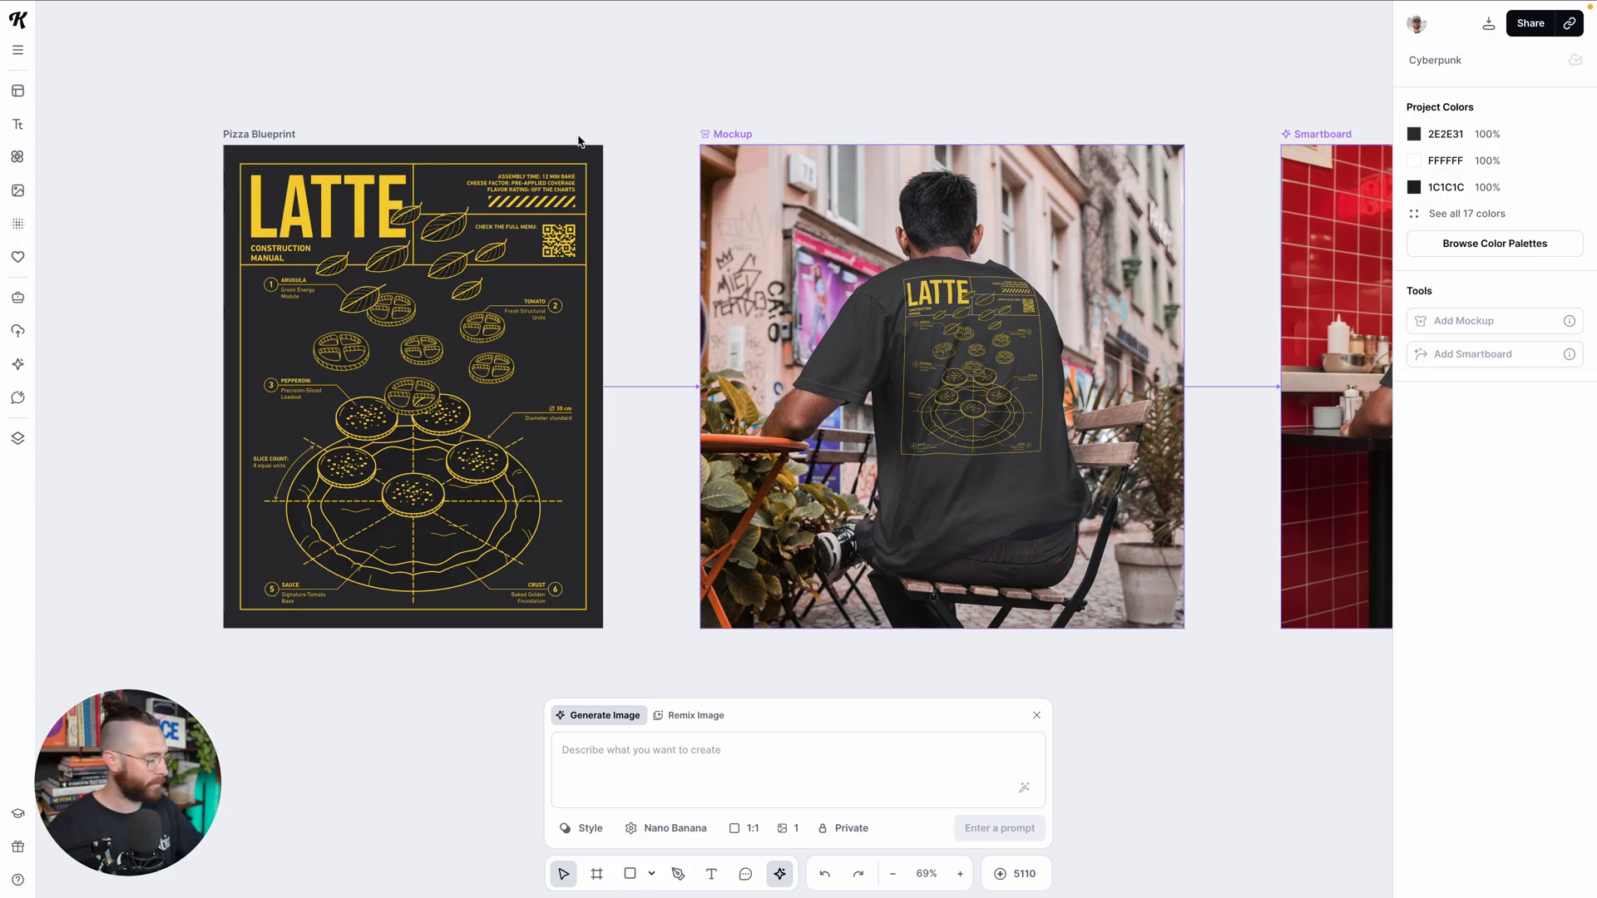
pyautogui.hotkey('ctrl', 'z')
pyautogui.hotkey('ctrl', 'z')
pyautogui.hotkey('shift', '1')
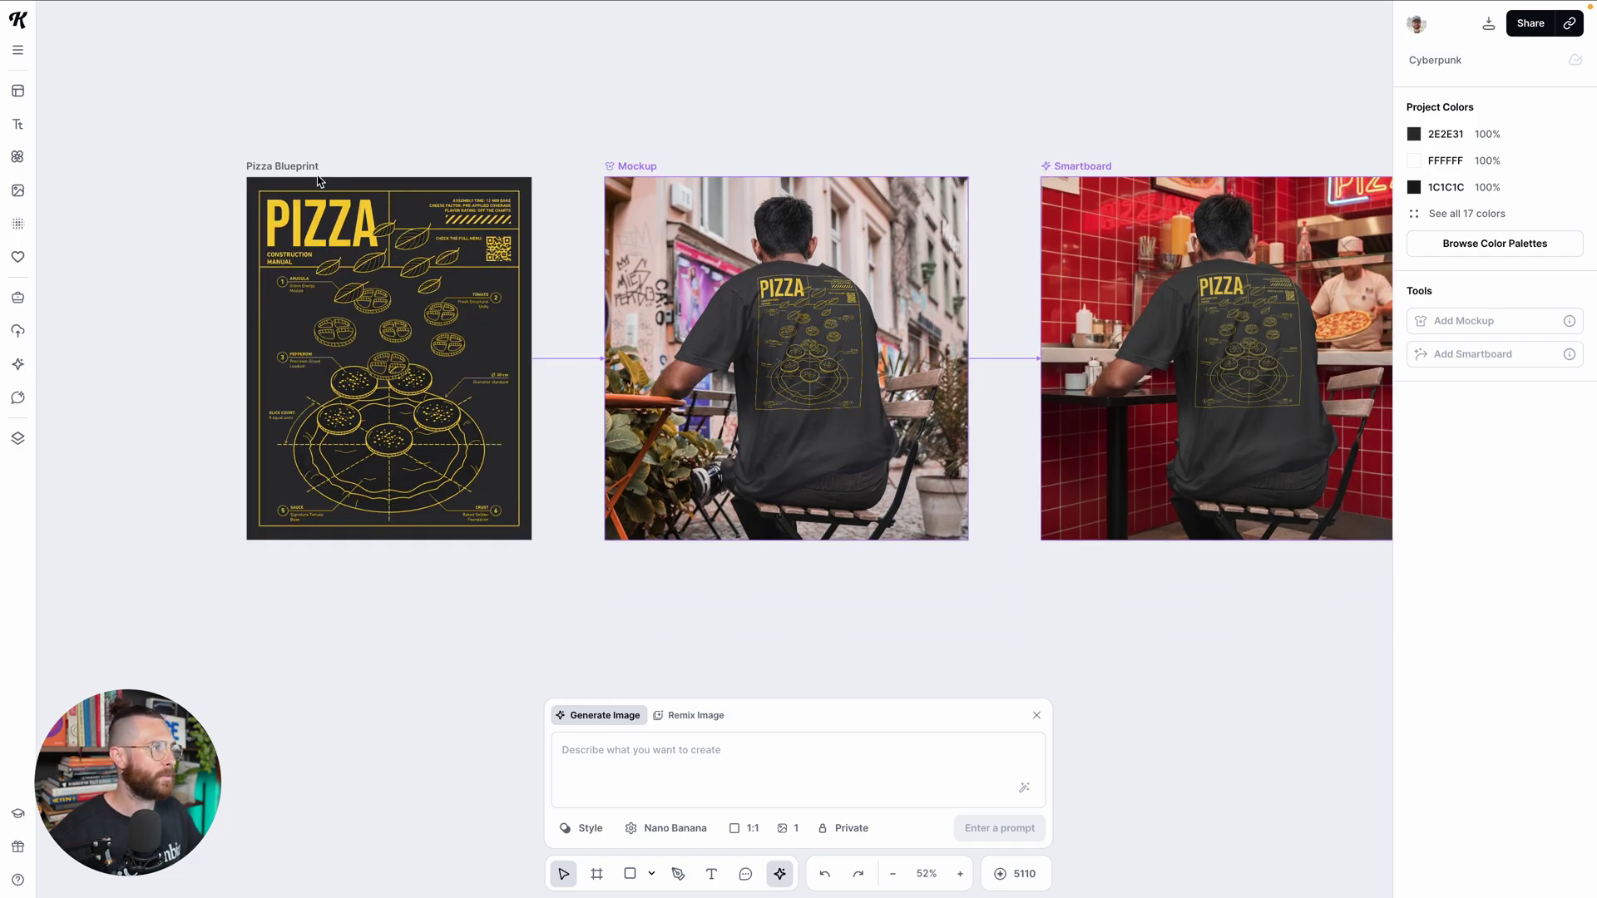
# Add a new mockup from the Pizza Blueprint artboard and enlarge the design on the tee
pyautogui.click(287, 166)
pyautogui.scroll(-1, 553, 329)
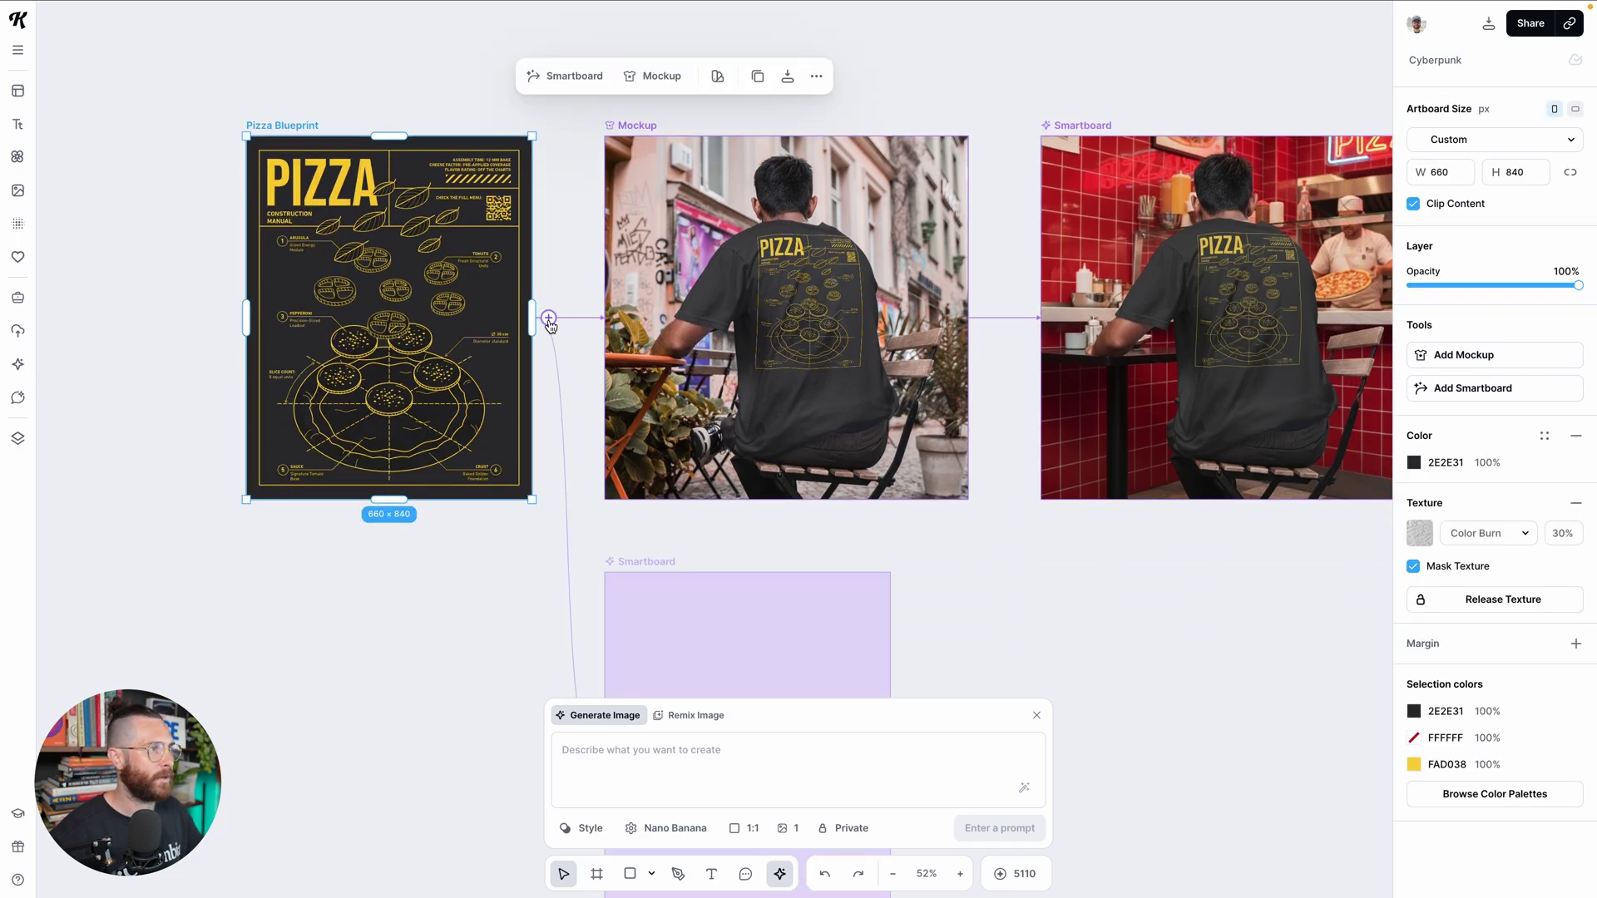
pyautogui.click(1442, 356)
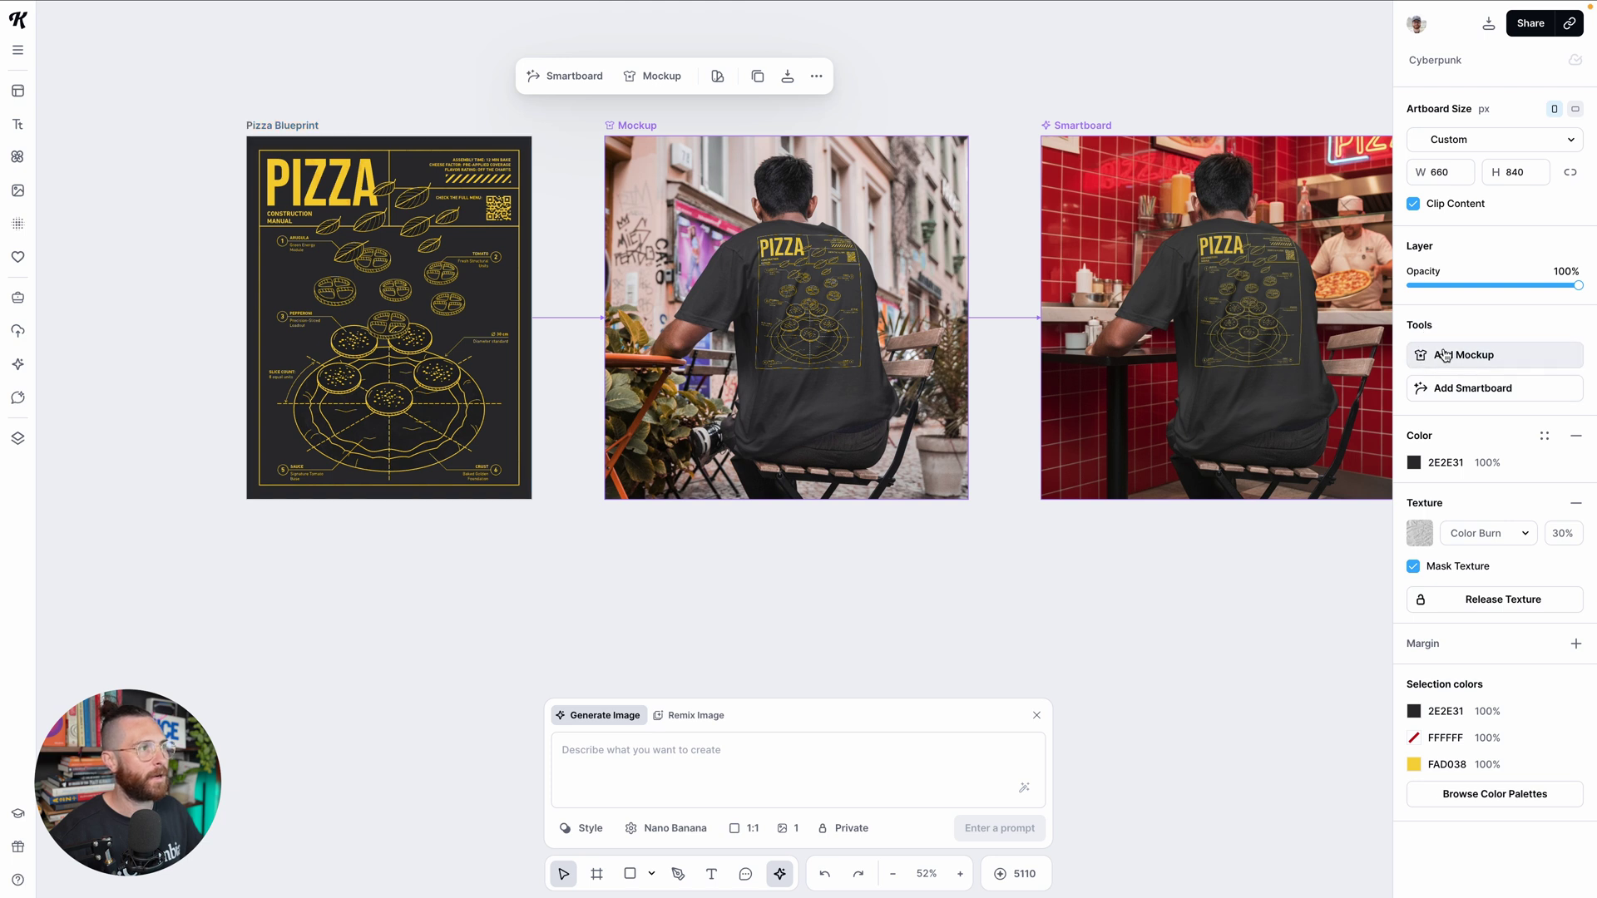
pyautogui.scroll(4, 462, 304)
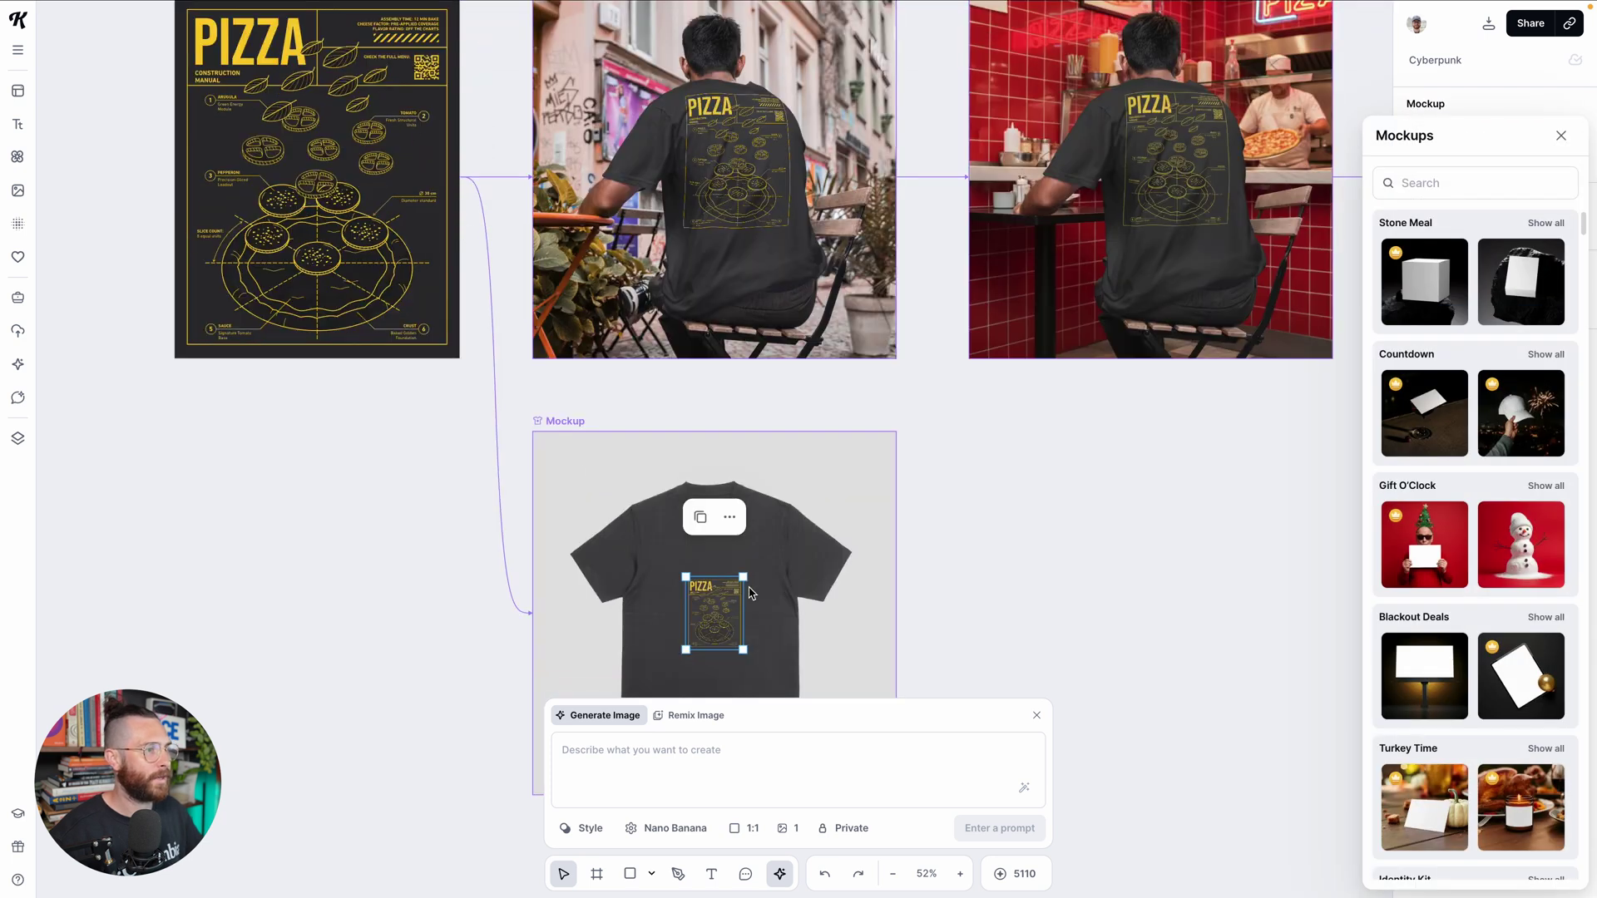
pyautogui.moveTo(743, 575); pyautogui.dragTo(777, 551)
pyautogui.click(1039, 715)
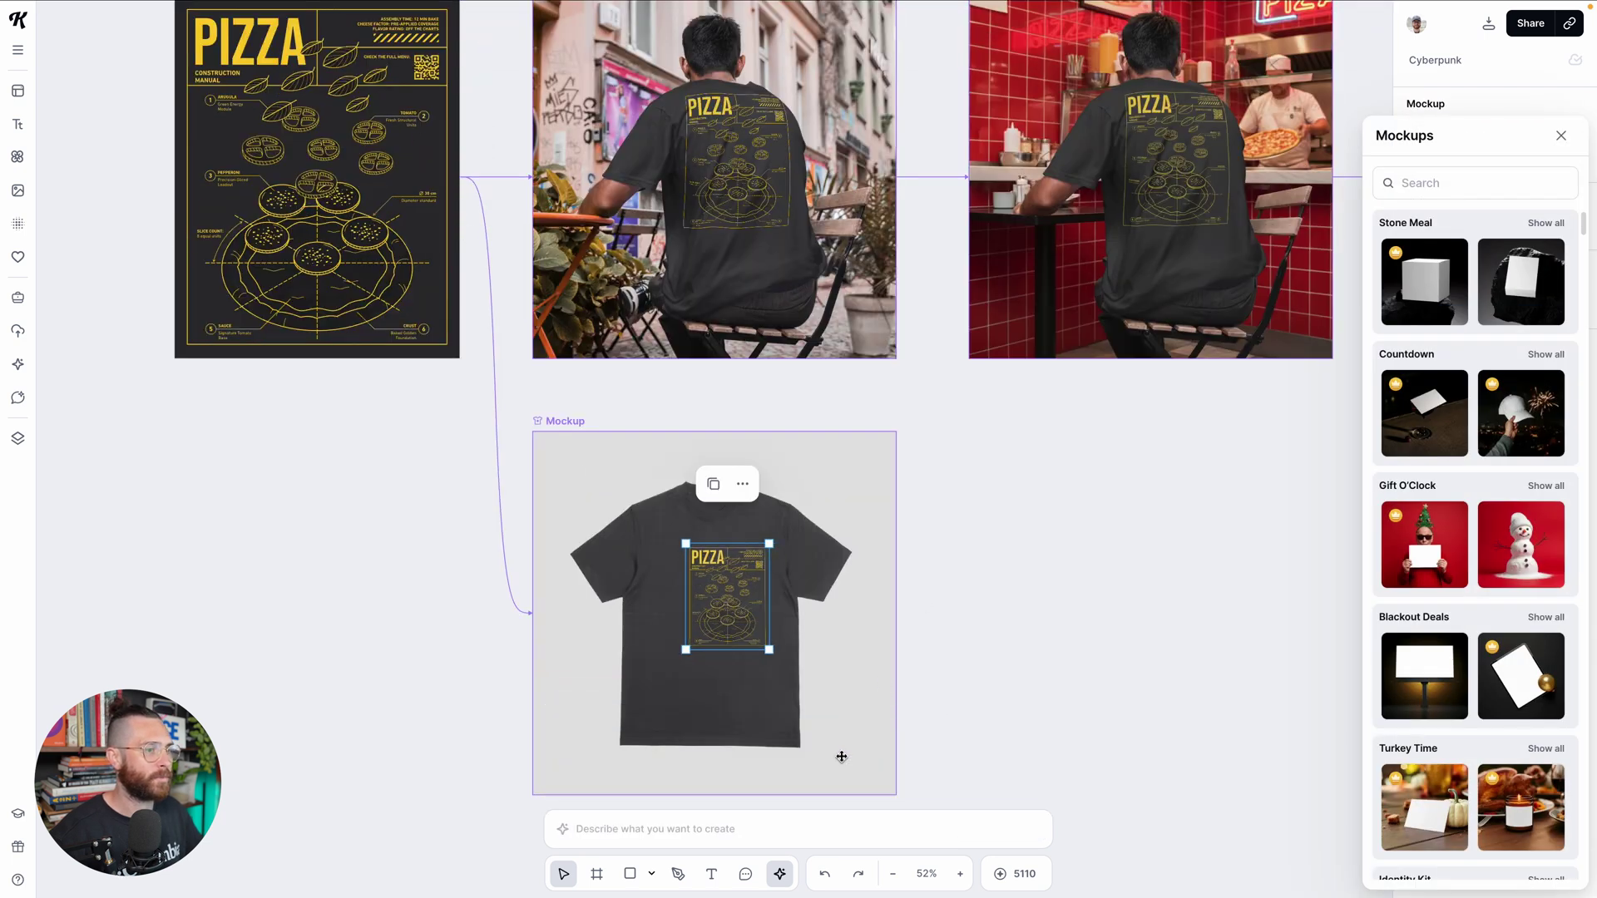
pyautogui.click(782, 872)
# Position the new shirt mockup board below the street mockup
pyautogui.moveTo(688, 656); pyautogui.dragTo(632, 702)
pyautogui.click(663, 668)
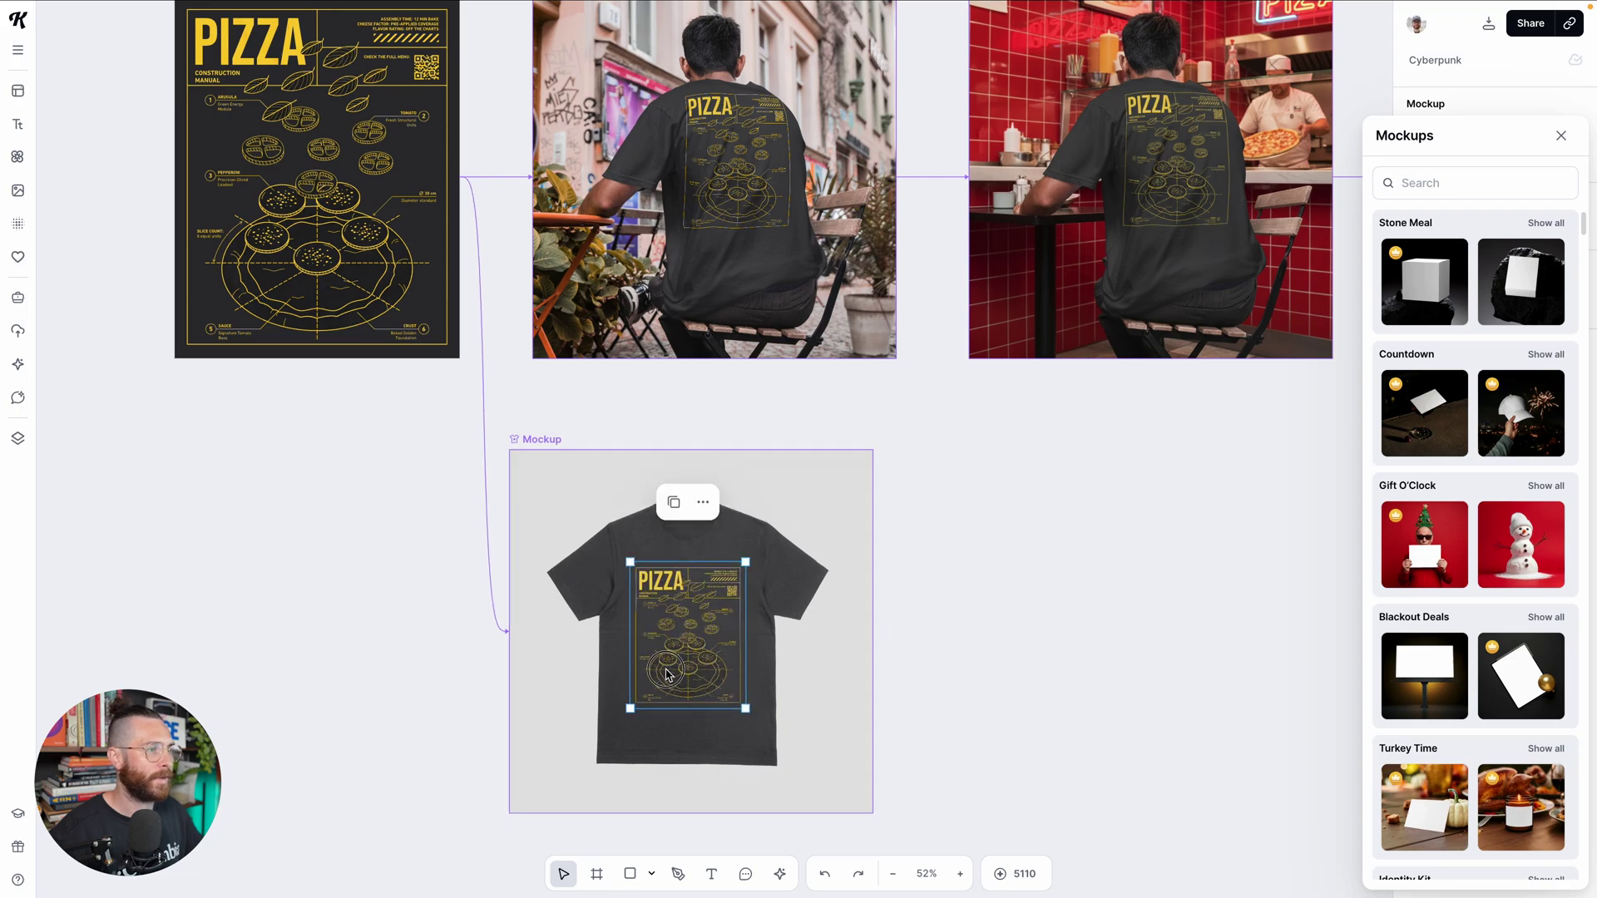
pyautogui.scroll(-1, 602, 474)
pyautogui.moveTo(542, 439); pyautogui.dragTo(563, 387)
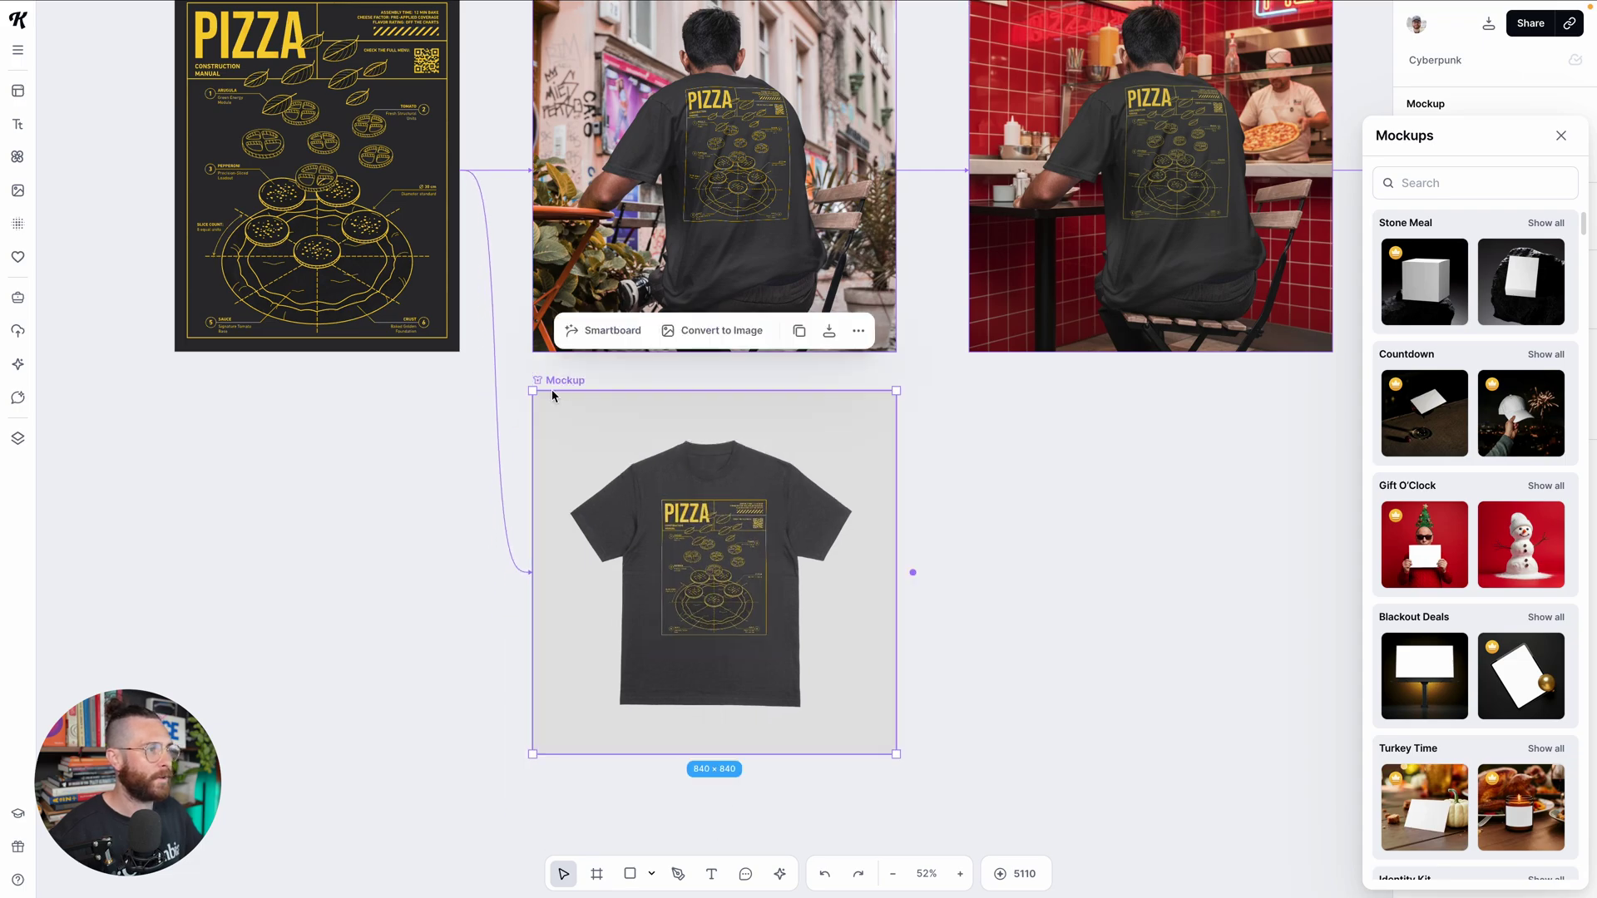
pyautogui.scroll(-3, 552, 393)
pyautogui.click(292, 74)
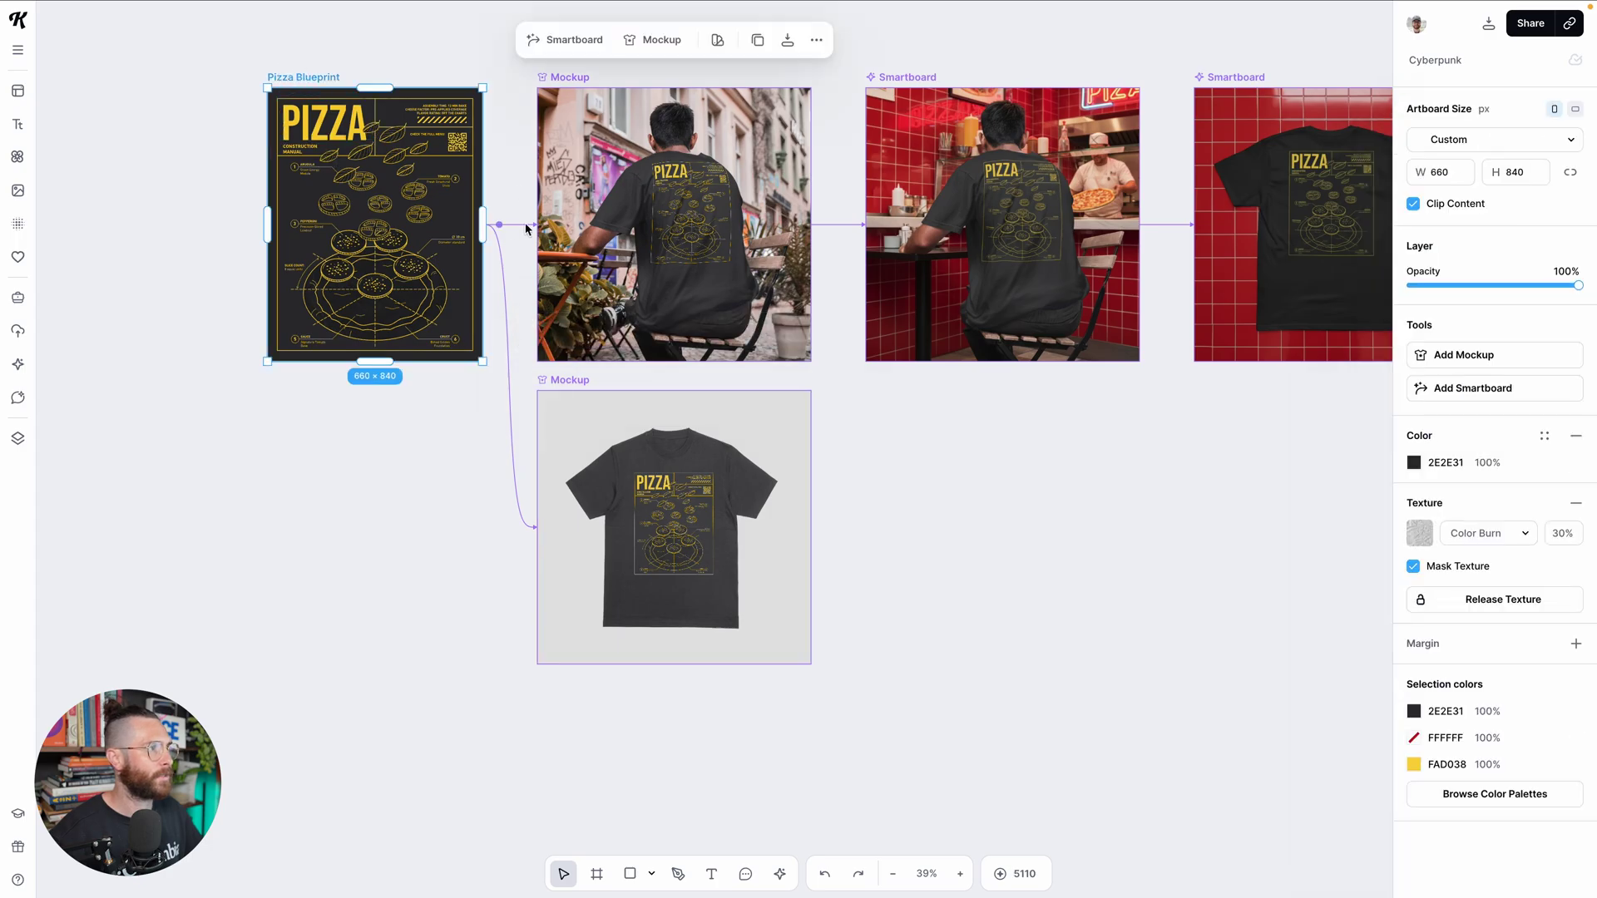
pyautogui.scroll(-2, 648, 382)
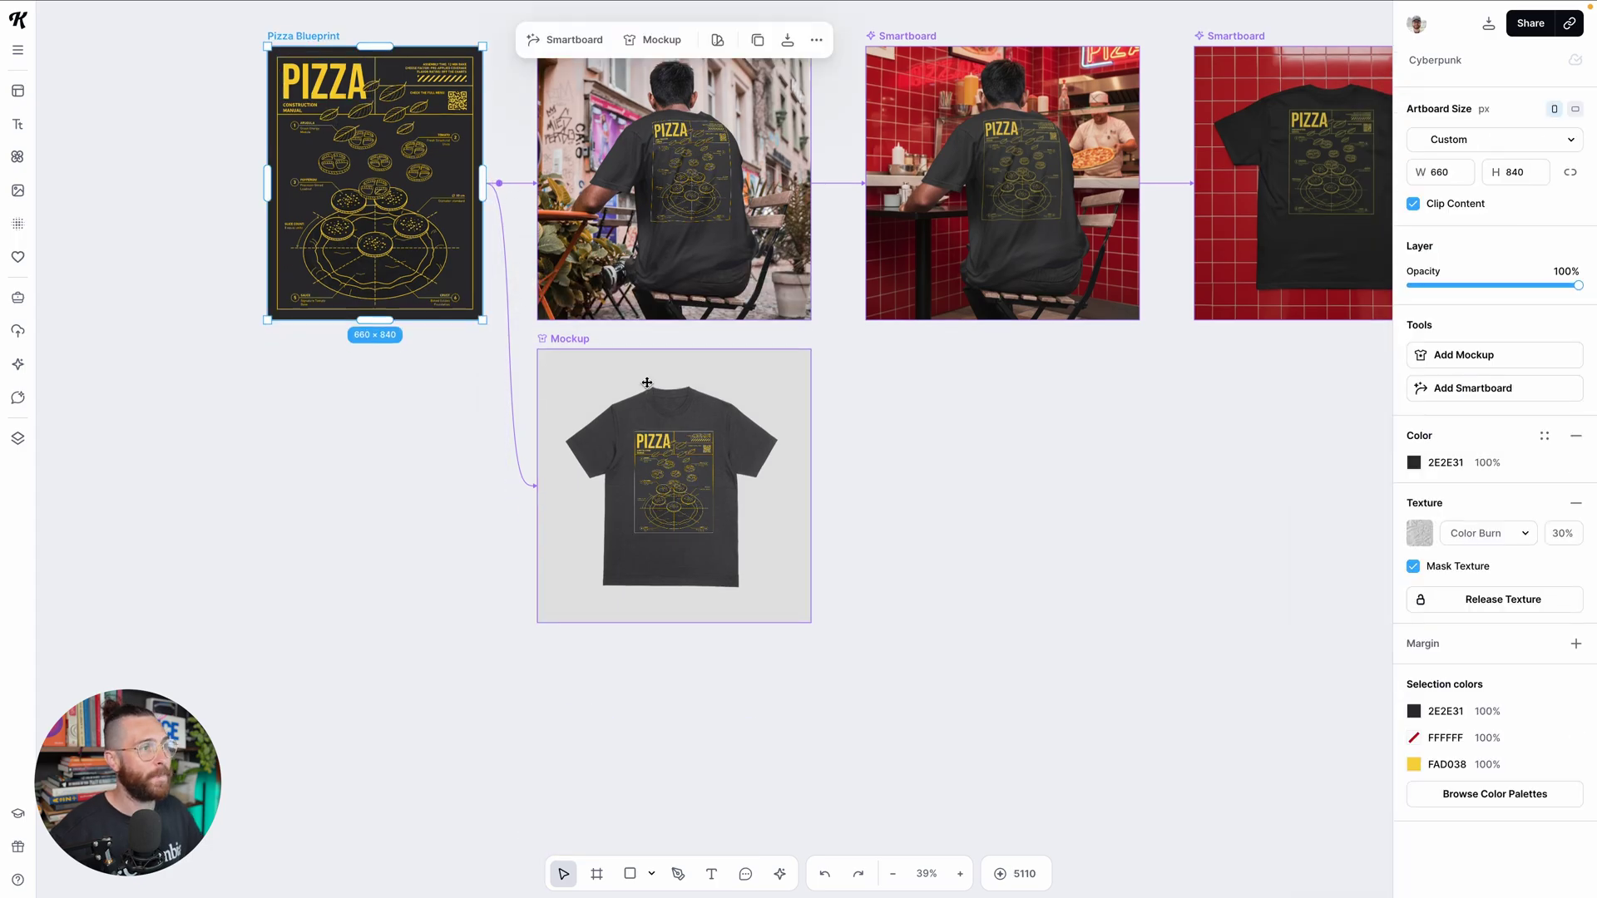
pyautogui.click(561, 341)
# Switch the lower mockup to The Noon Shift framed wall-poster template
pyautogui.click(1481, 166)
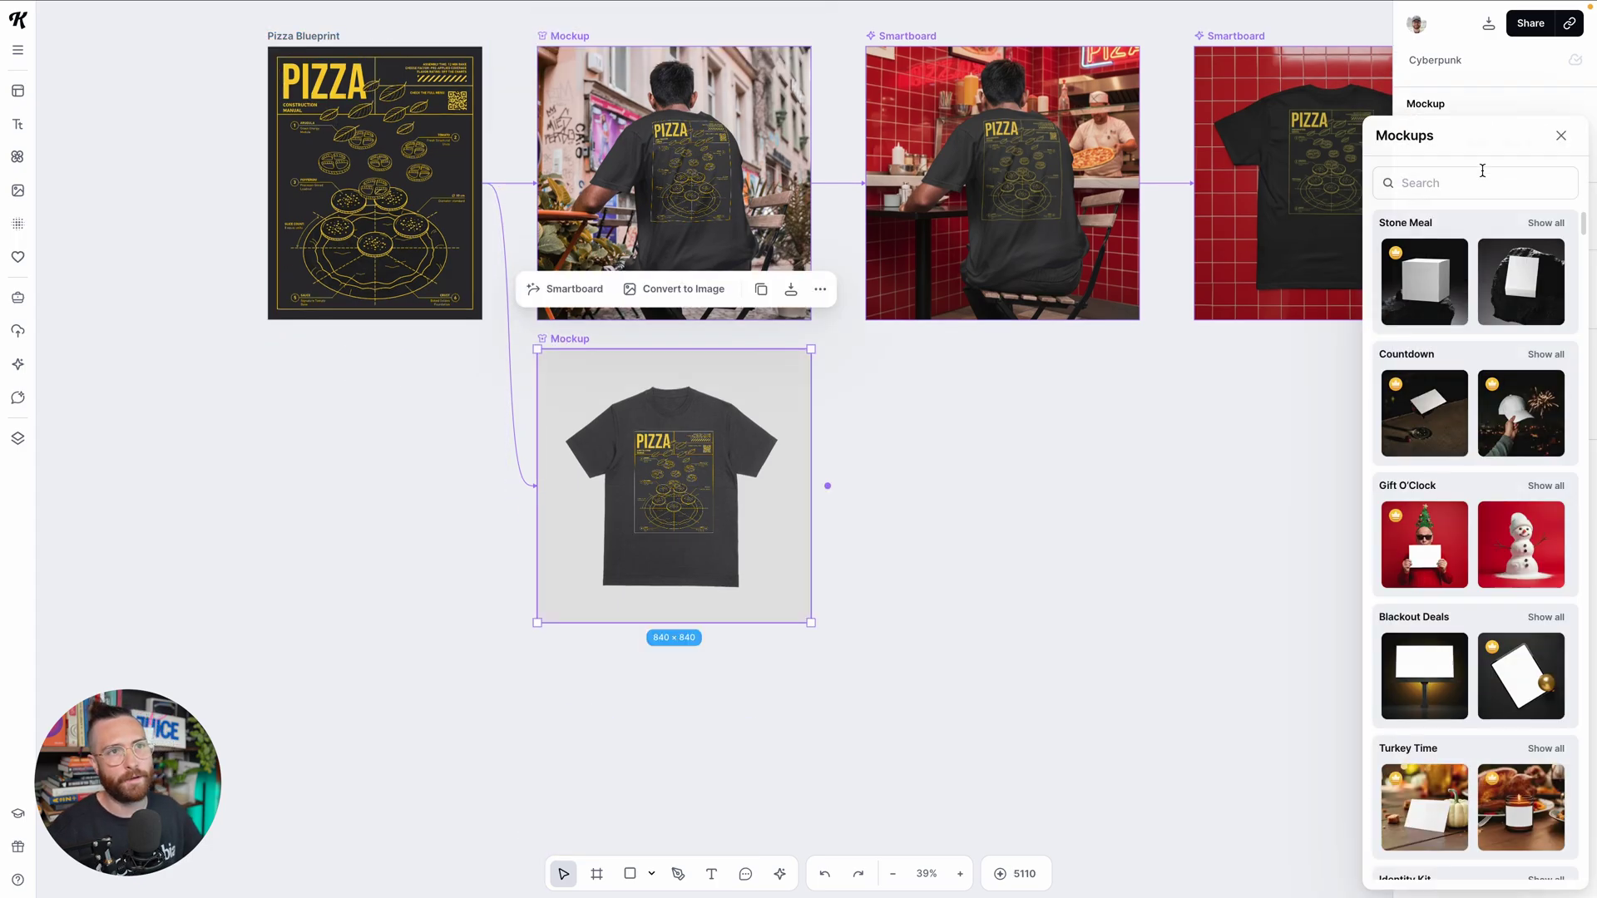
pyautogui.scroll(-5, 1493, 434)
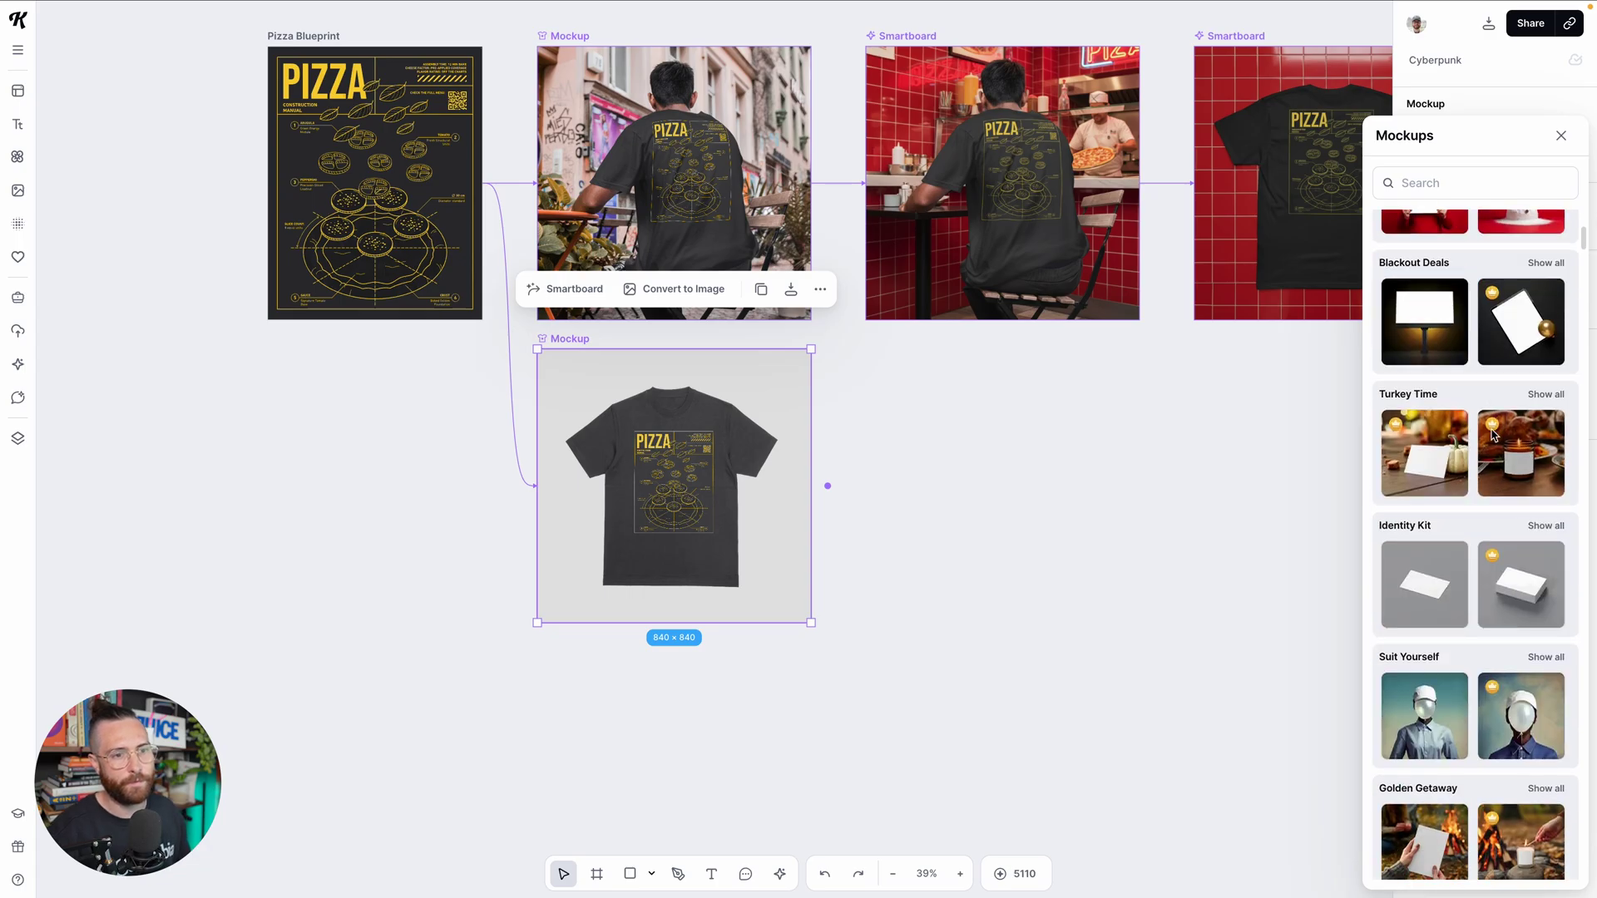
pyautogui.scroll(-3, 1493, 435)
pyautogui.scroll(-2, 1491, 432)
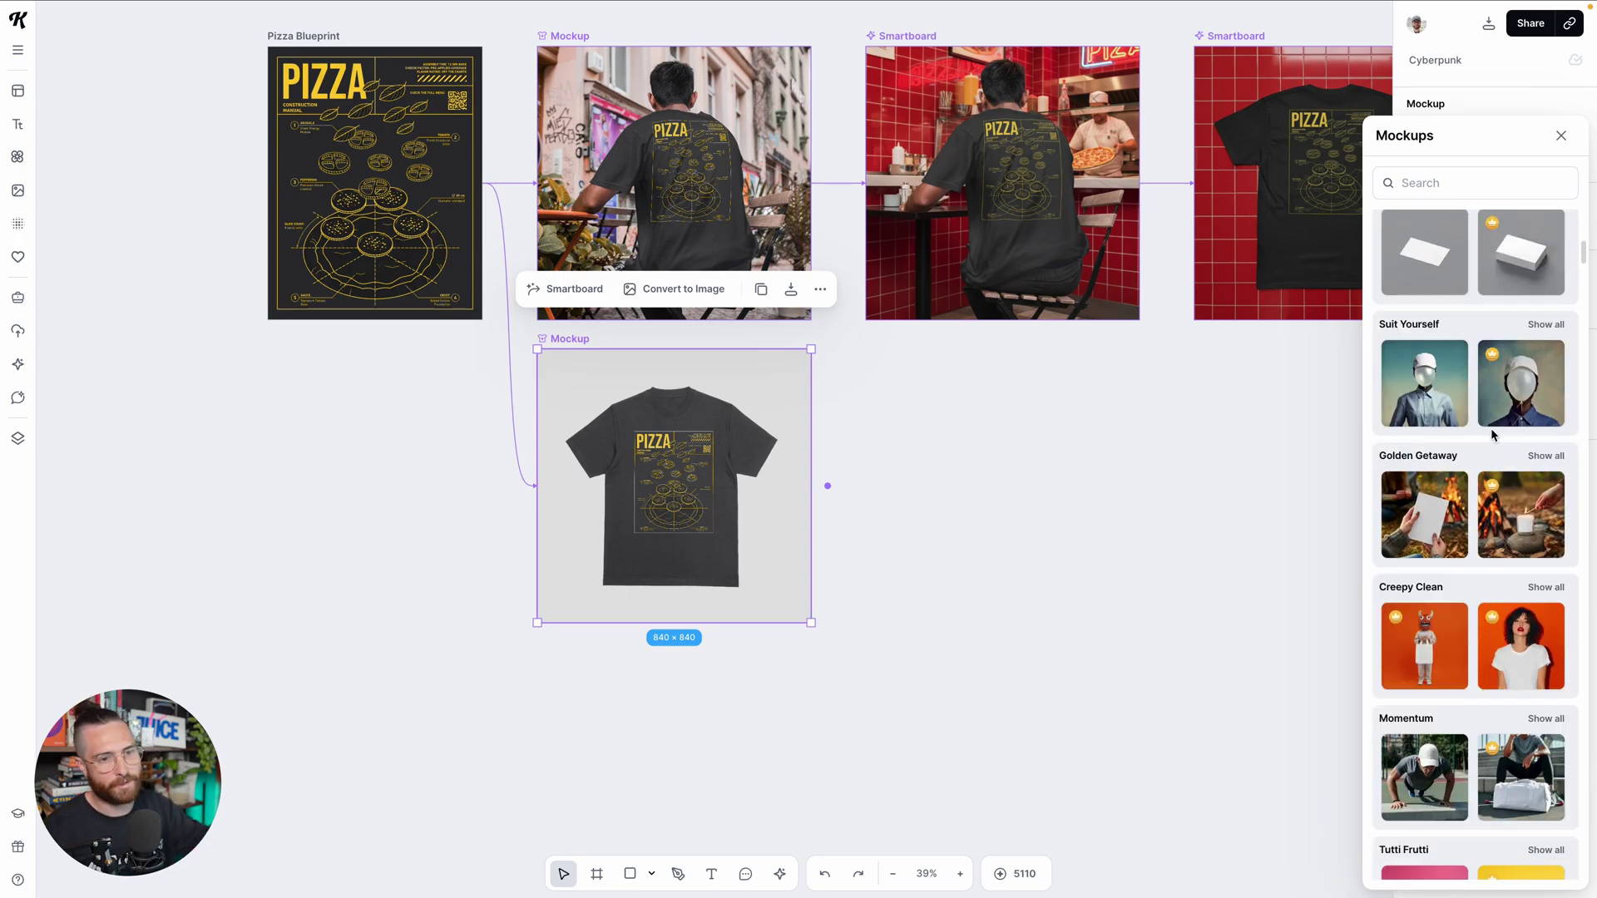
pyautogui.scroll(-8, 1494, 435)
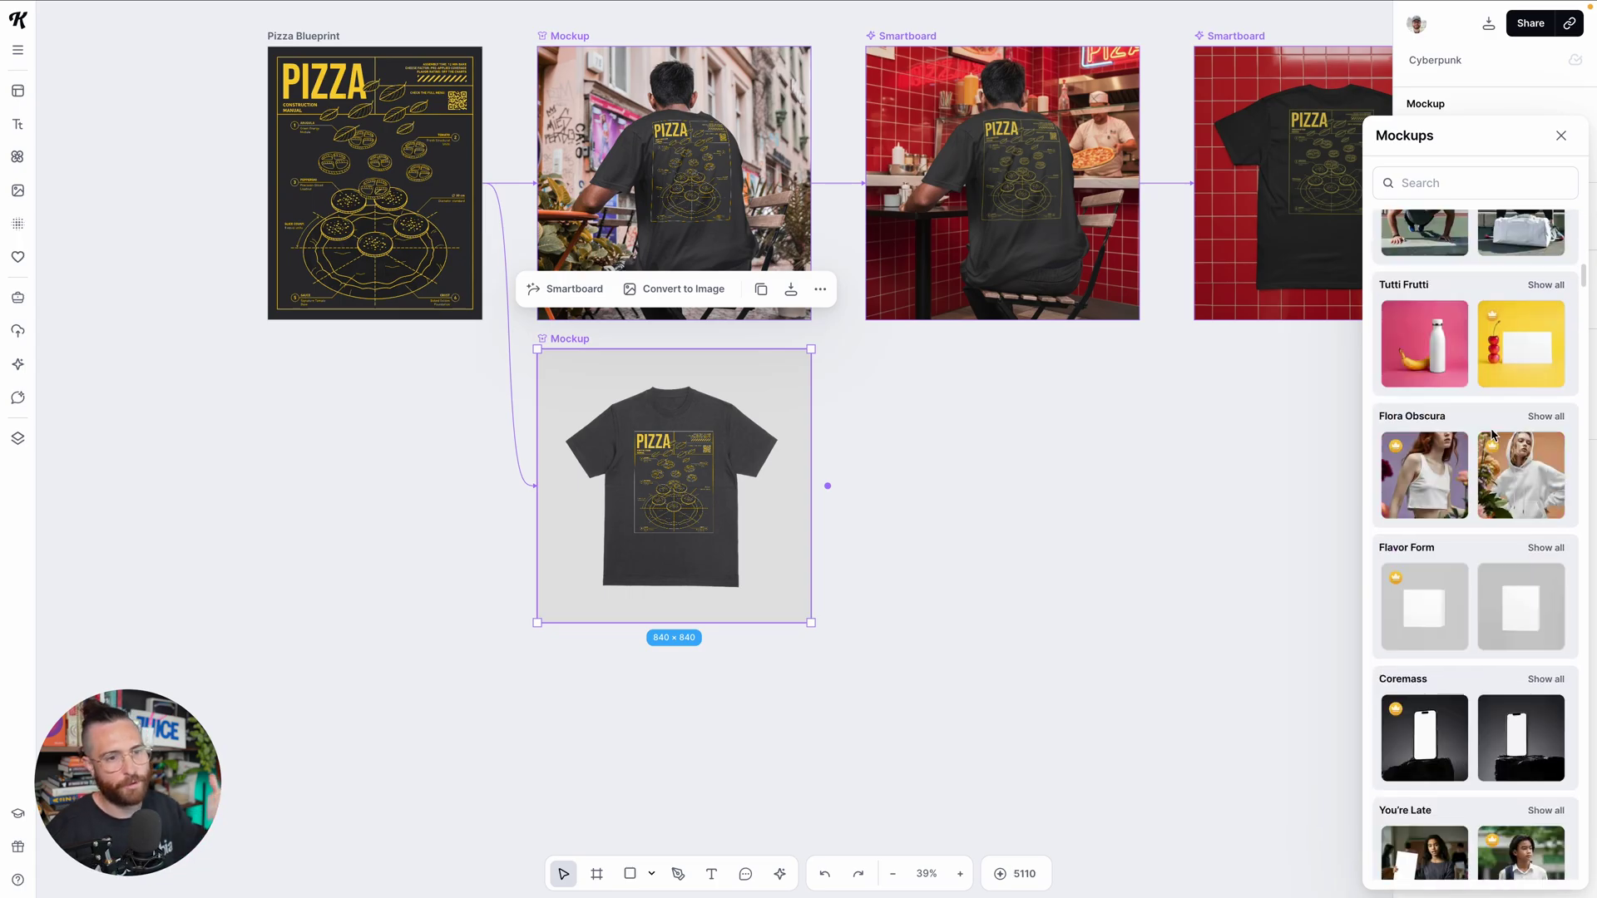
pyautogui.scroll(-3, 1493, 434)
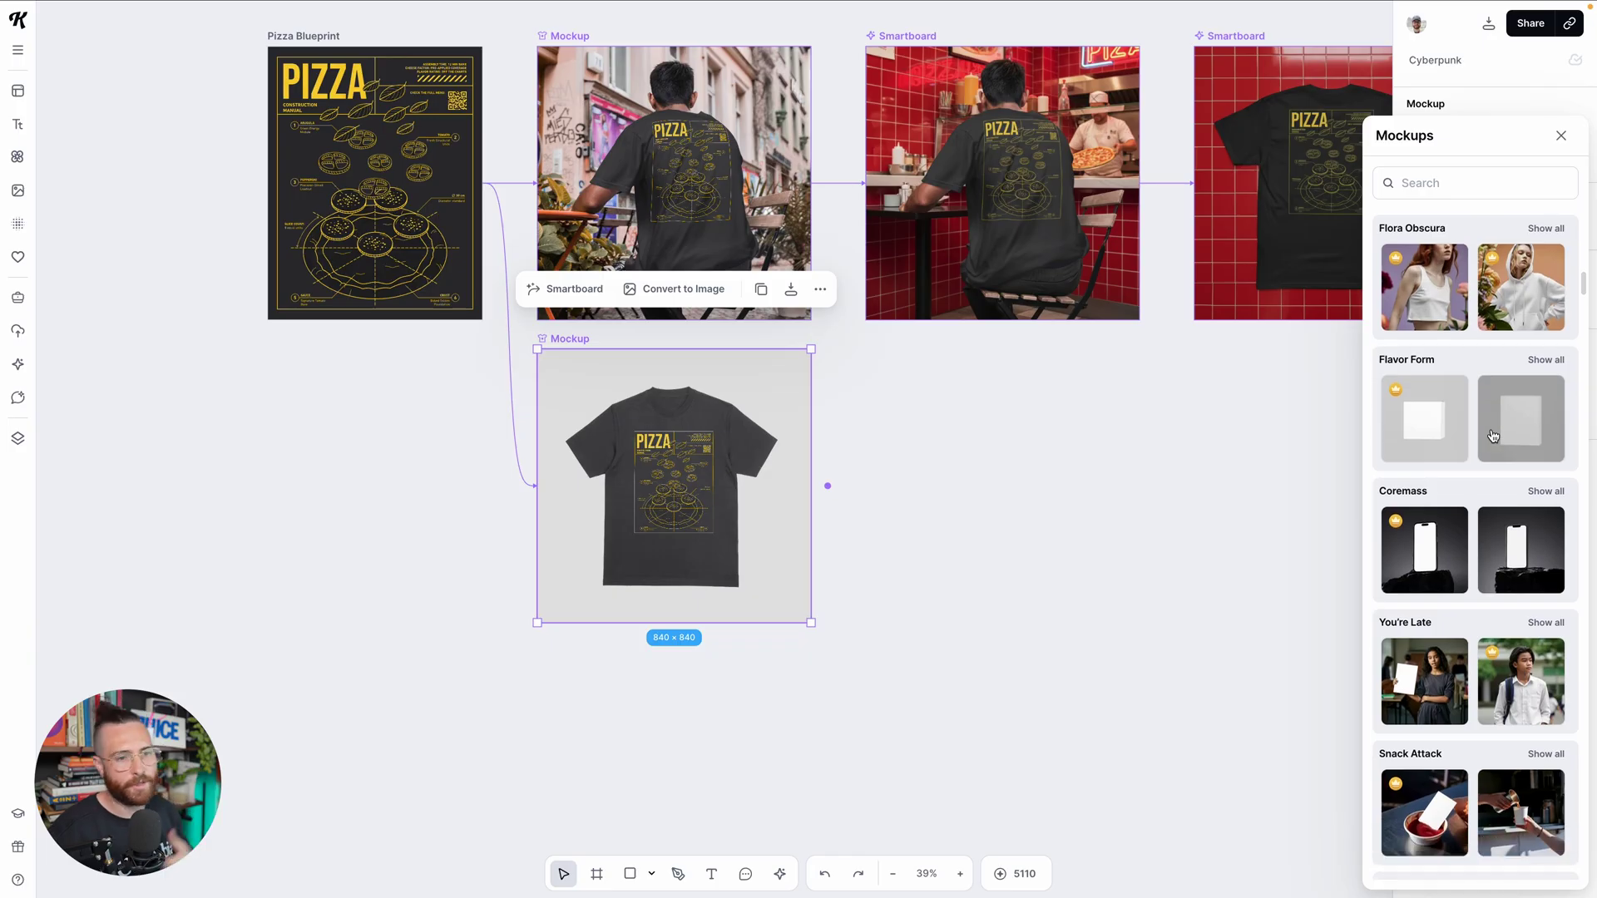
pyautogui.scroll(-6, 1494, 434)
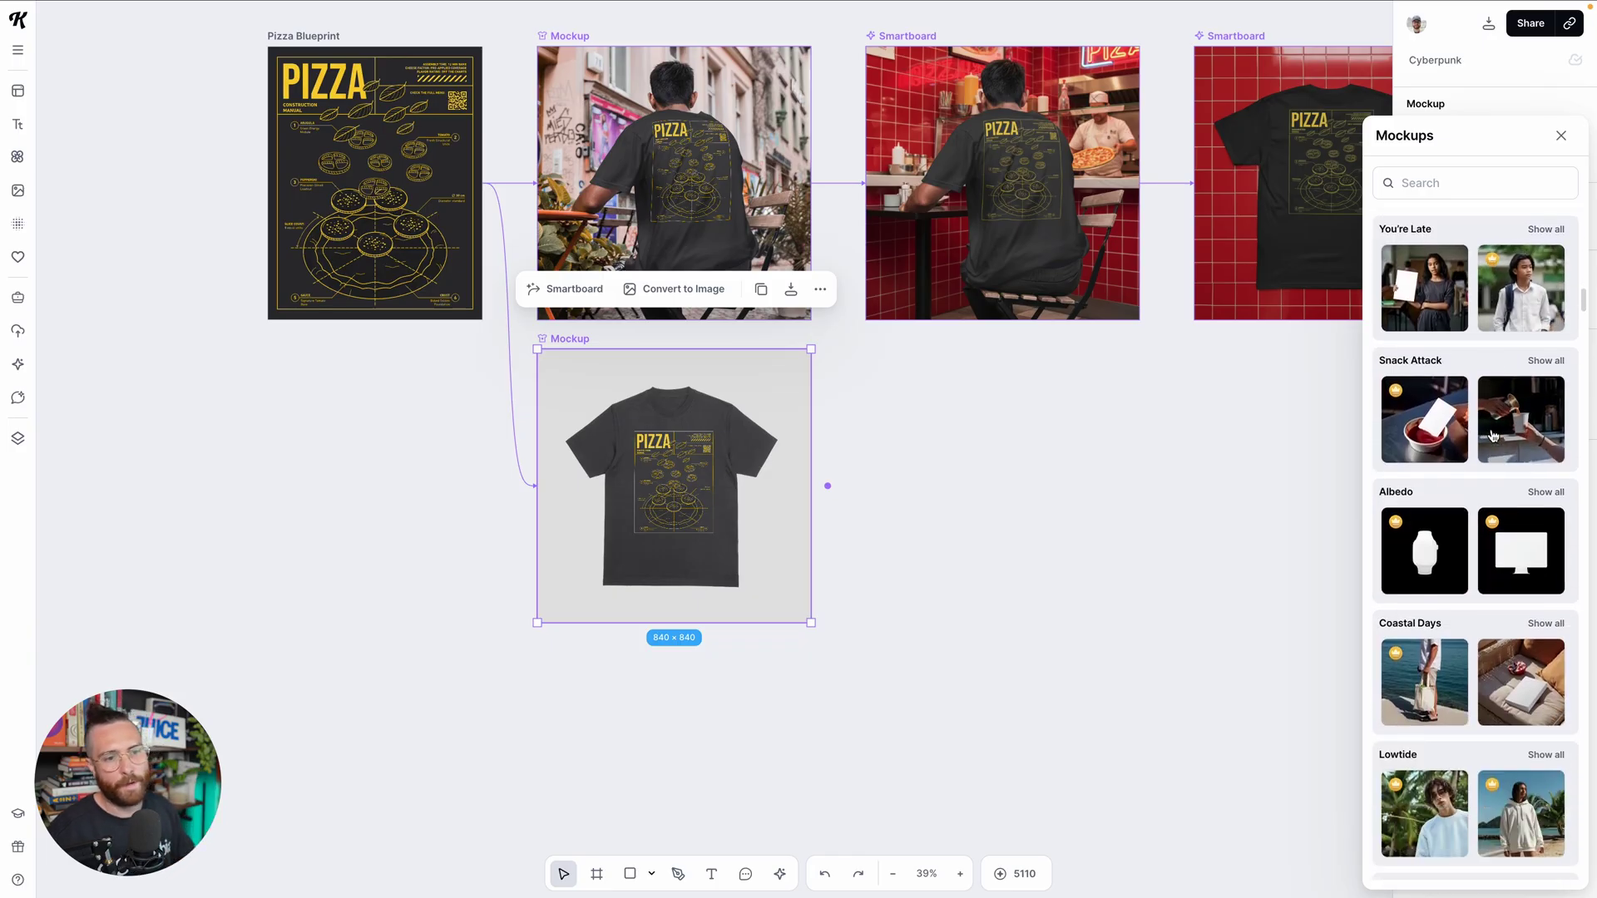
pyautogui.scroll(-6, 1493, 435)
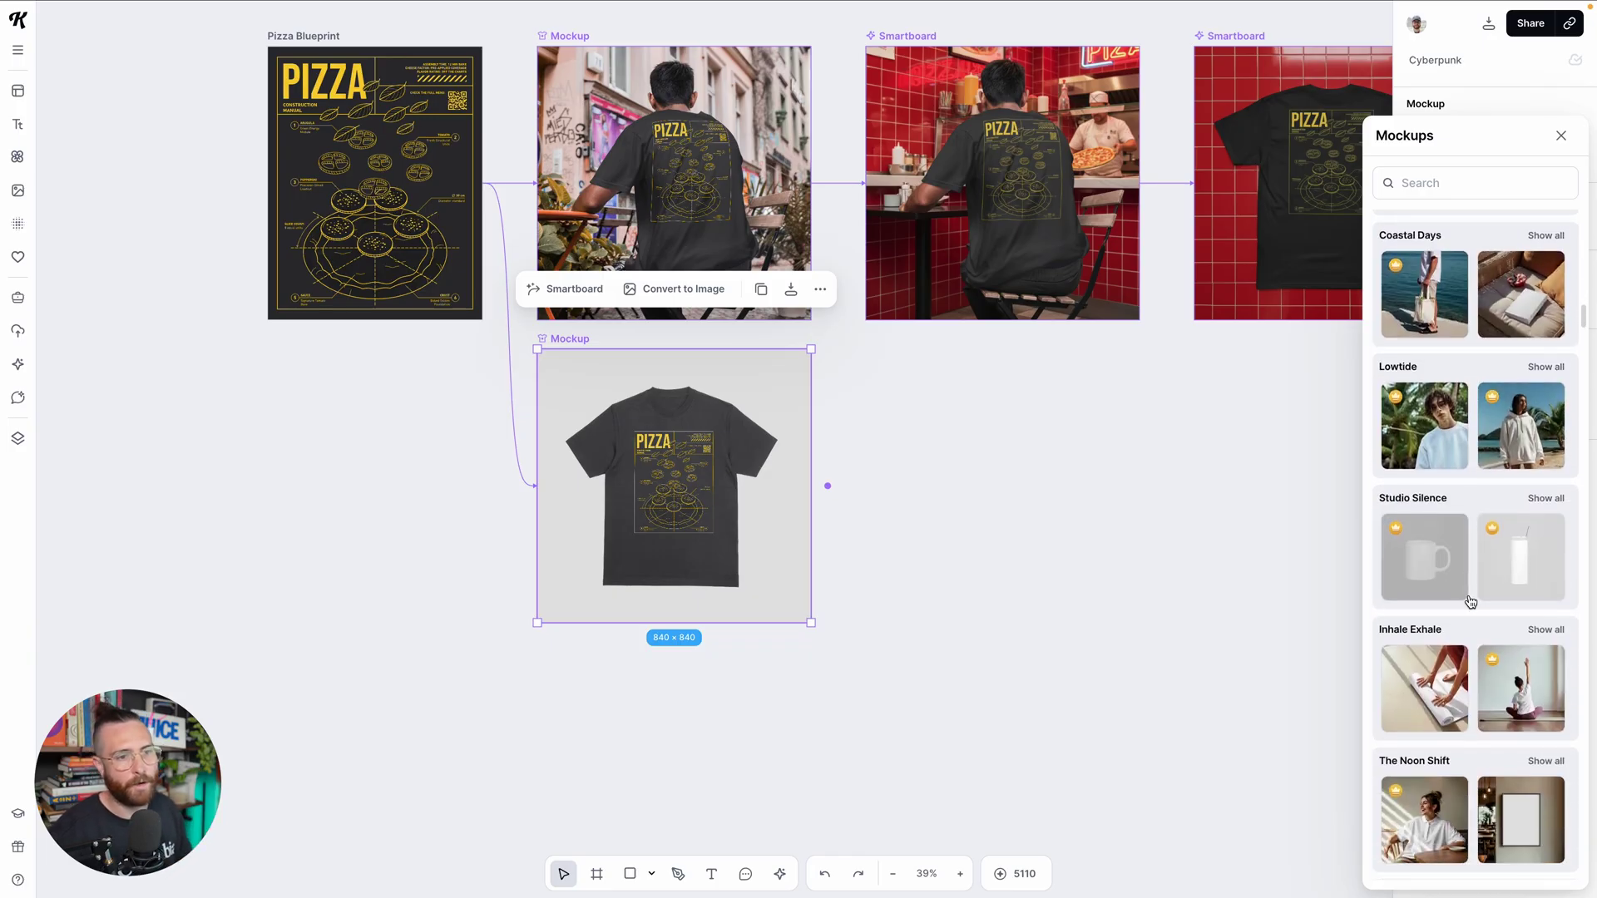
pyautogui.scroll(-3, 1470, 601)
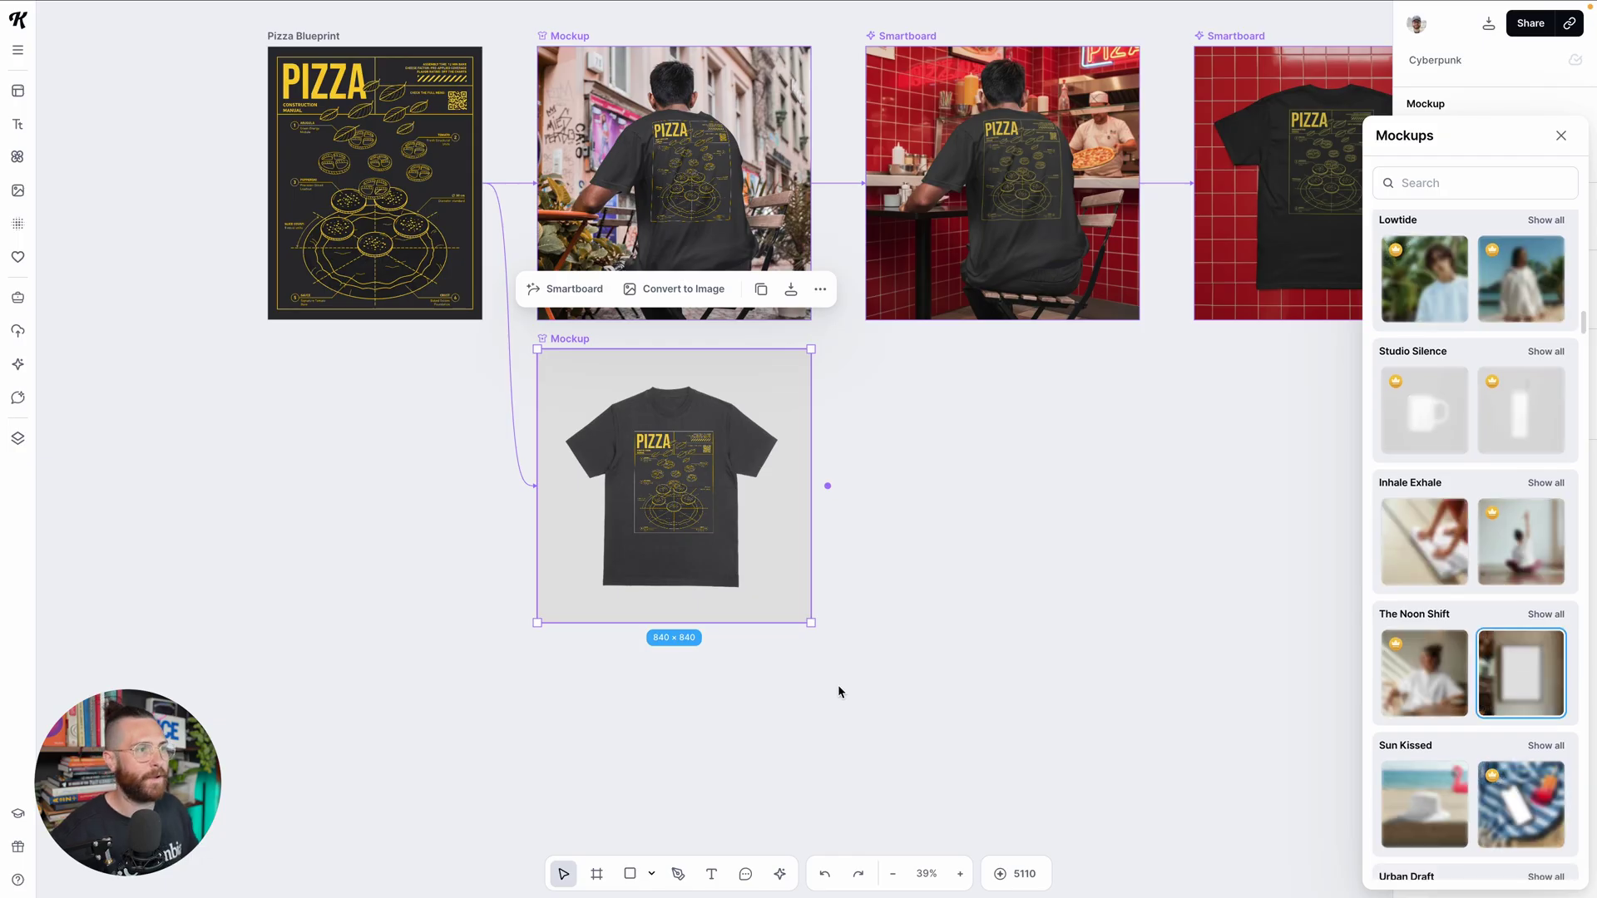
# Stretch the pizza design out to the frame's top-left and bottom-right corners
pyautogui.moveTo(653, 457); pyautogui.dragTo(619, 416)
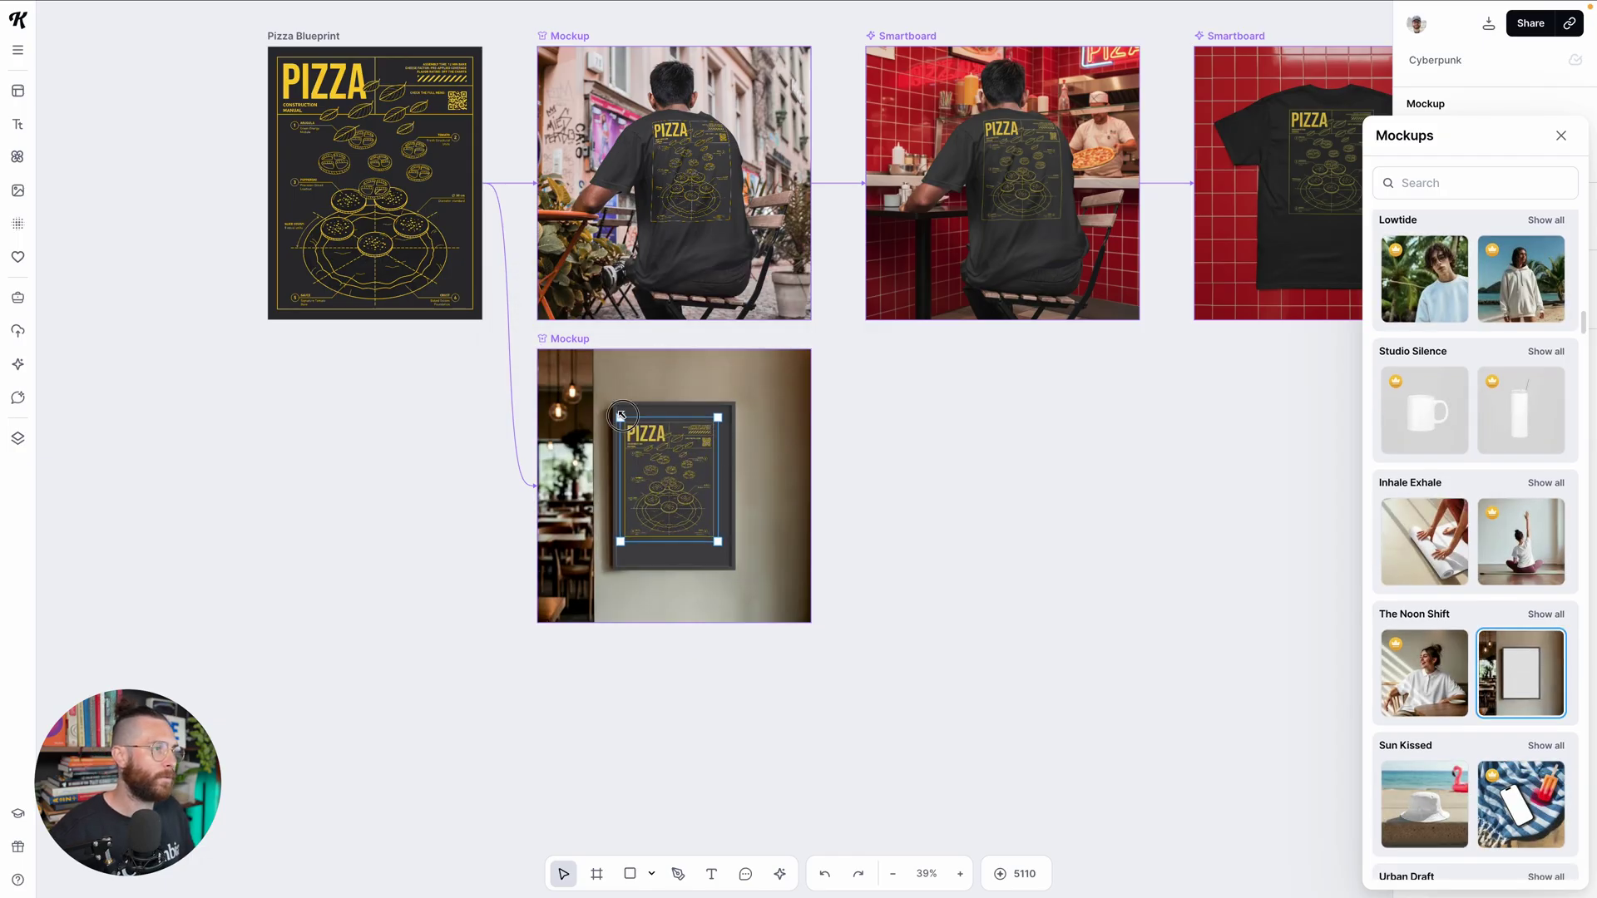
pyautogui.moveTo(721, 543); pyautogui.dragTo(729, 559)
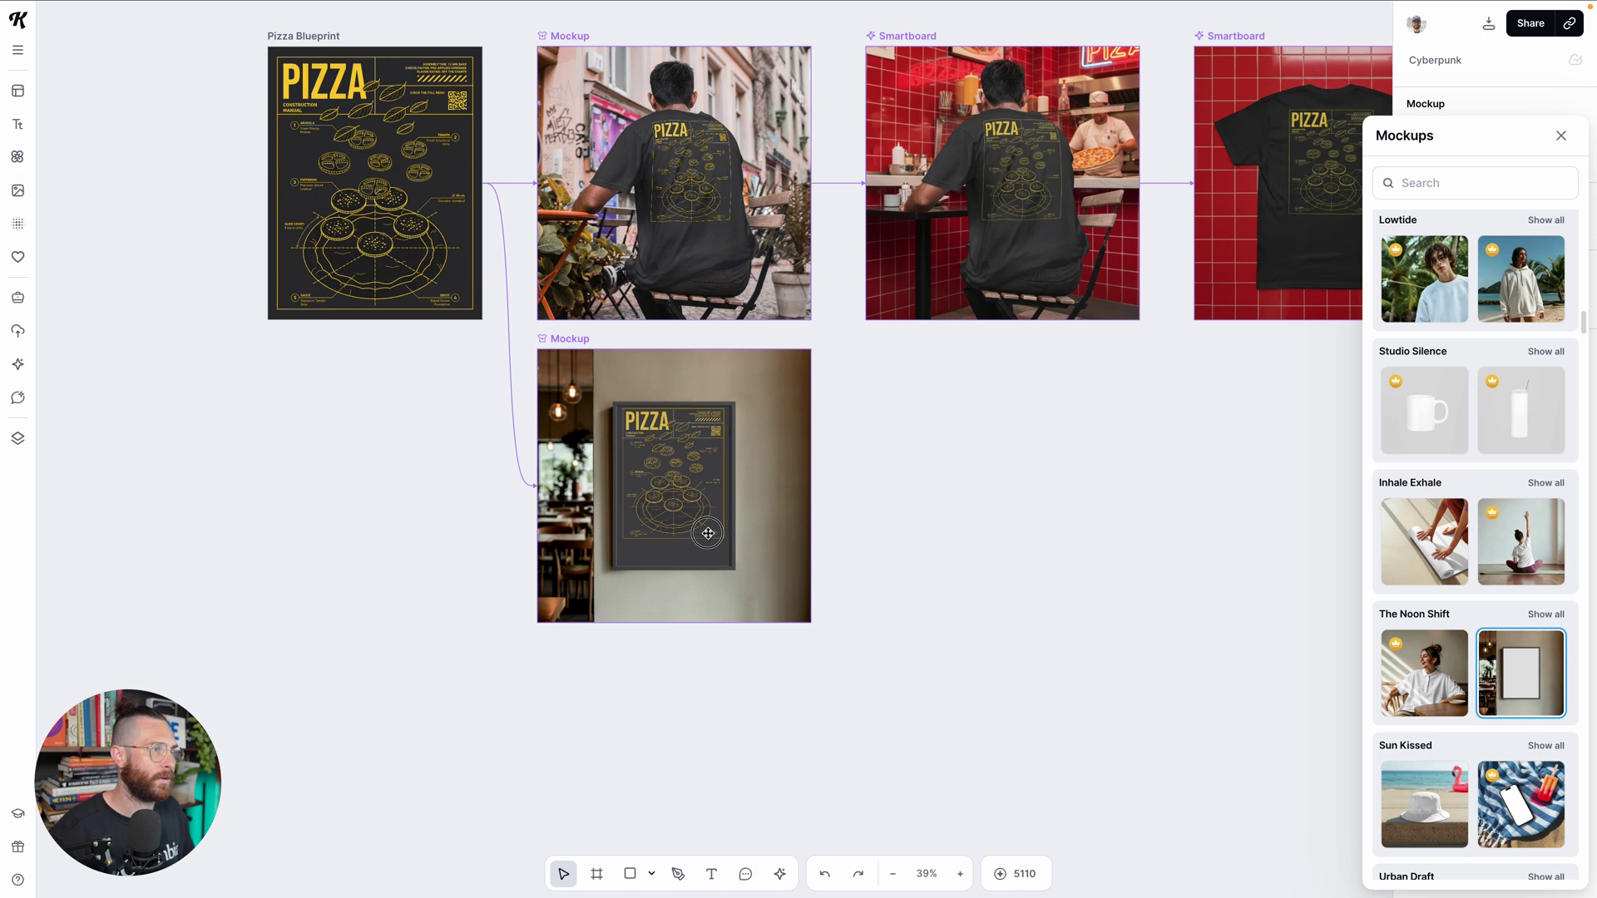
pyautogui.click(708, 533)
pyautogui.click(711, 551)
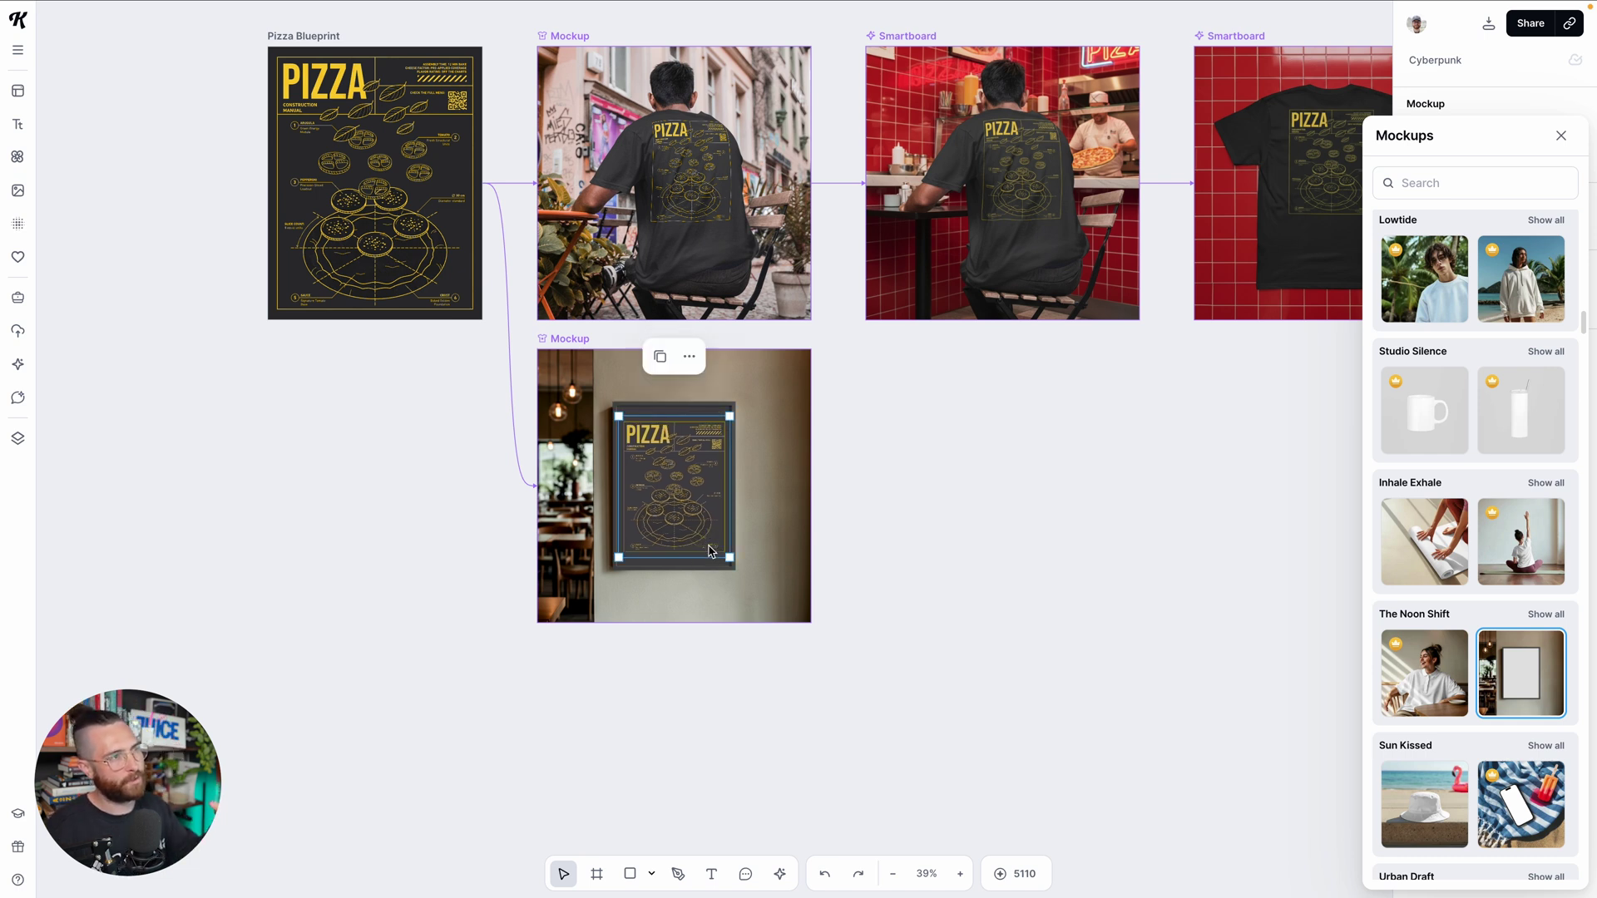
pyautogui.scroll(3, 470, 531)
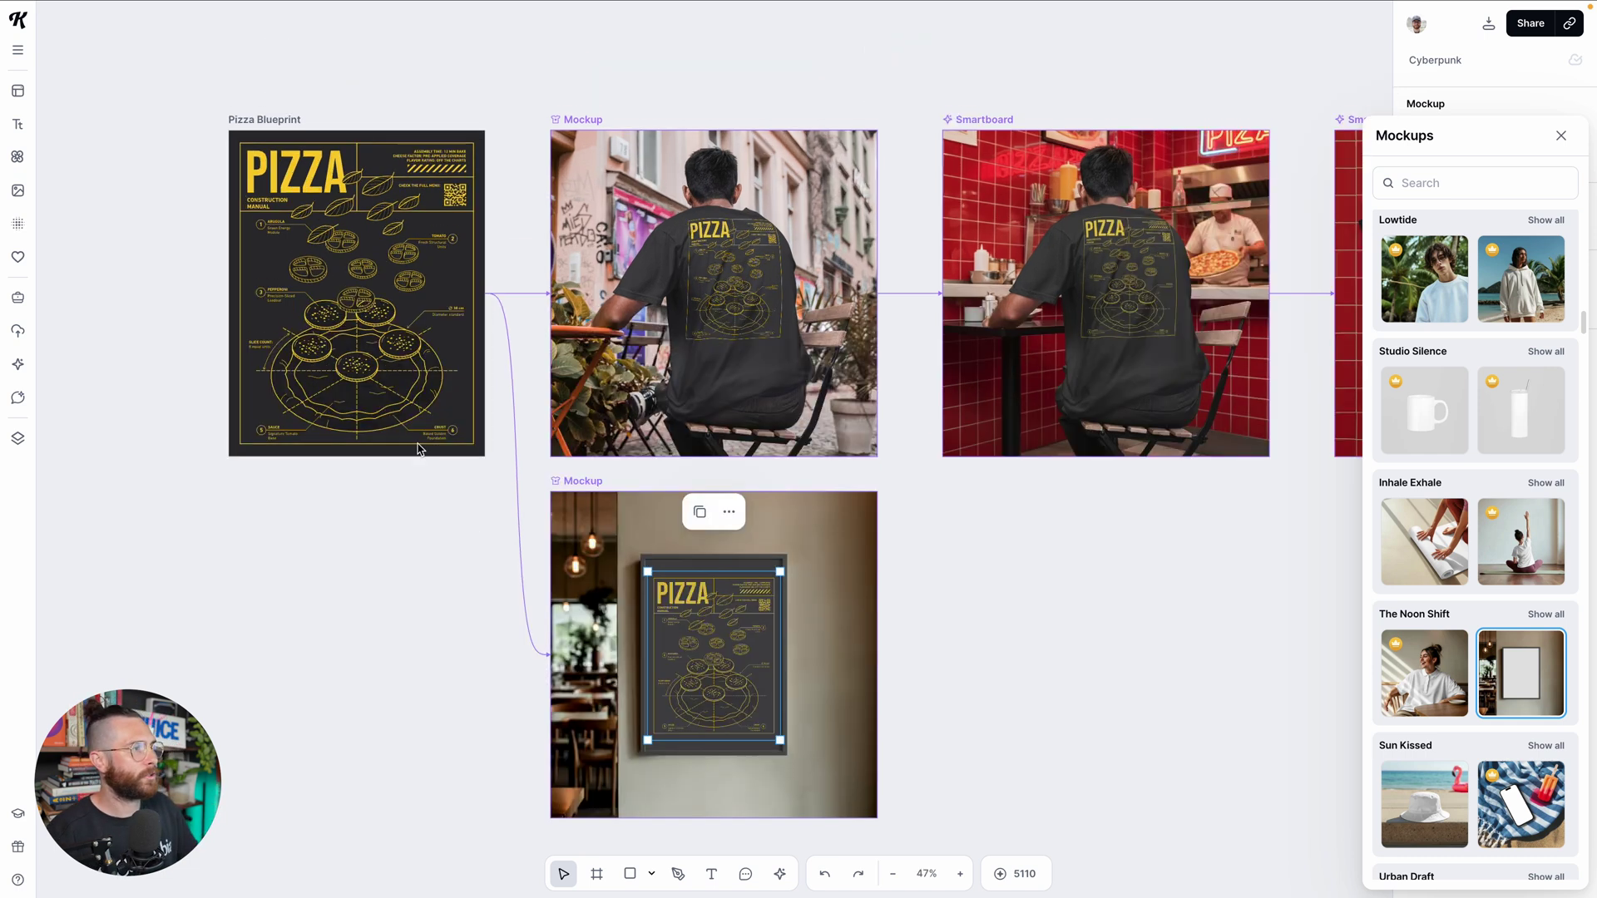
pyautogui.scroll(1, 399, 449)
pyautogui.click(417, 646)
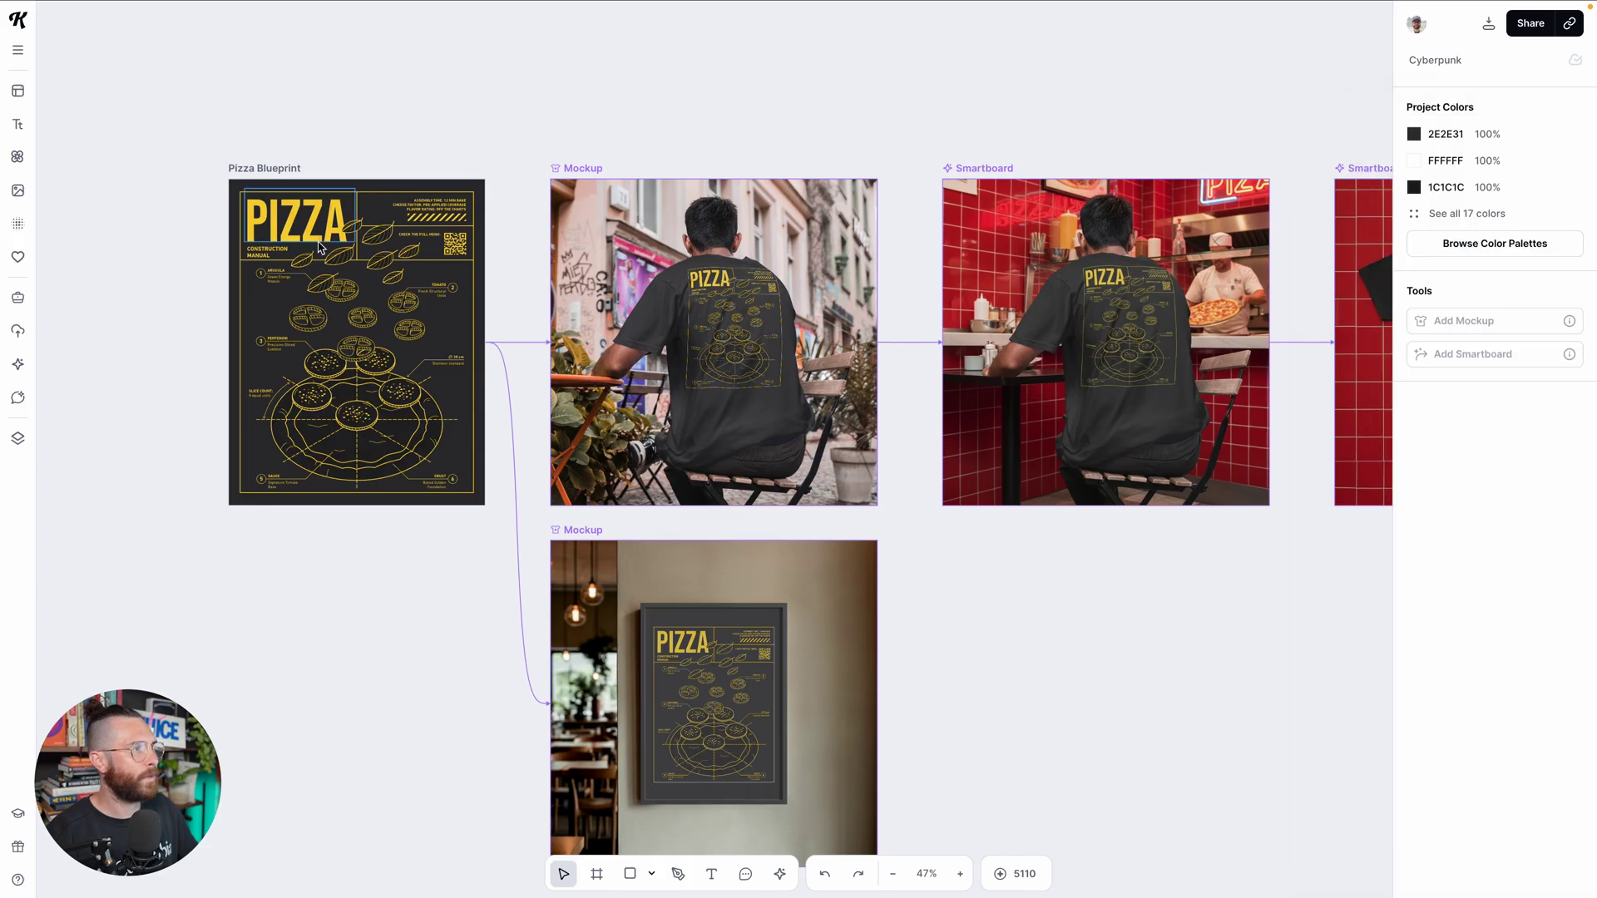
pyautogui.moveTo(310, 229); pyautogui.dragTo(400, 404)
pyautogui.scroll(-1, 670, 460)
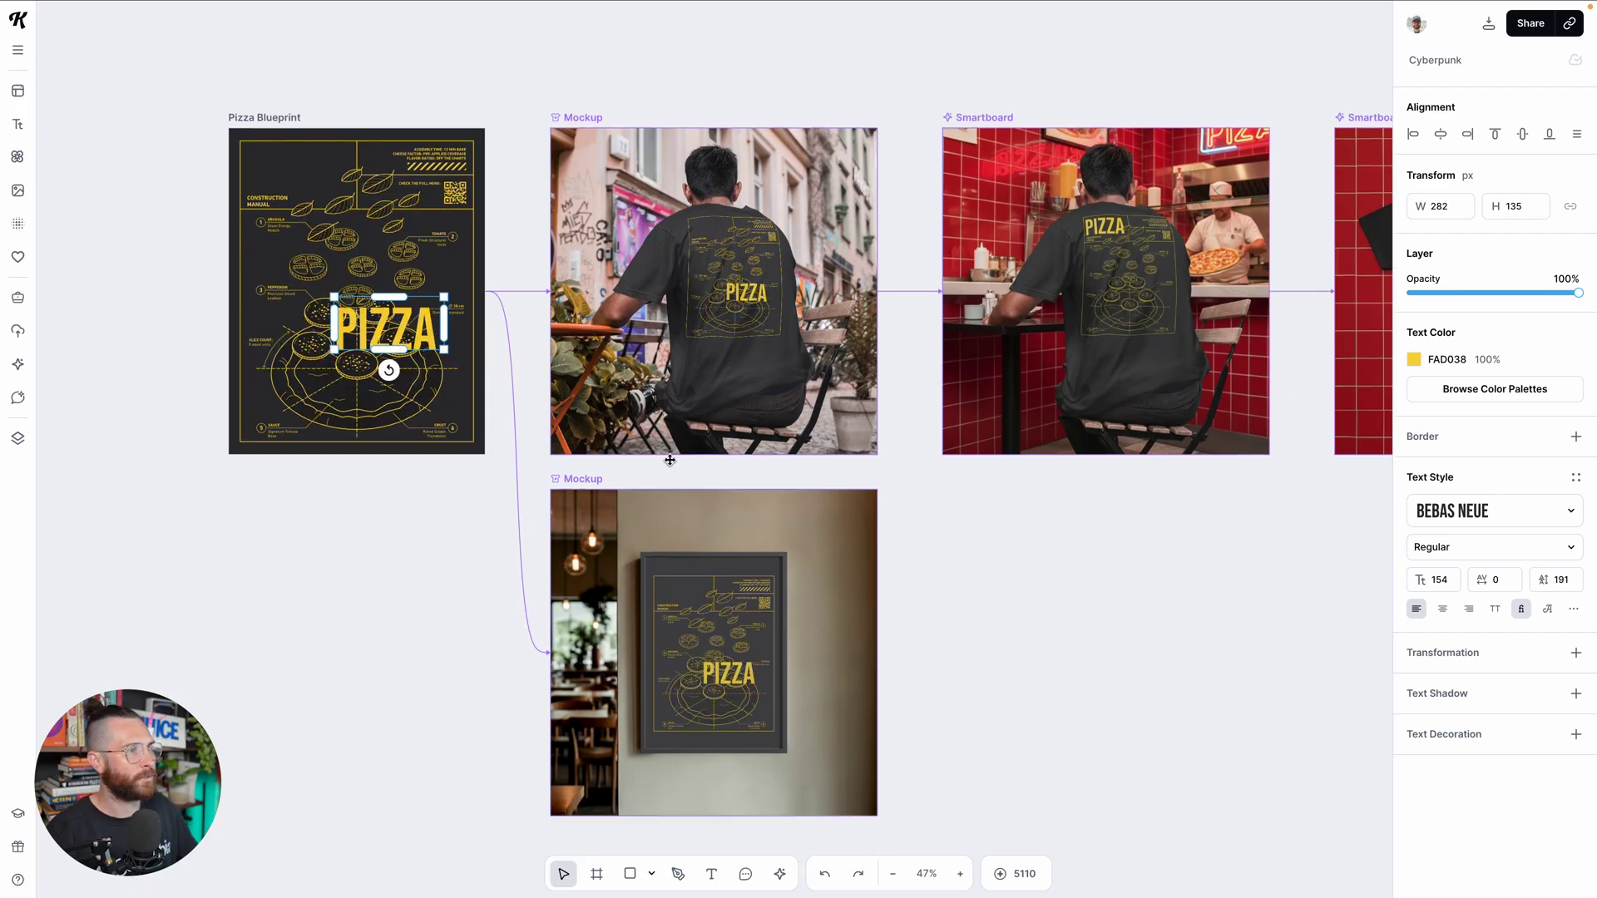
pyautogui.moveTo(433, 348); pyautogui.dragTo(383, 266)
pyautogui.hotkey('ctrl', 'z')
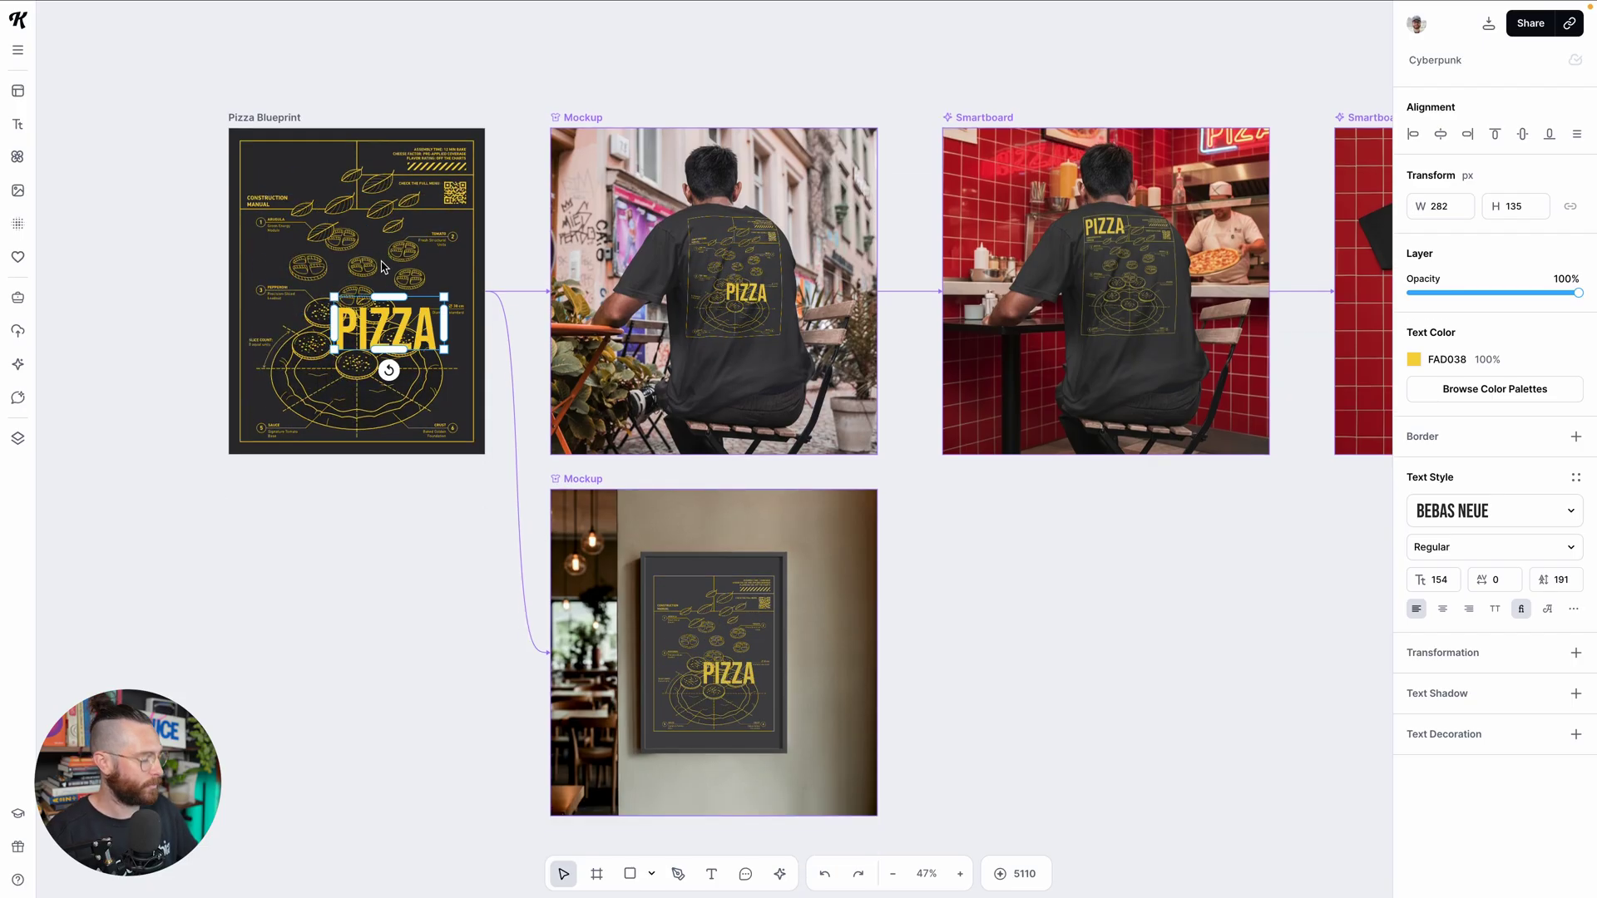
pyautogui.hotkey('ctrl', 'z')
pyautogui.hotkey('ctrl', 'z')
pyautogui.hotkey('ctrl', 'z')
pyautogui.hotkey('ctrl', 'z')
pyautogui.hotkey('ctrl', 'z')
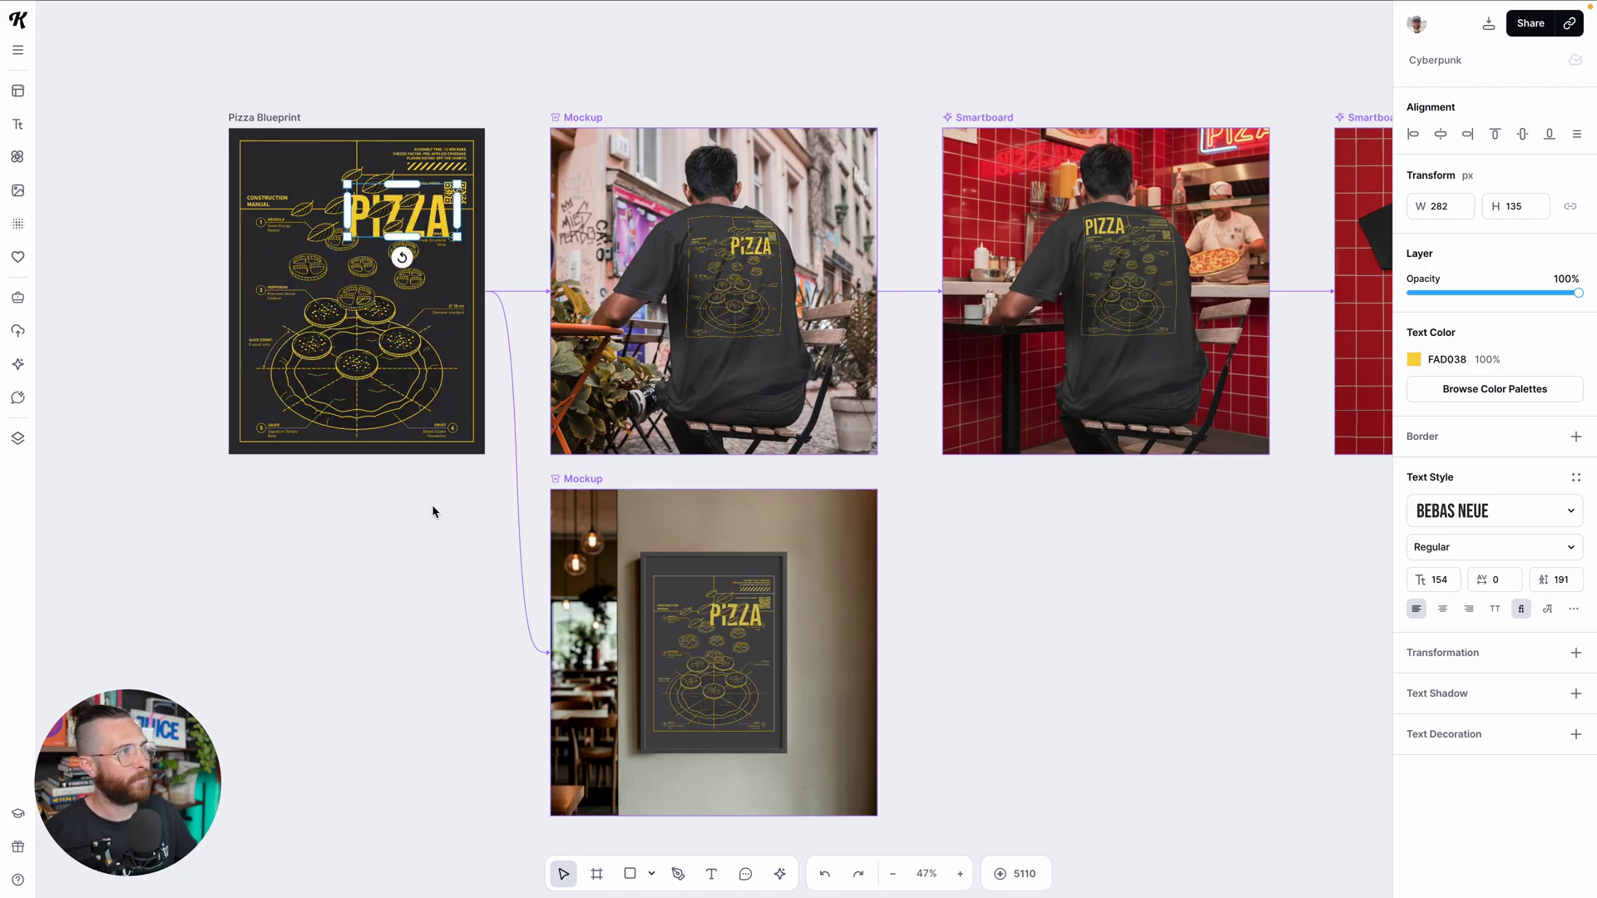
pyautogui.hotkey('ctrl', 'z')
pyautogui.hotkey('ctrl', 'z')
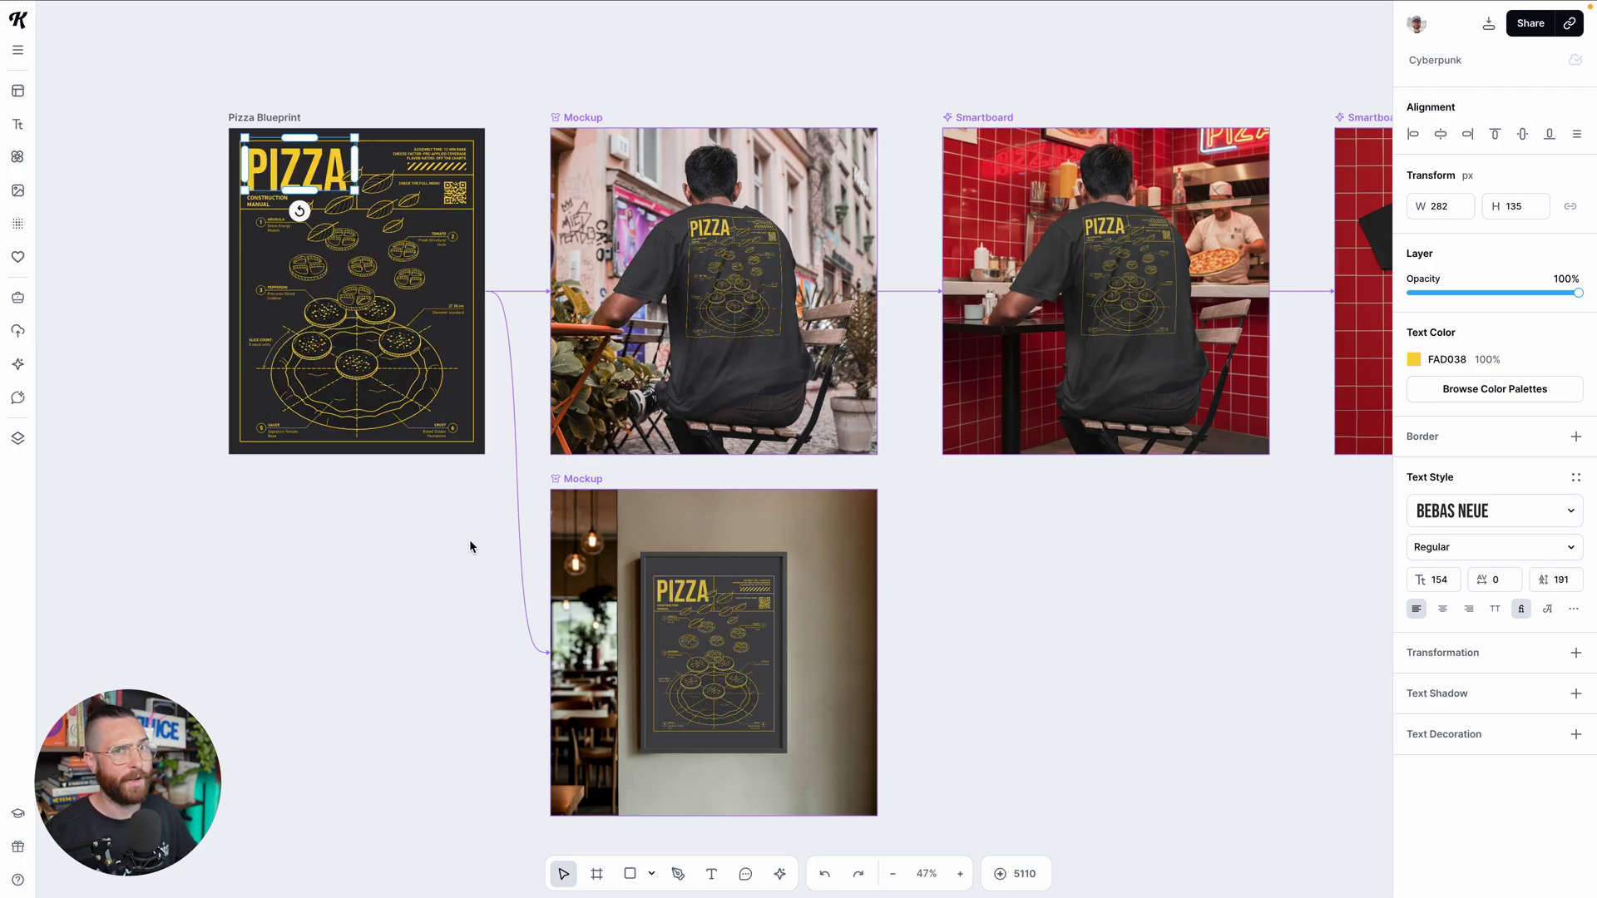